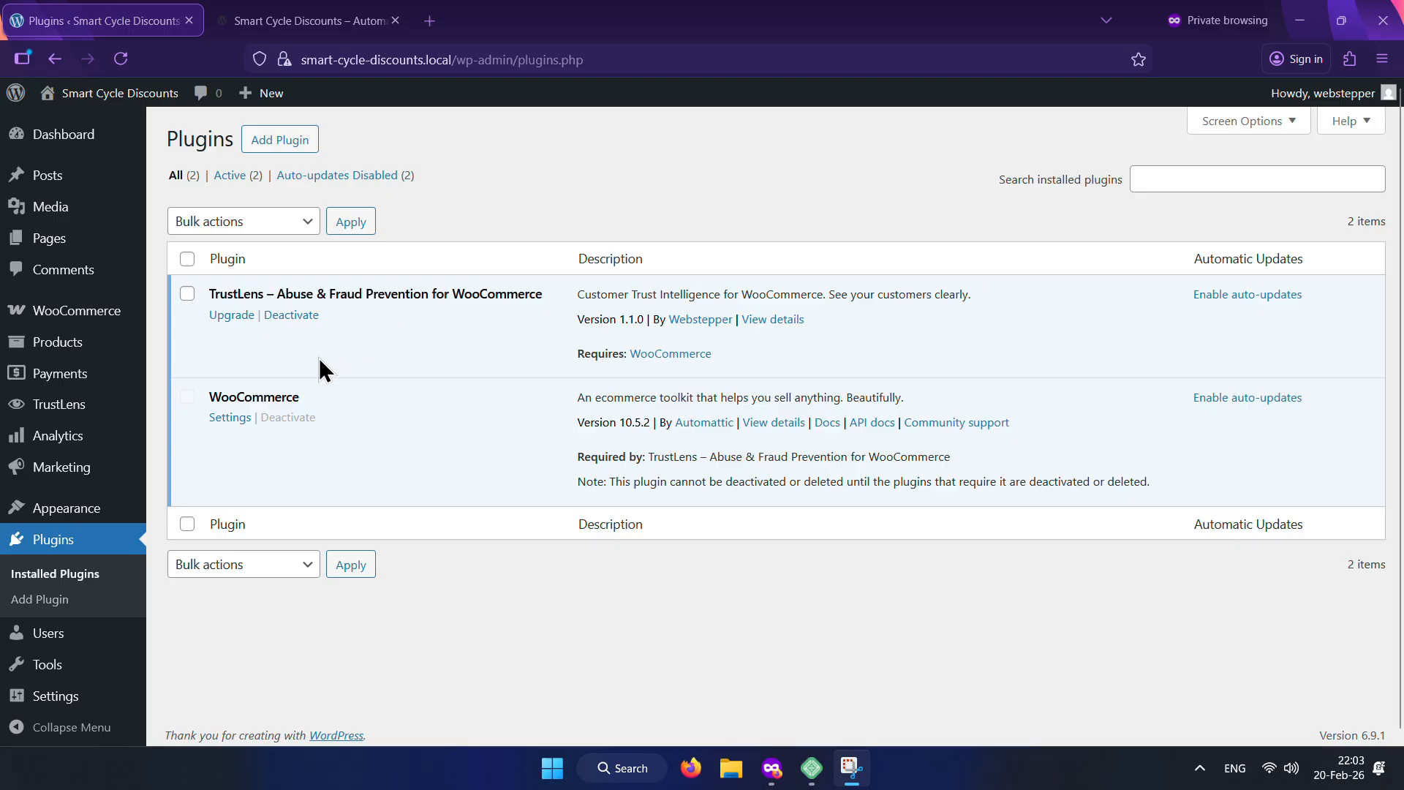
Step: Search the WordPress plugin directory for "smart cycle discounts"
double_click(281, 396)
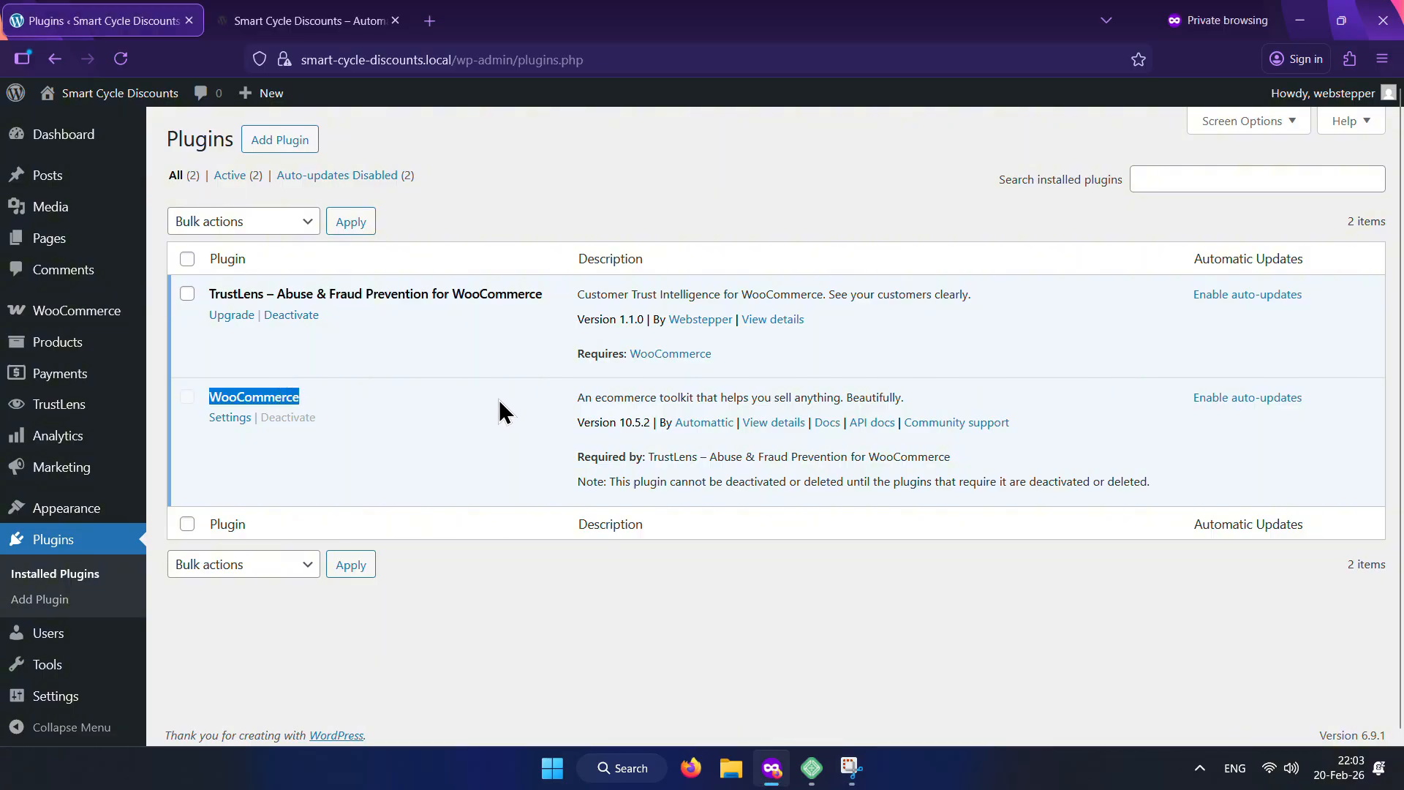
click(280, 140)
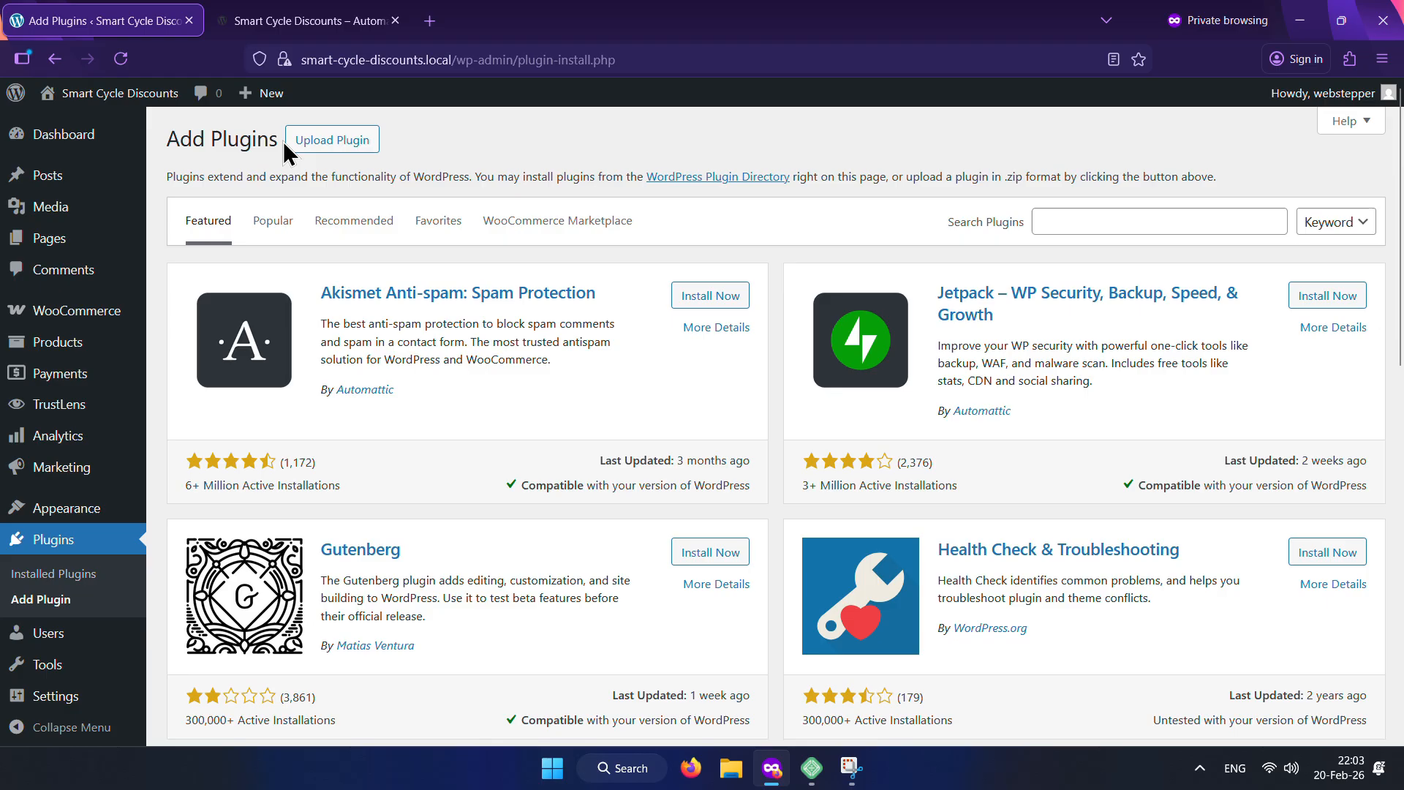
click(1068, 229)
text(smart cycle discounts)
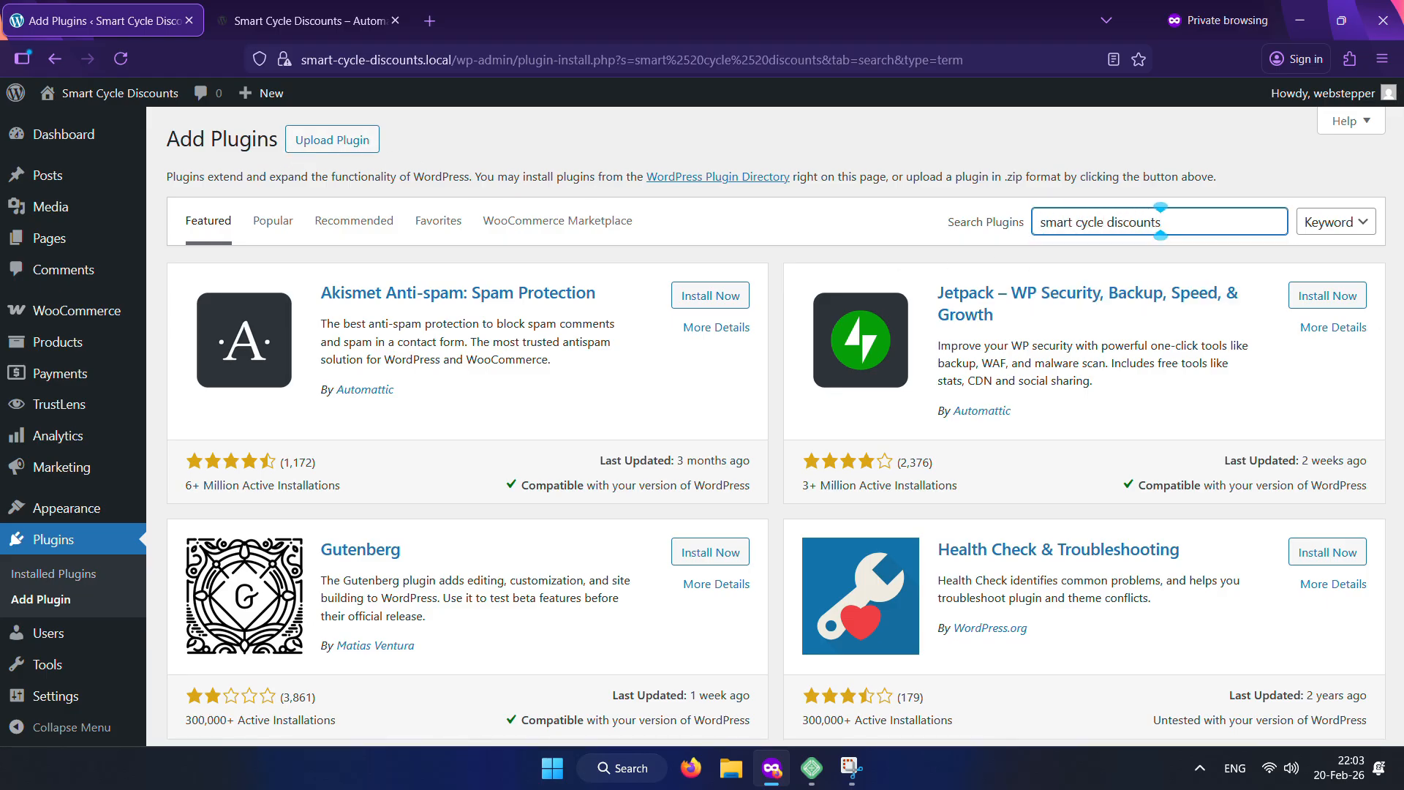
Step: Install and activate the Smart Cycle Discounts – Automated Sale Campaigns for WooCommerce plugin
scroll(344, 661, down, 2)
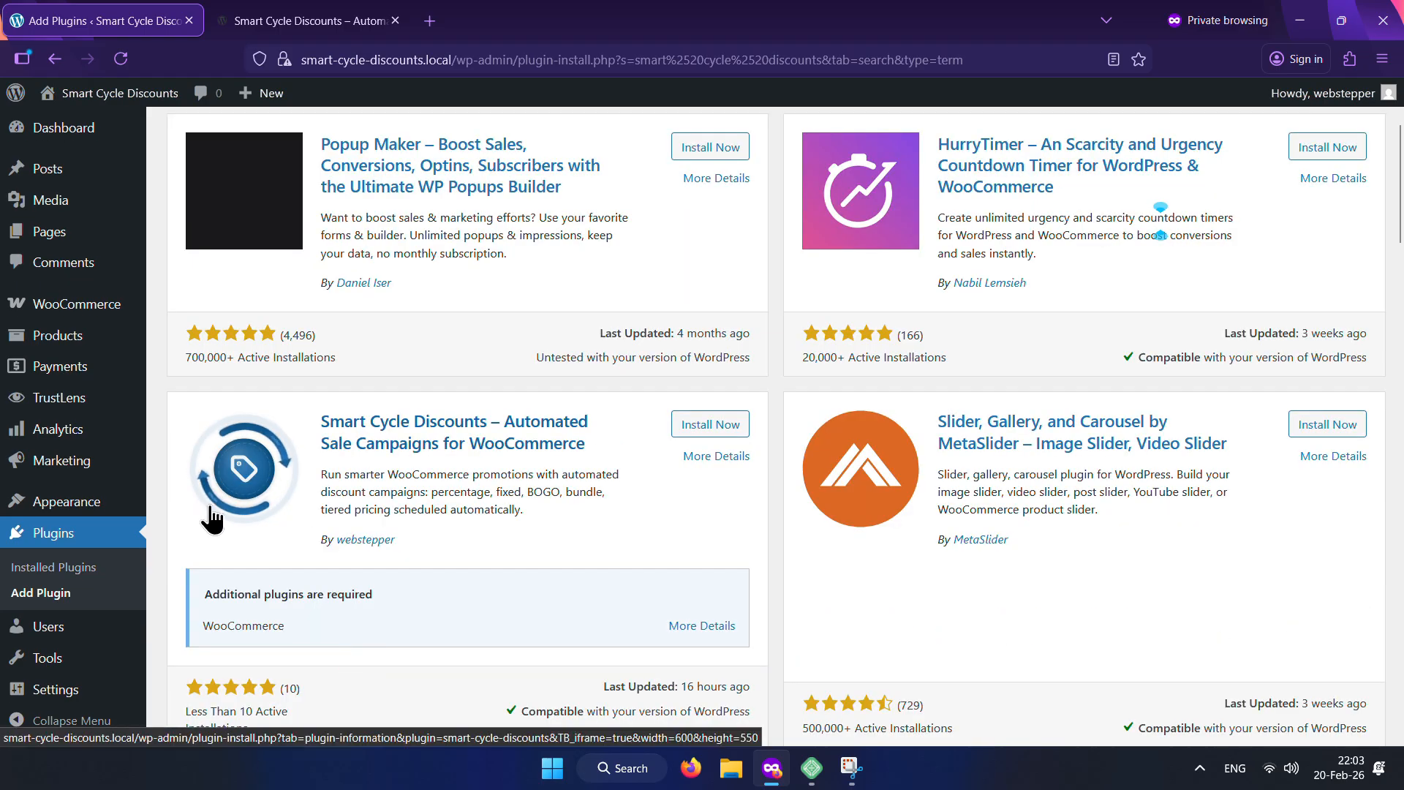
click(709, 425)
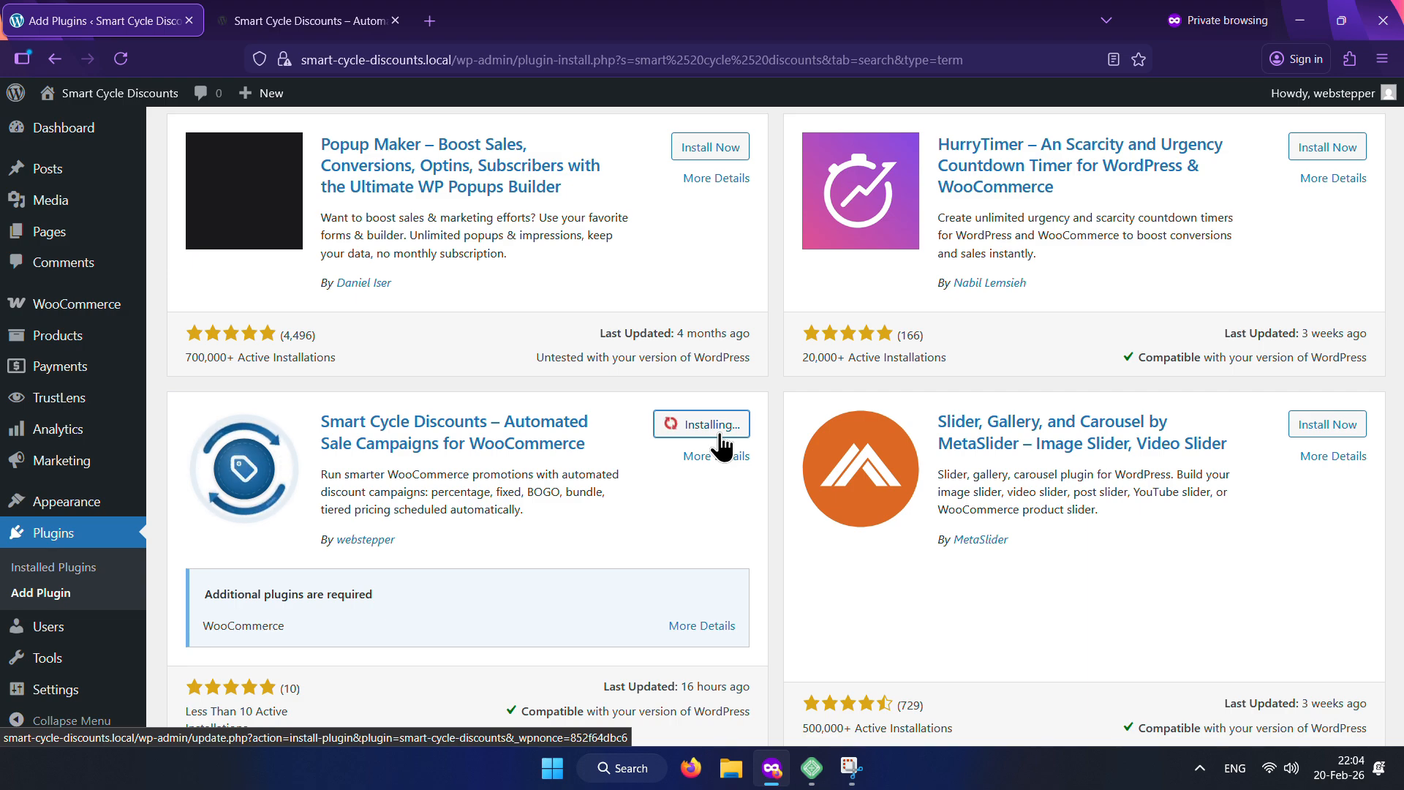
click(721, 431)
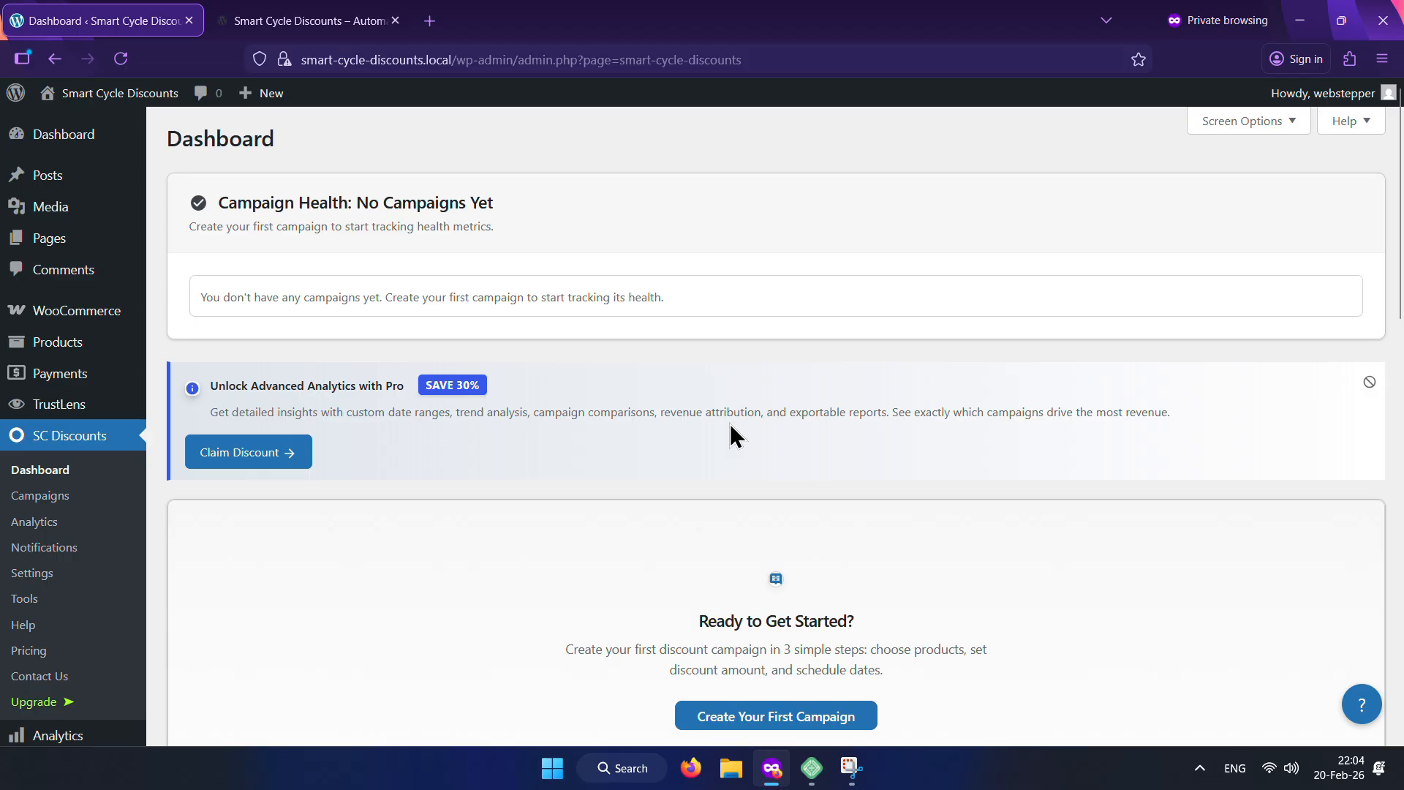
Step: Review the Weekend Flash Sale, Easter and Wednesday Wins suggestions in the dashboard's Campaign Planner
scroll(1372, 323, down, 7)
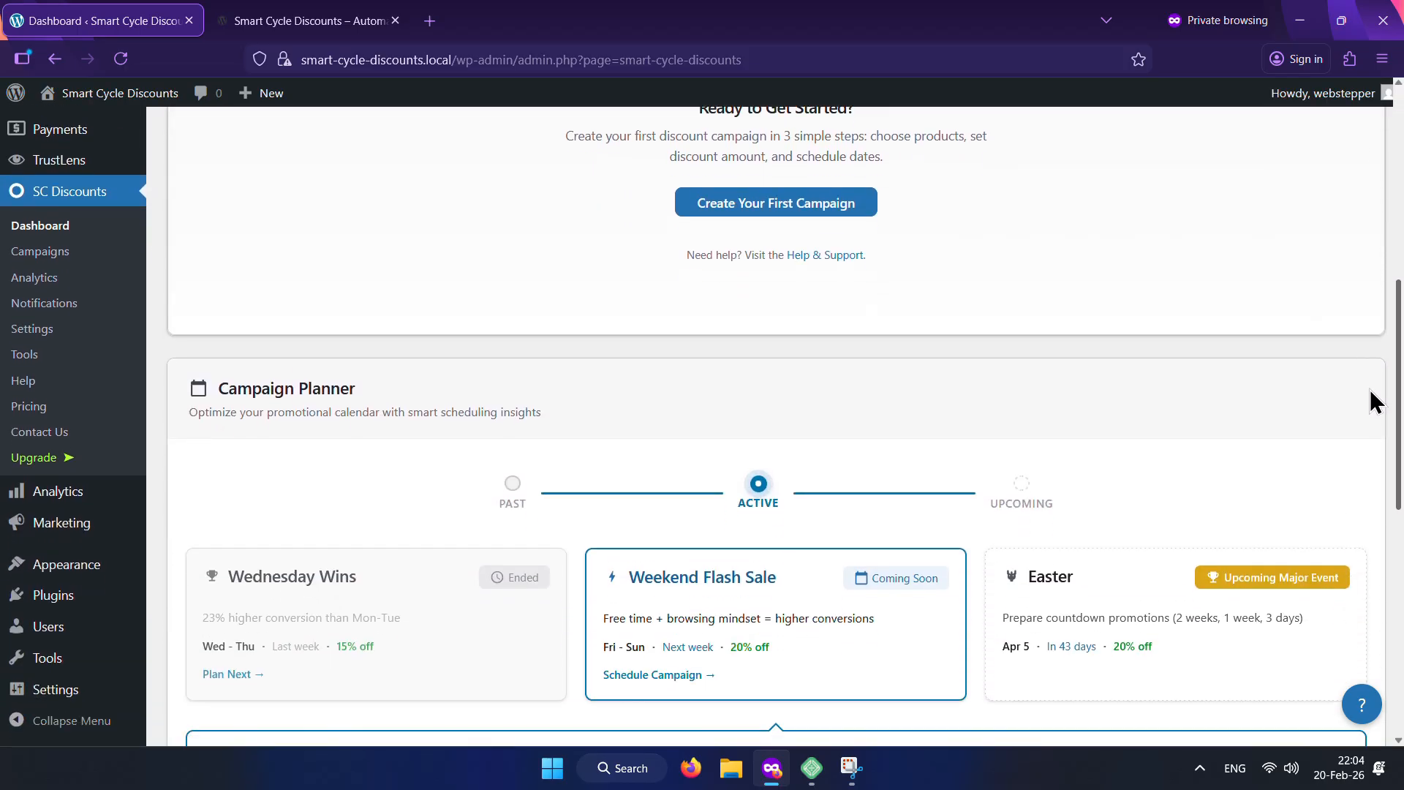
scroll(1372, 402, down, 3)
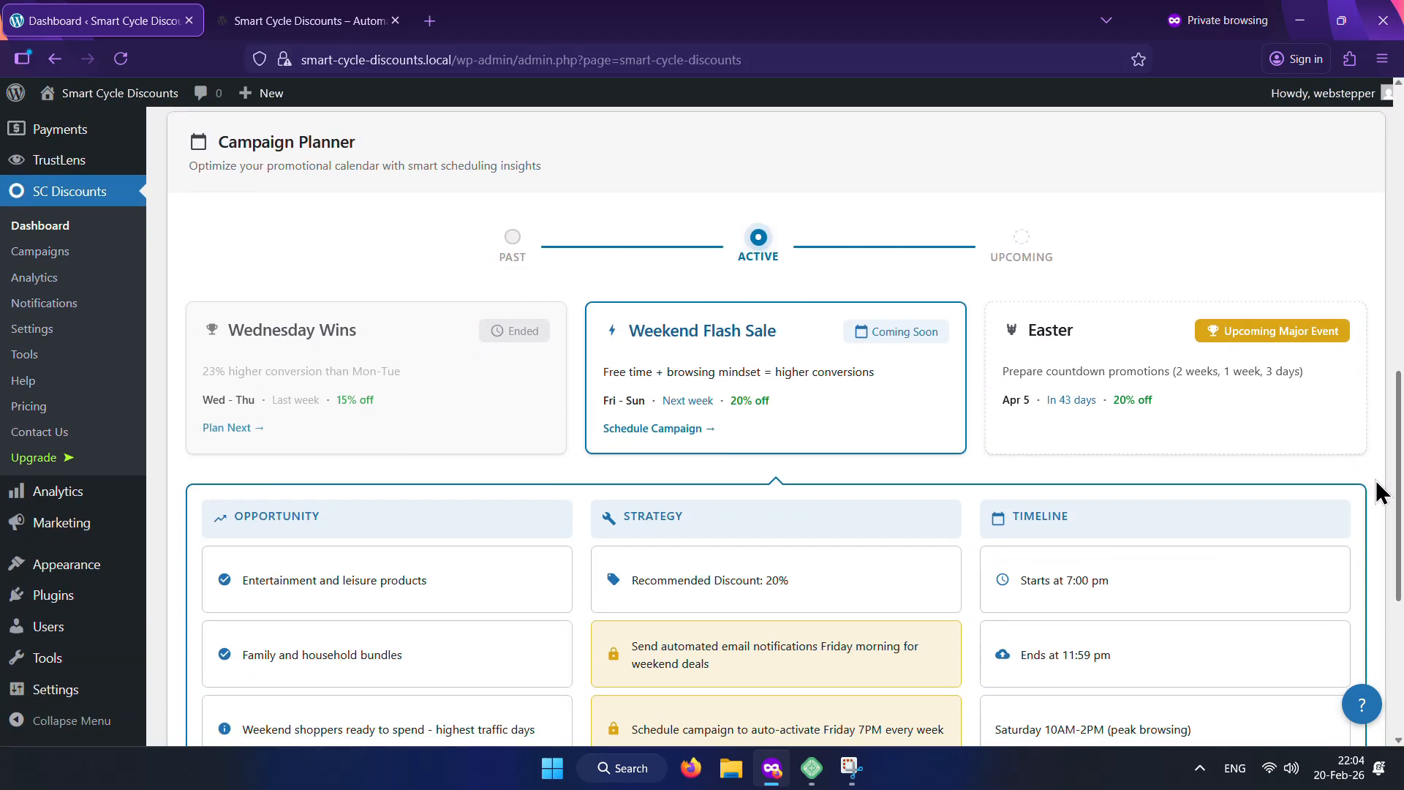
scroll(1378, 493, down, 1)
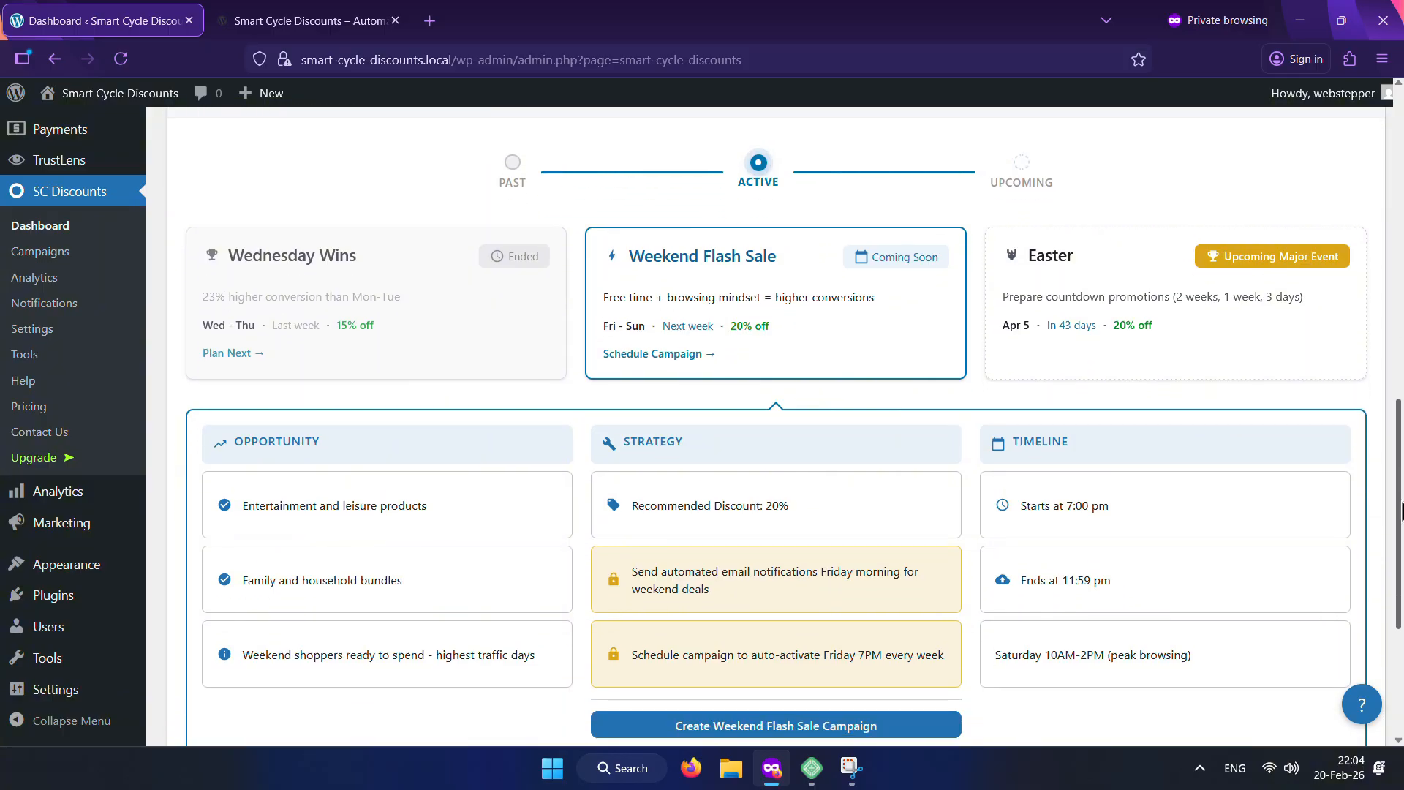
click(1087, 300)
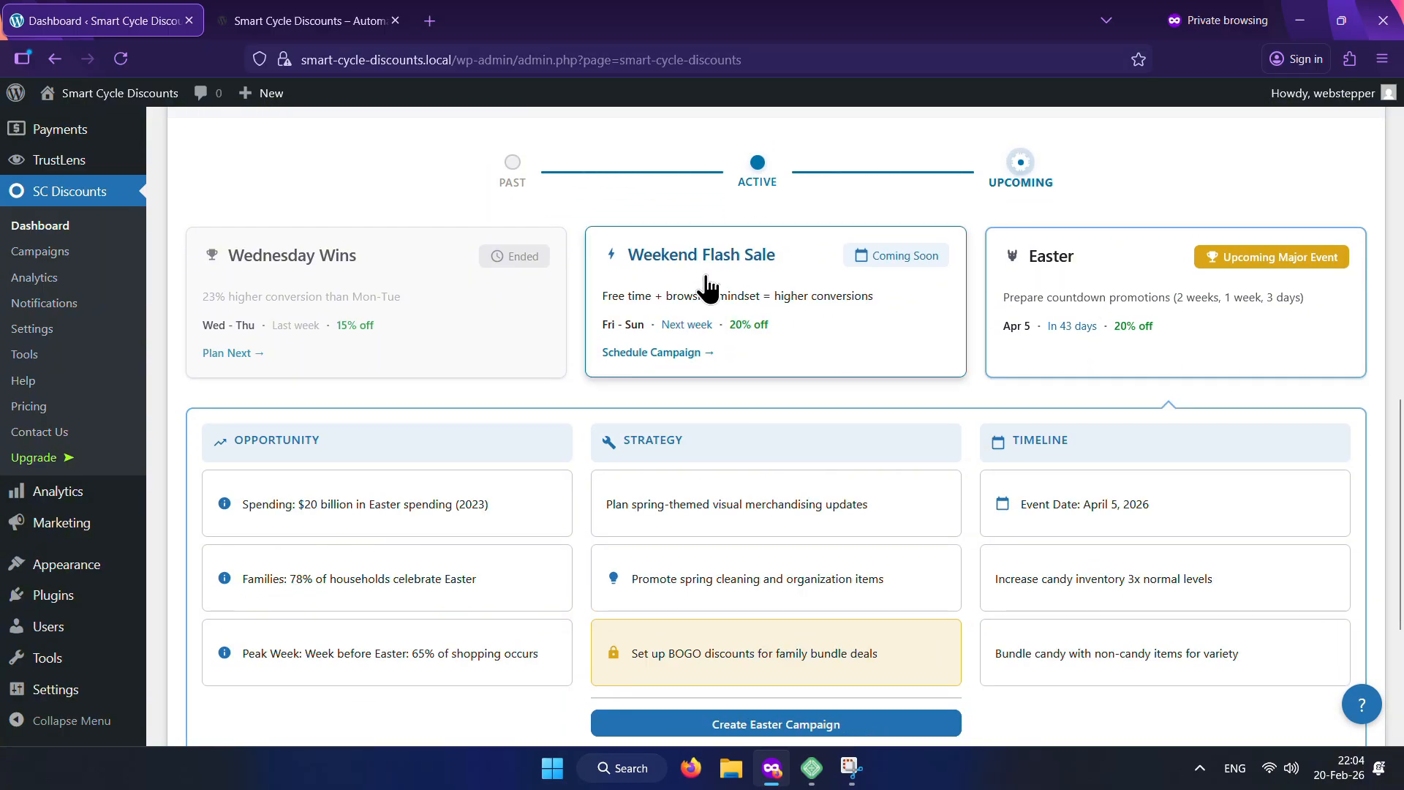
click(460, 314)
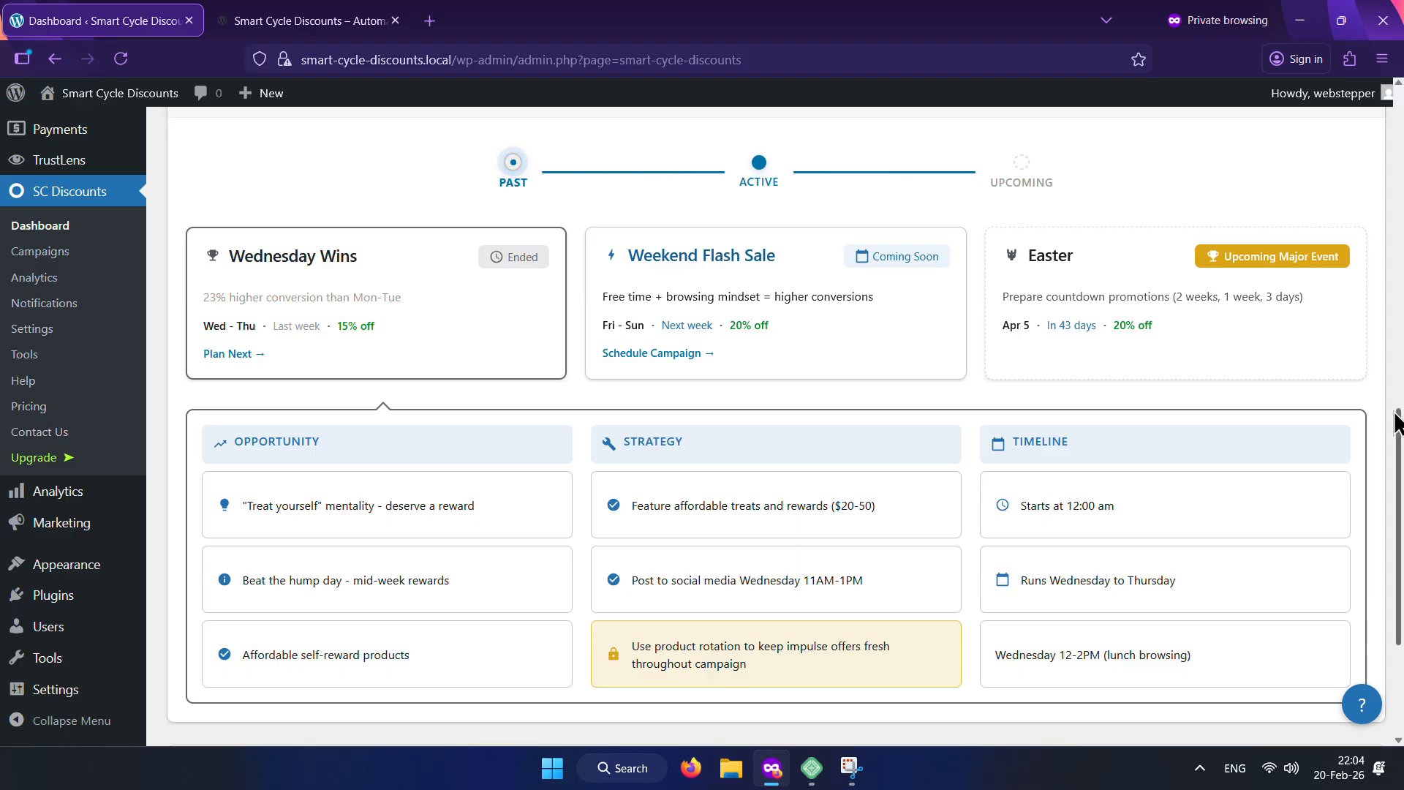
scroll(945, 642, down, 3)
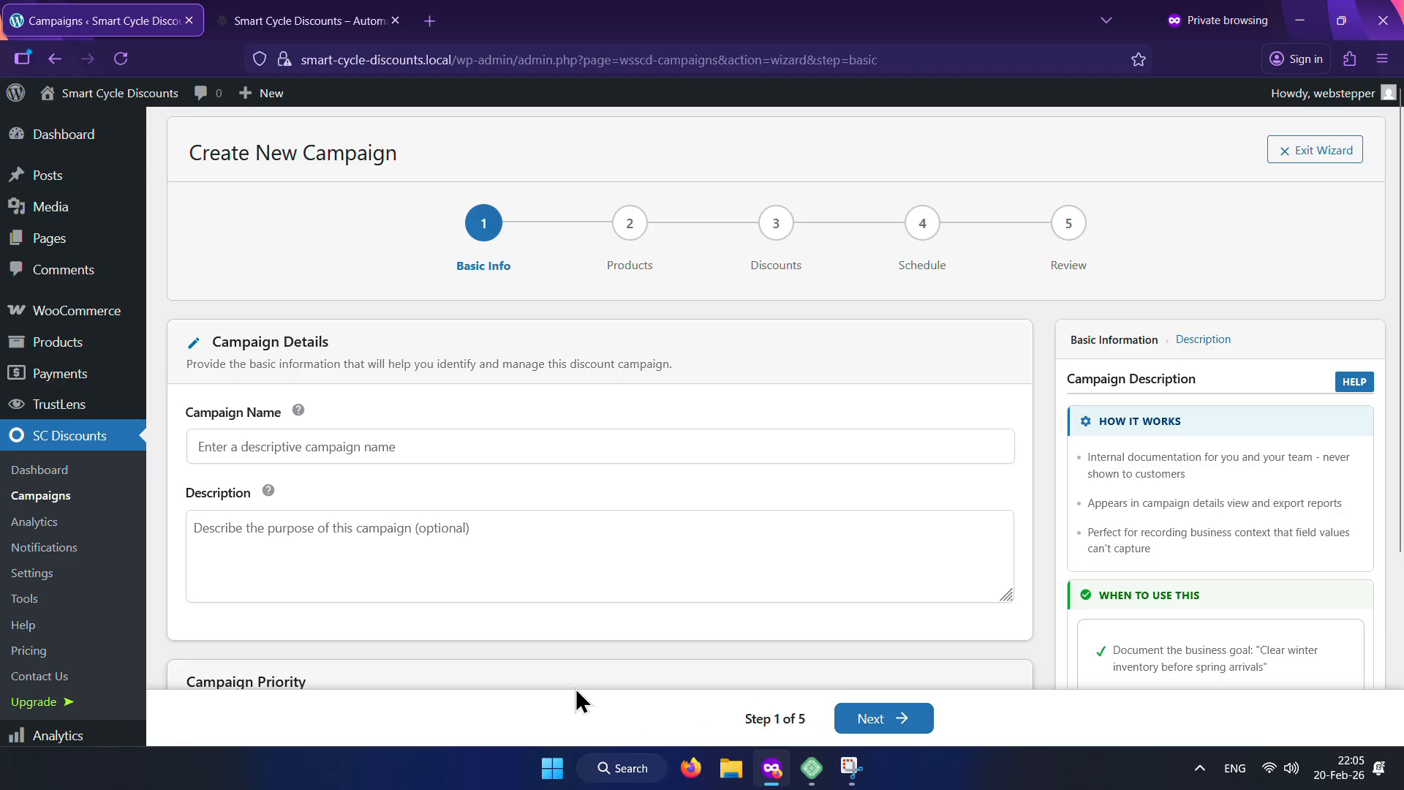
Step: Name the new campaign "Flash Sale" and leave its description empty
click(484, 442)
text(Flash Sale)
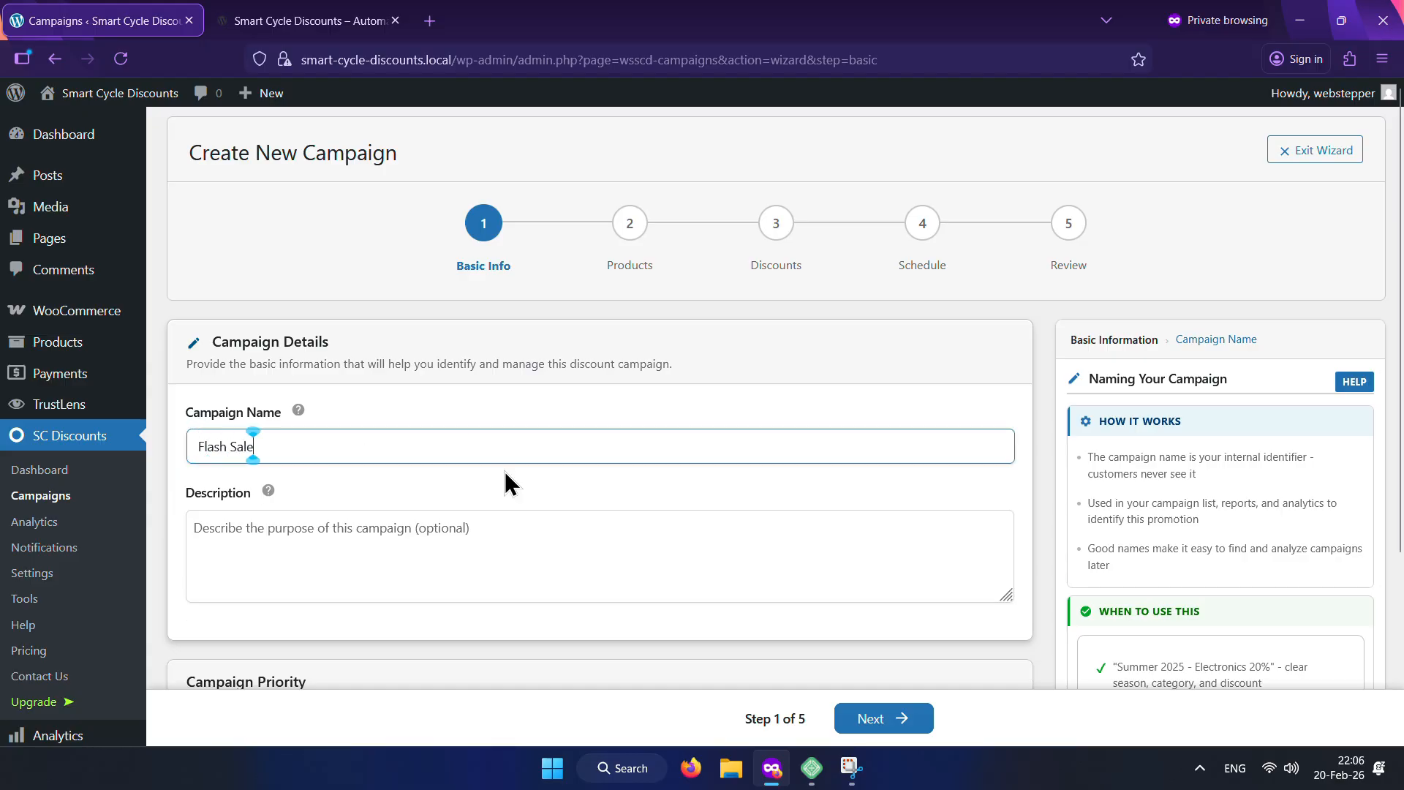
double_click(203, 493)
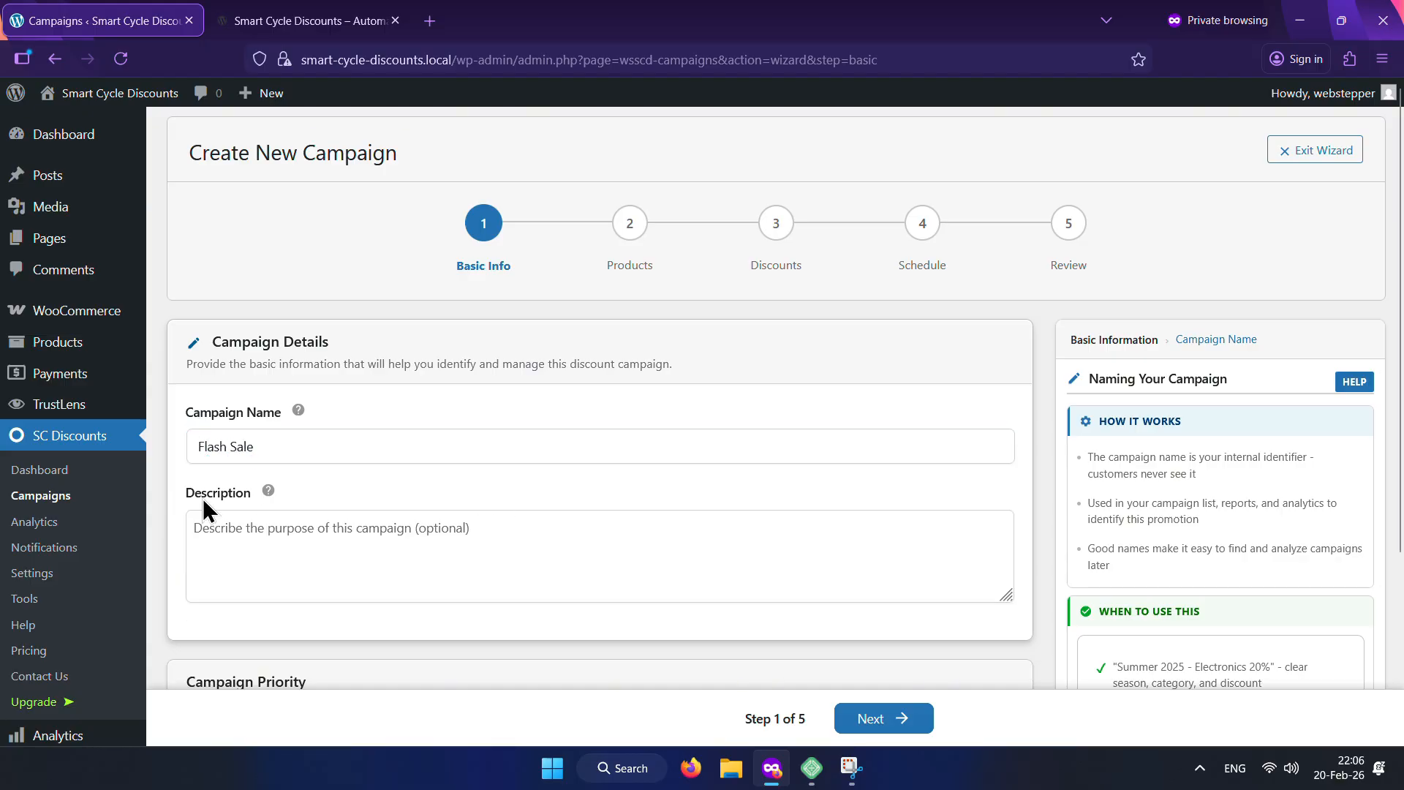
Step: Keep the campaign priority at 3 - Medium Priority (Default) and continue to the Products step
scroll(528, 559, down, 3)
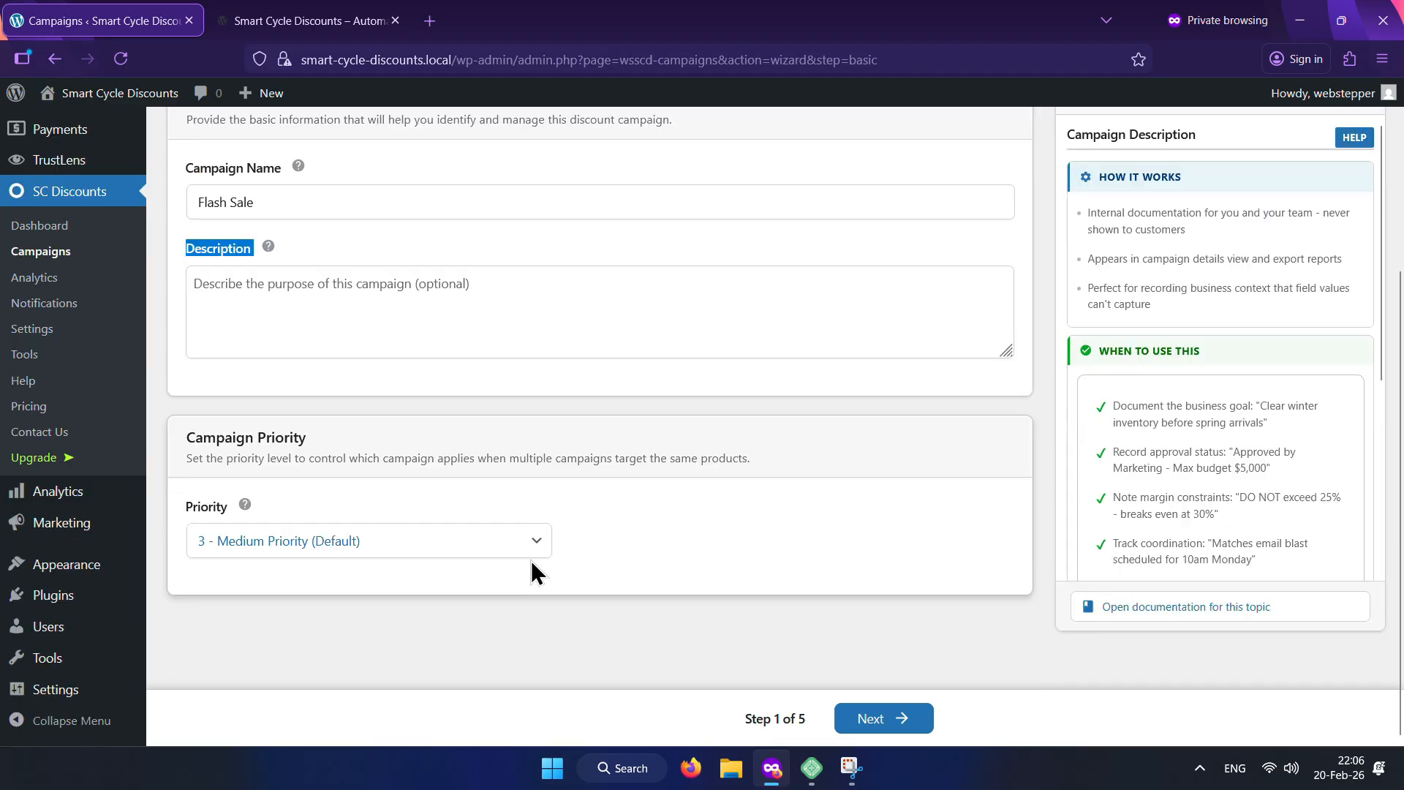
click(228, 440)
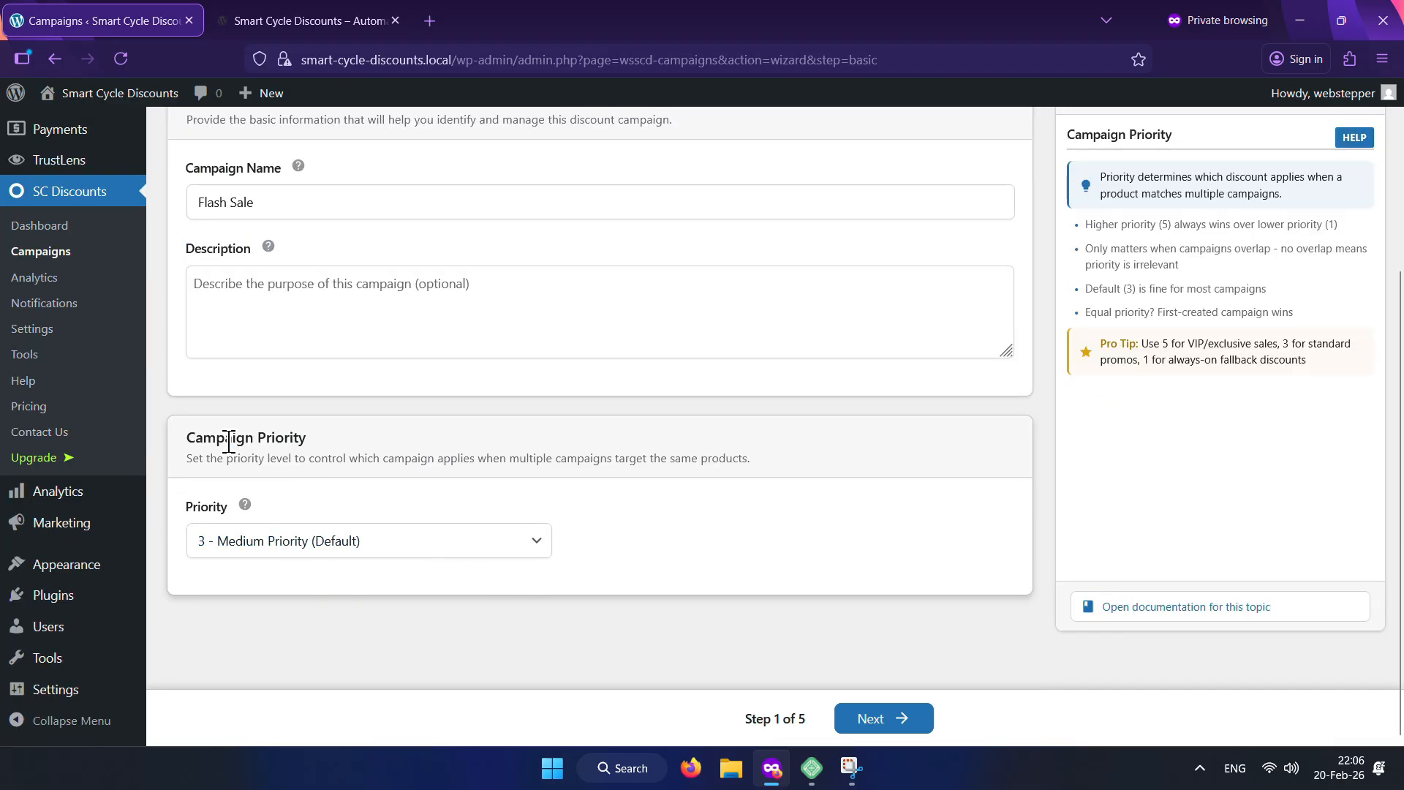
click(425, 547)
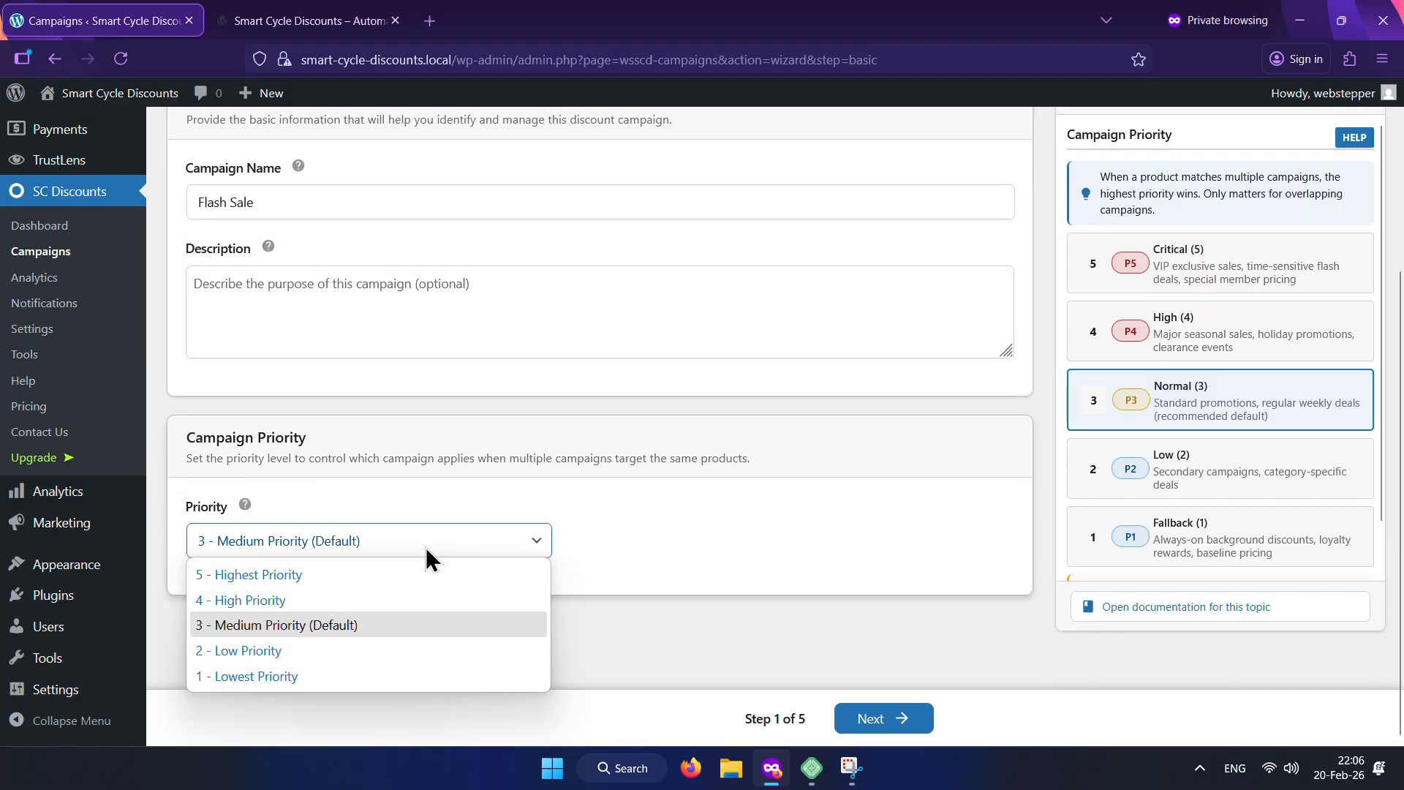
click(383, 626)
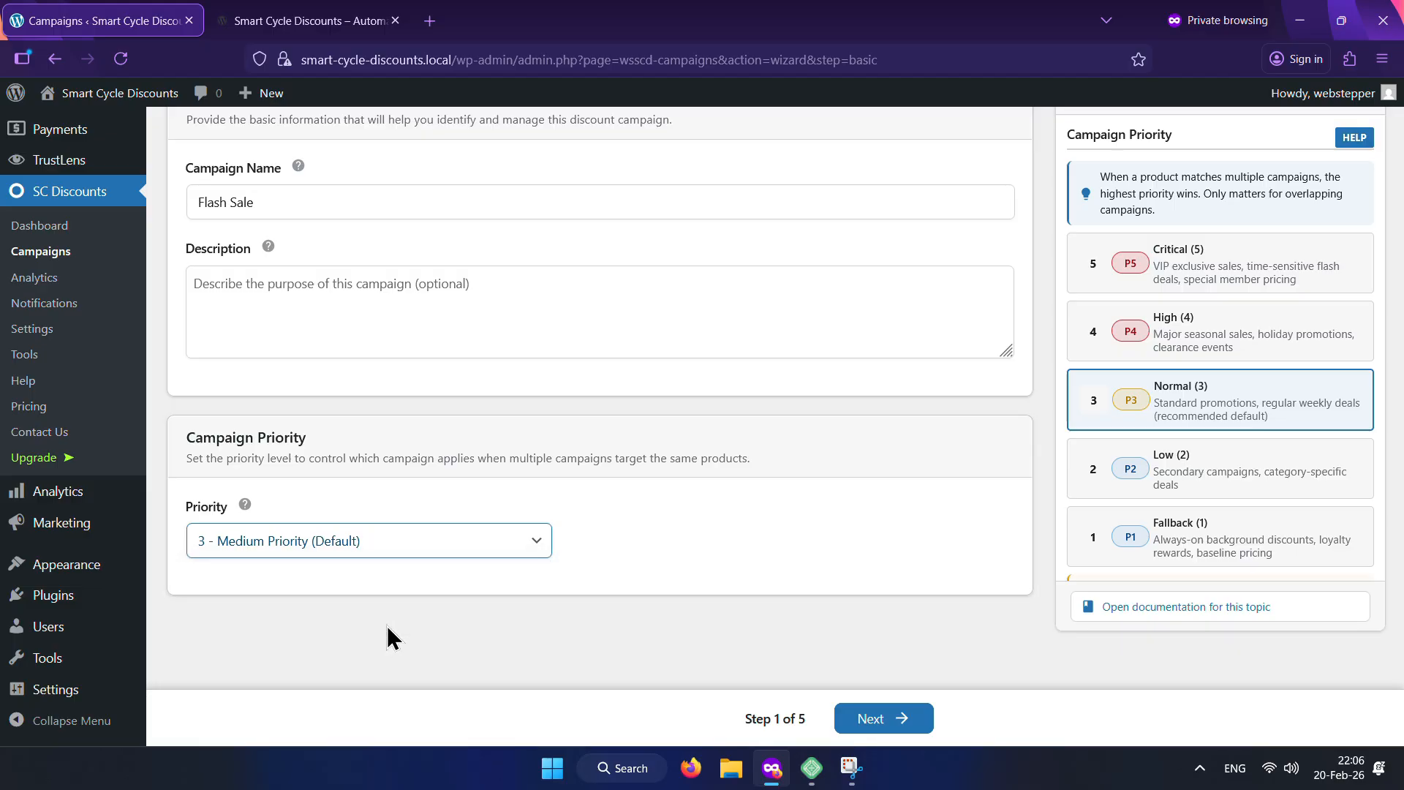
click(893, 713)
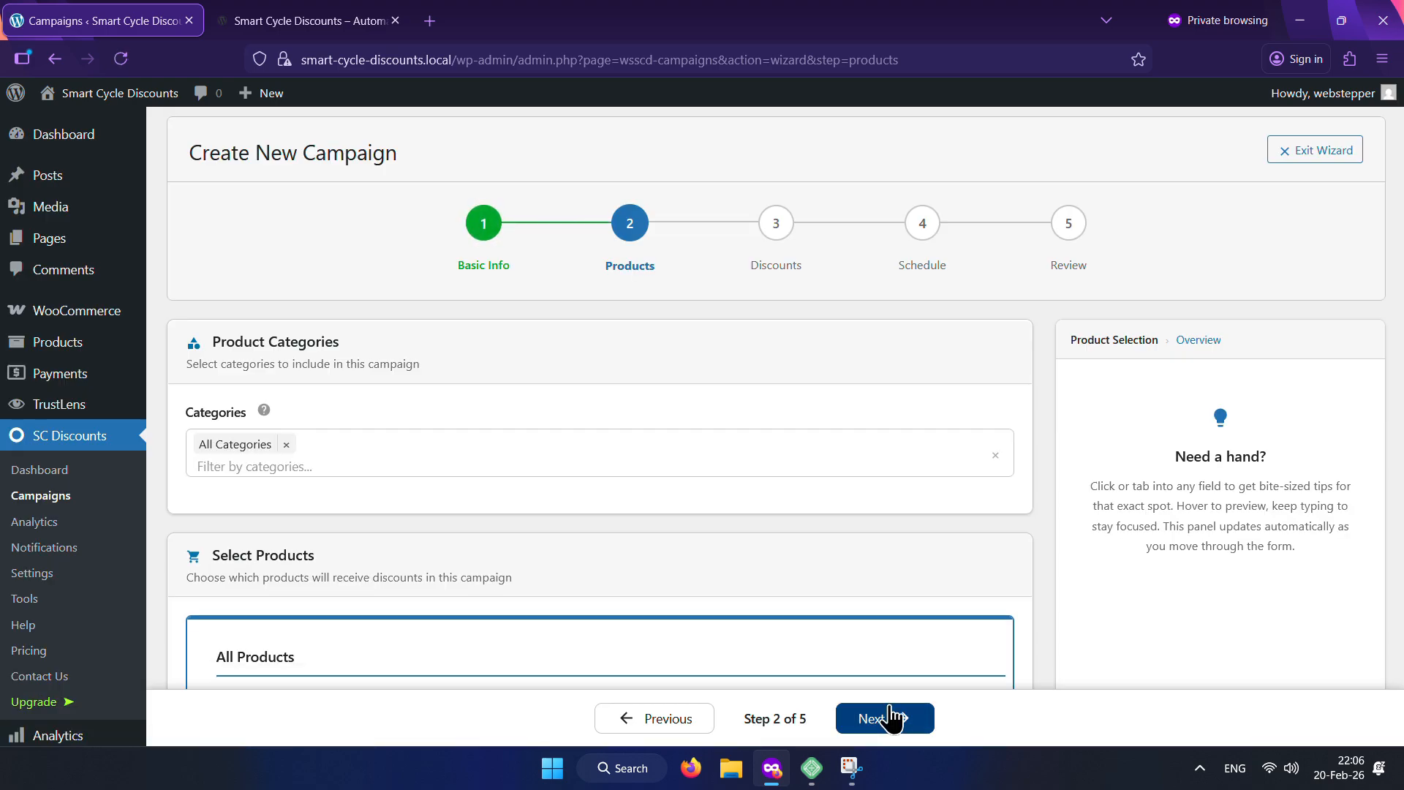
Step: Look through the available product categories without changing All Categories, and review the product selection methods
click(428, 459)
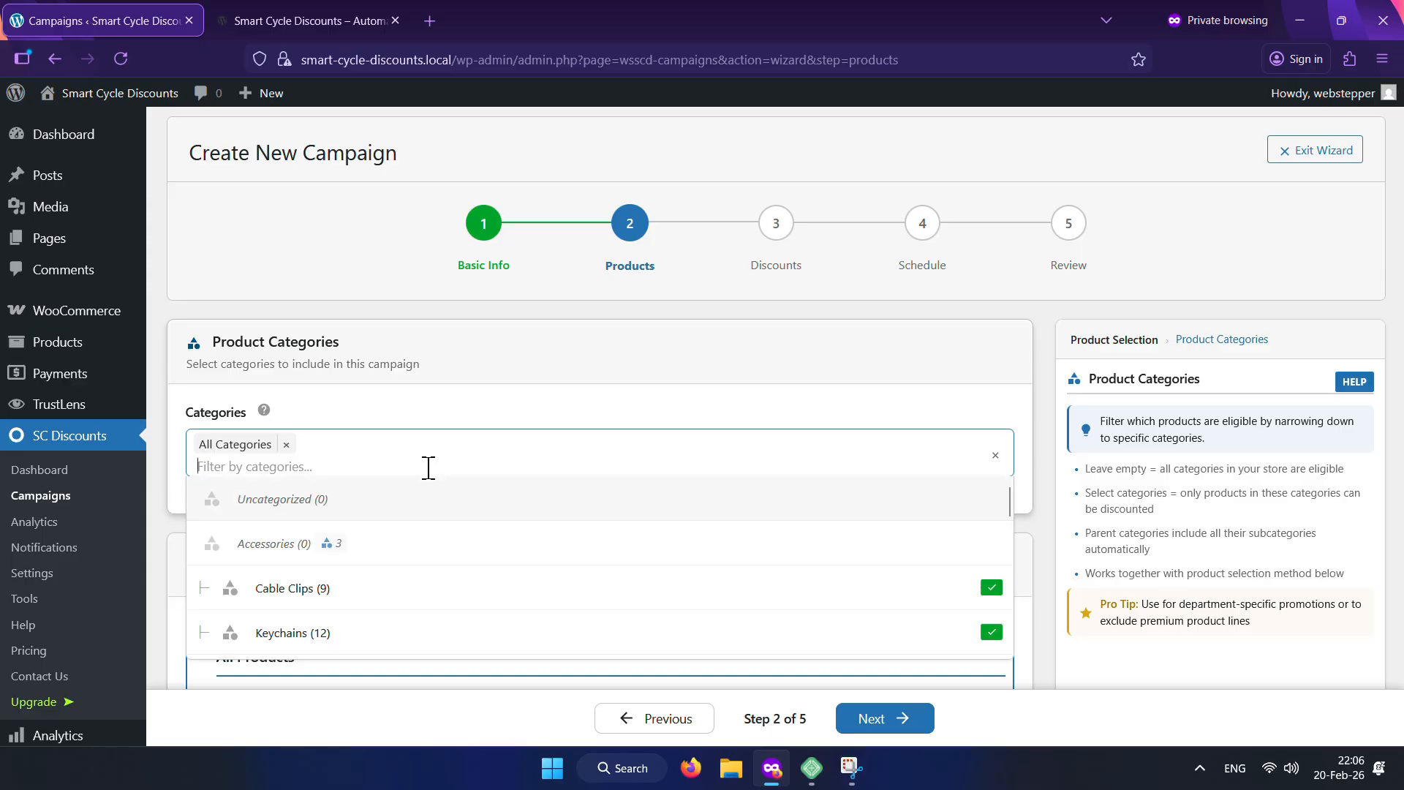
scroll(431, 519, down, 10)
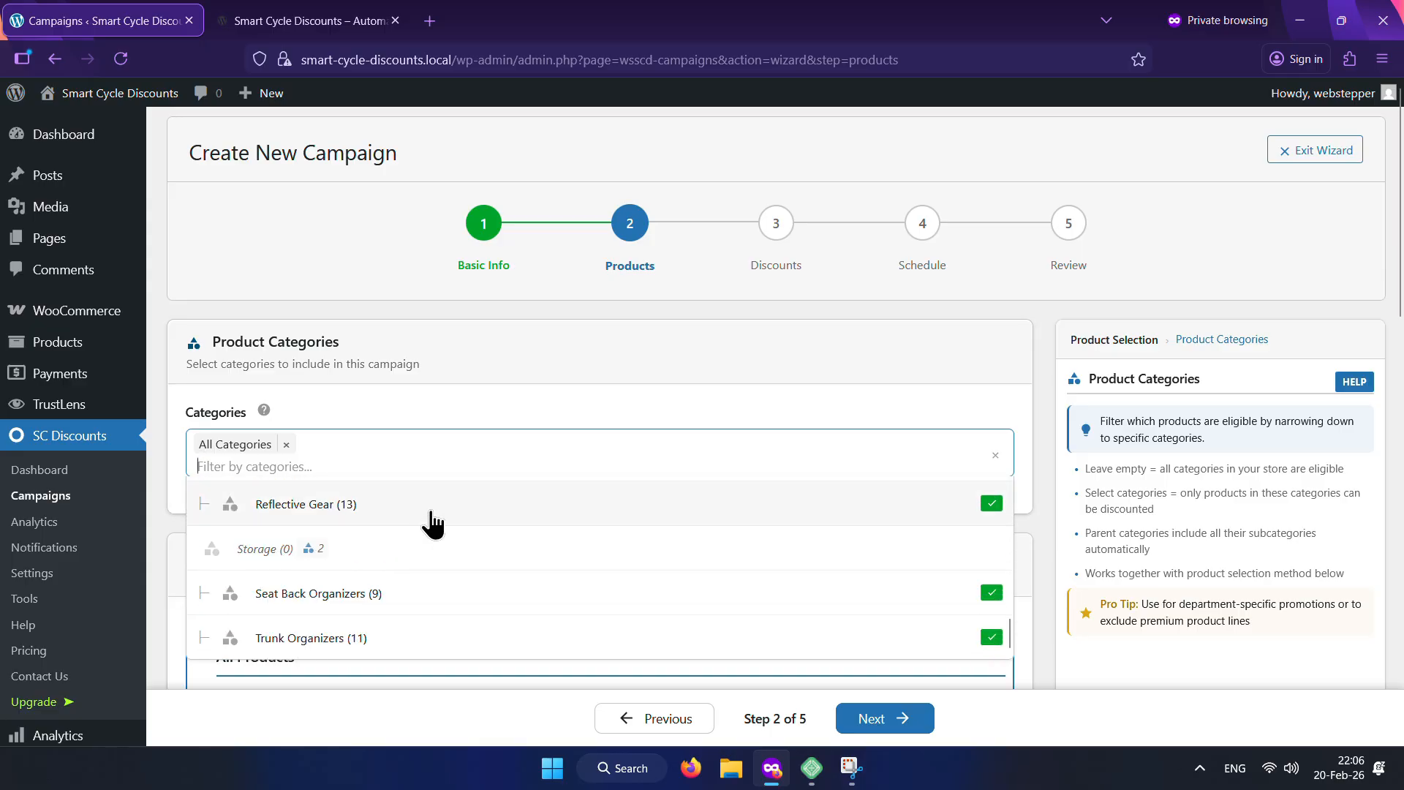
scroll(431, 523, up, 10)
click(459, 409)
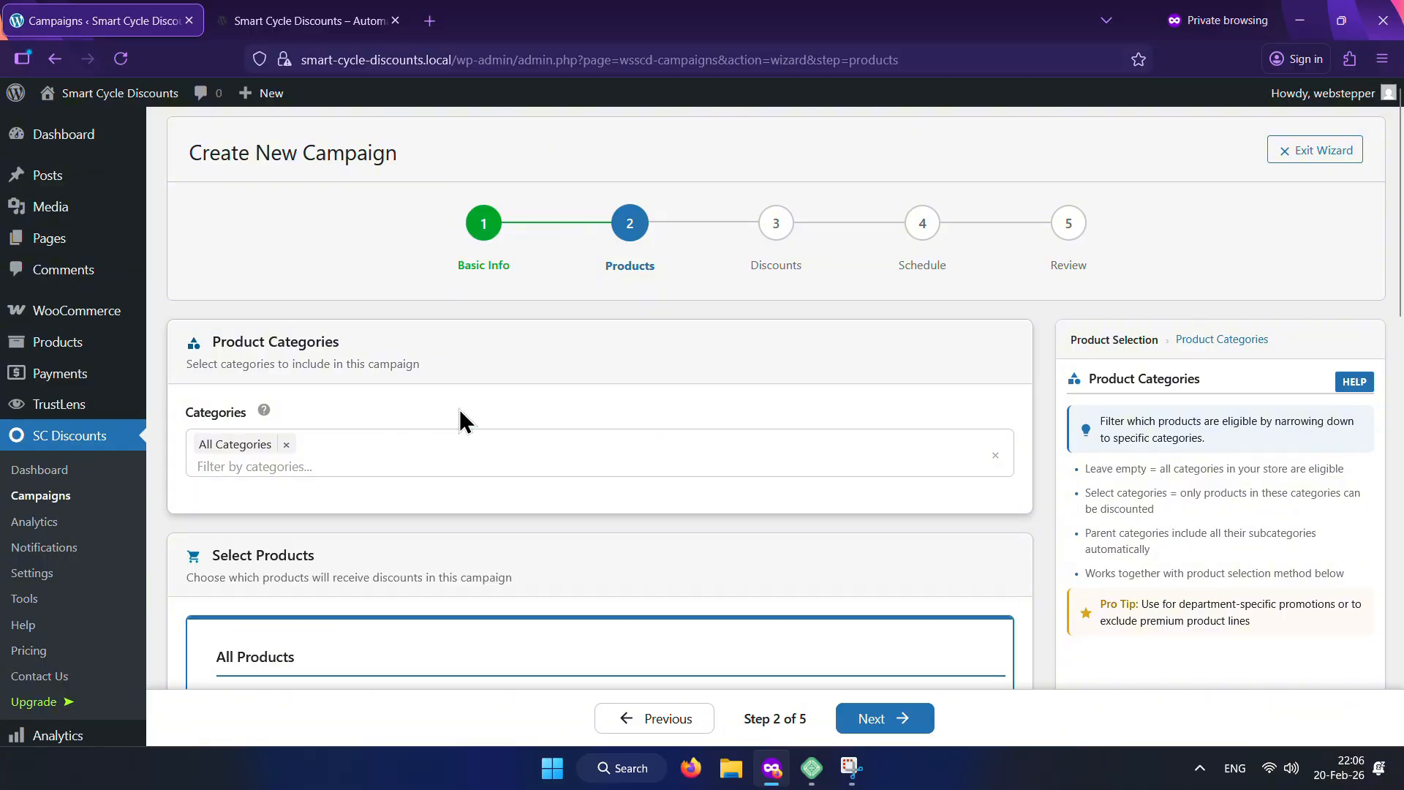
click(461, 374)
scroll(549, 434, down, 3)
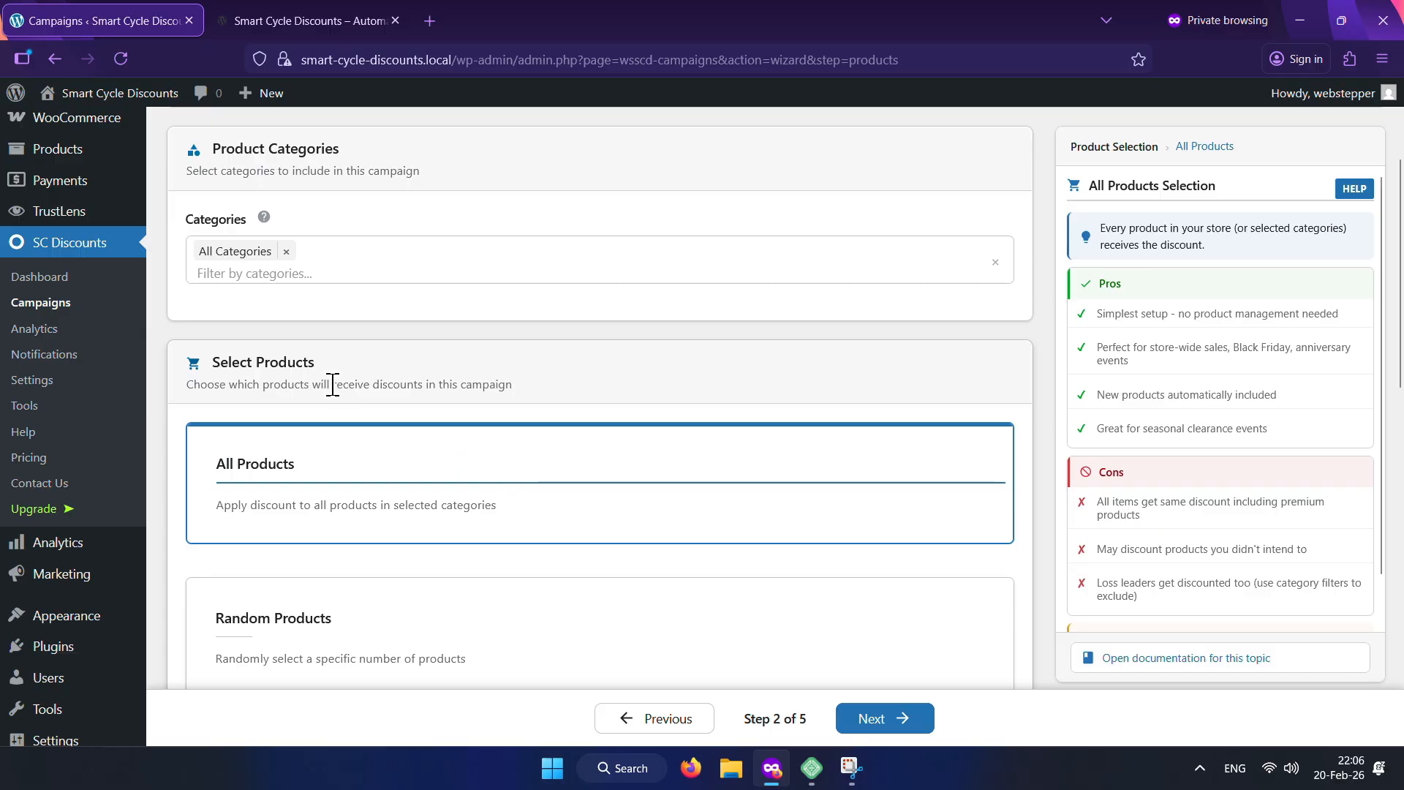
scroll(274, 410, down, 3)
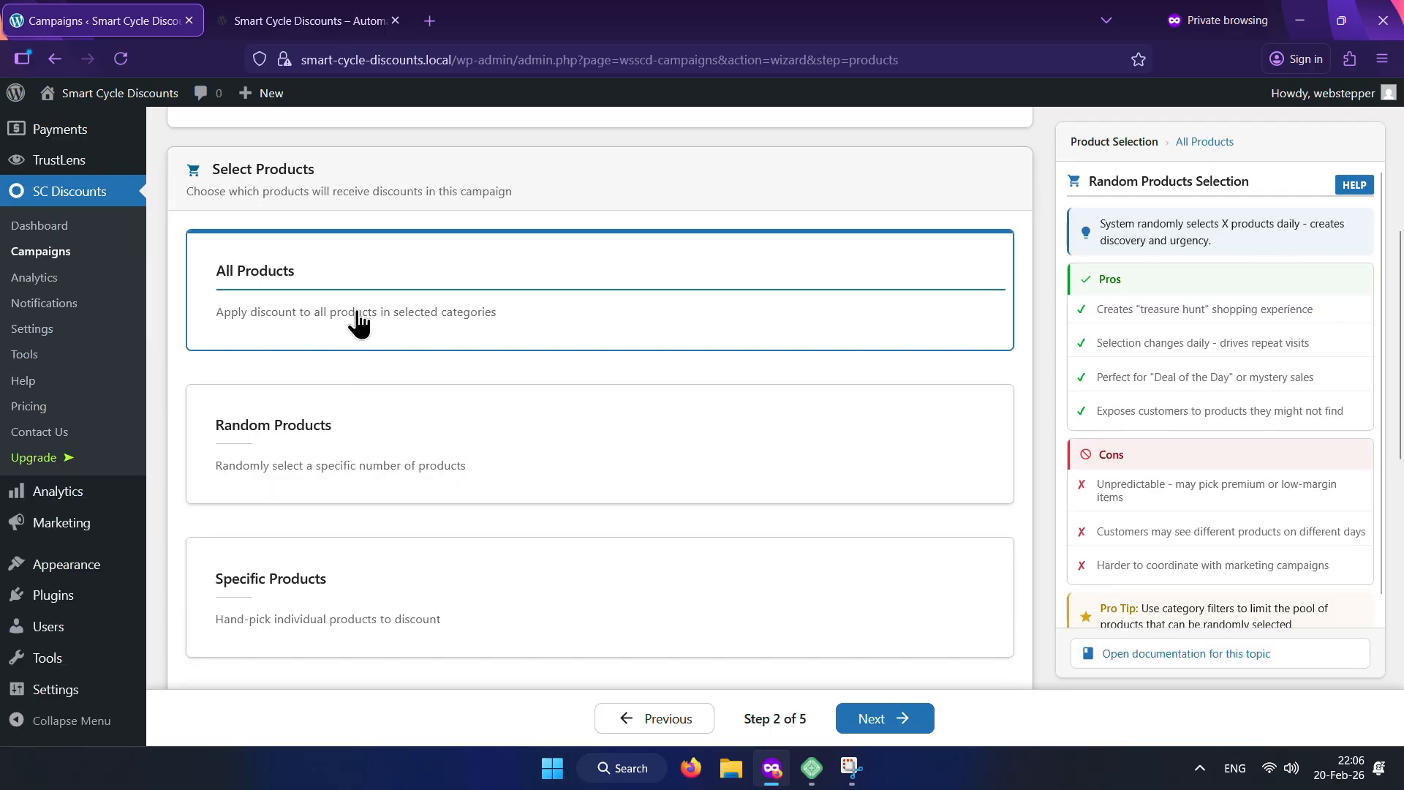
Step: Try the Random Products and Specific Products selection methods and view the options each one offers
click(319, 439)
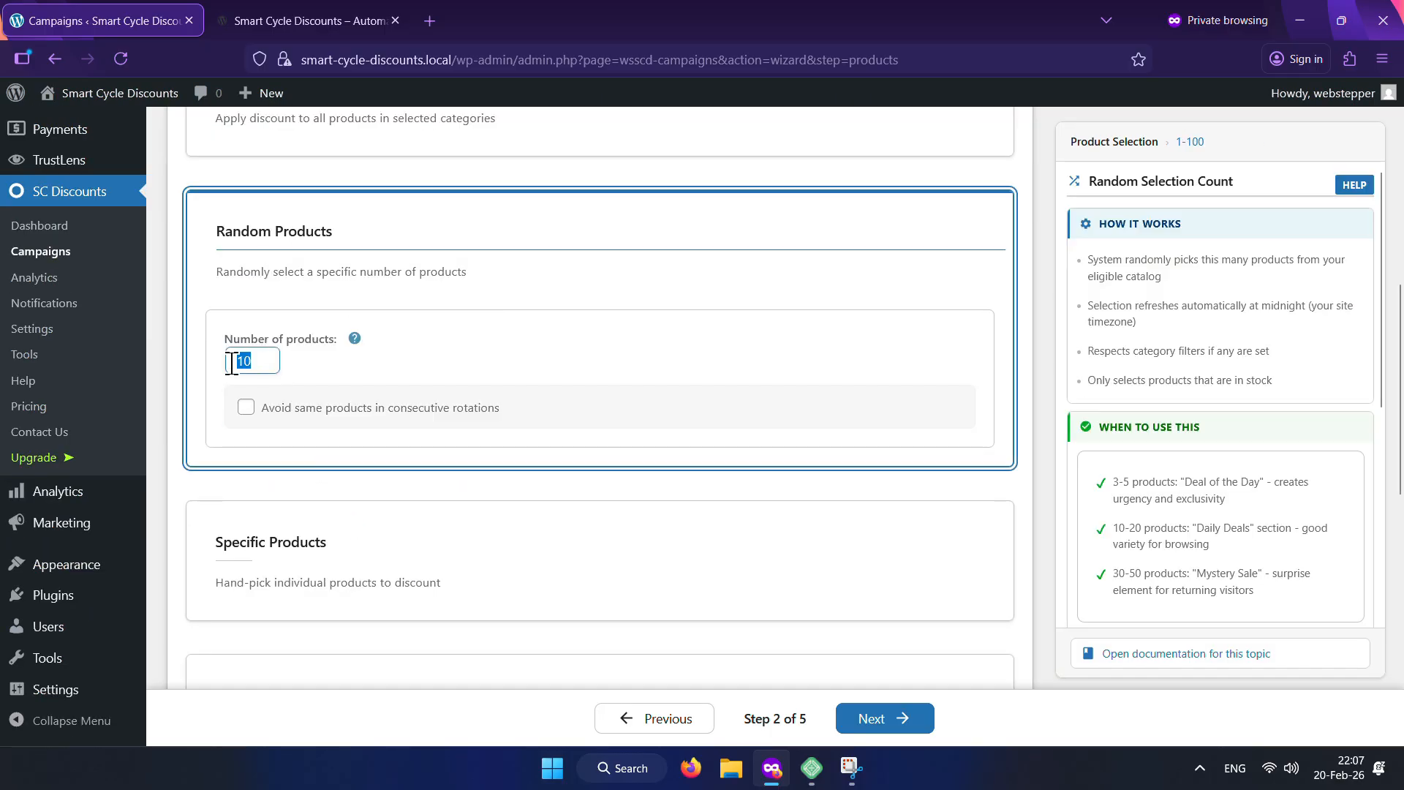
click(320, 422)
click(332, 548)
click(346, 351)
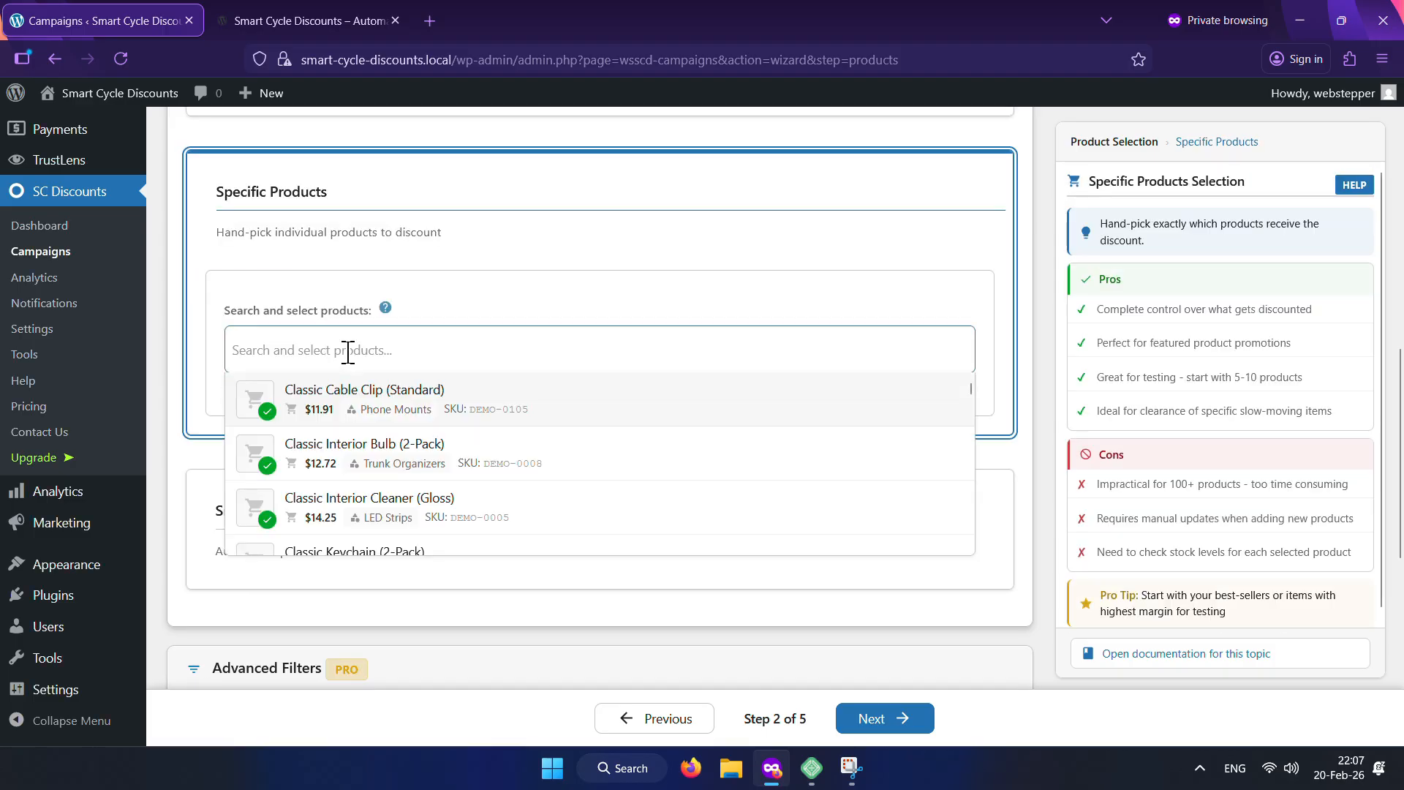
scroll(439, 441, down, 3)
click(173, 475)
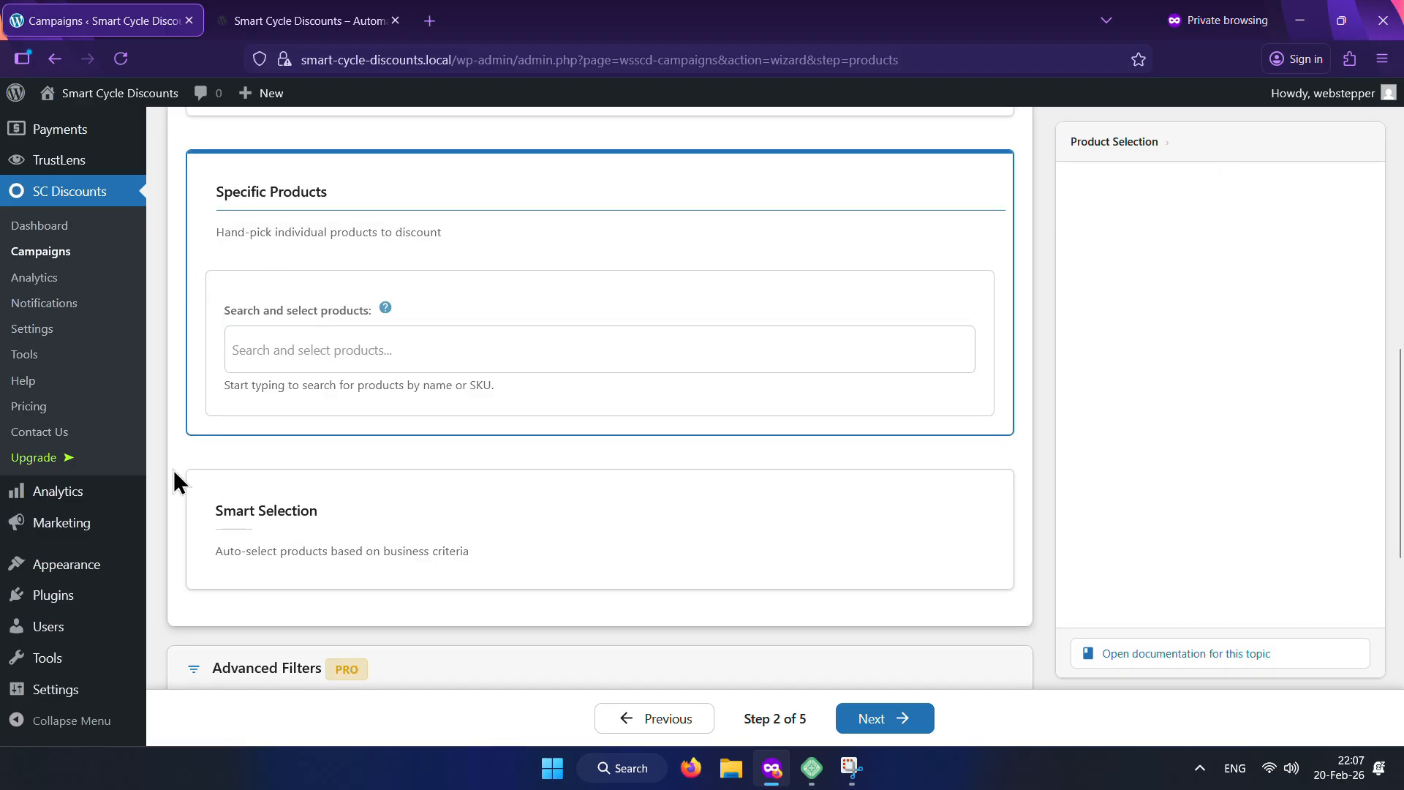
Step: Try the Smart Selection method with the Best Sellers, Featured Products, Low Stock and New Arrivals criteria
click(277, 537)
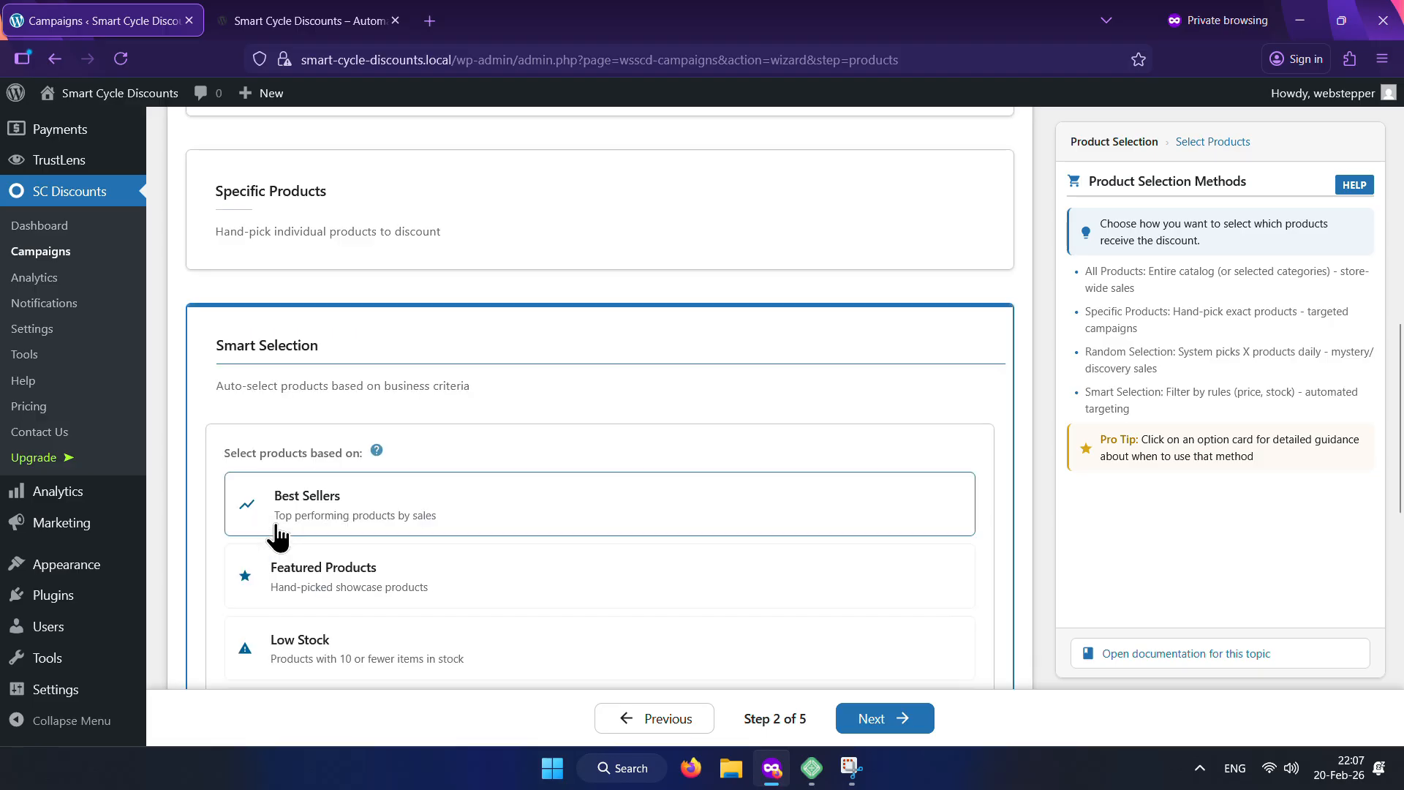
scroll(327, 442, down, 2)
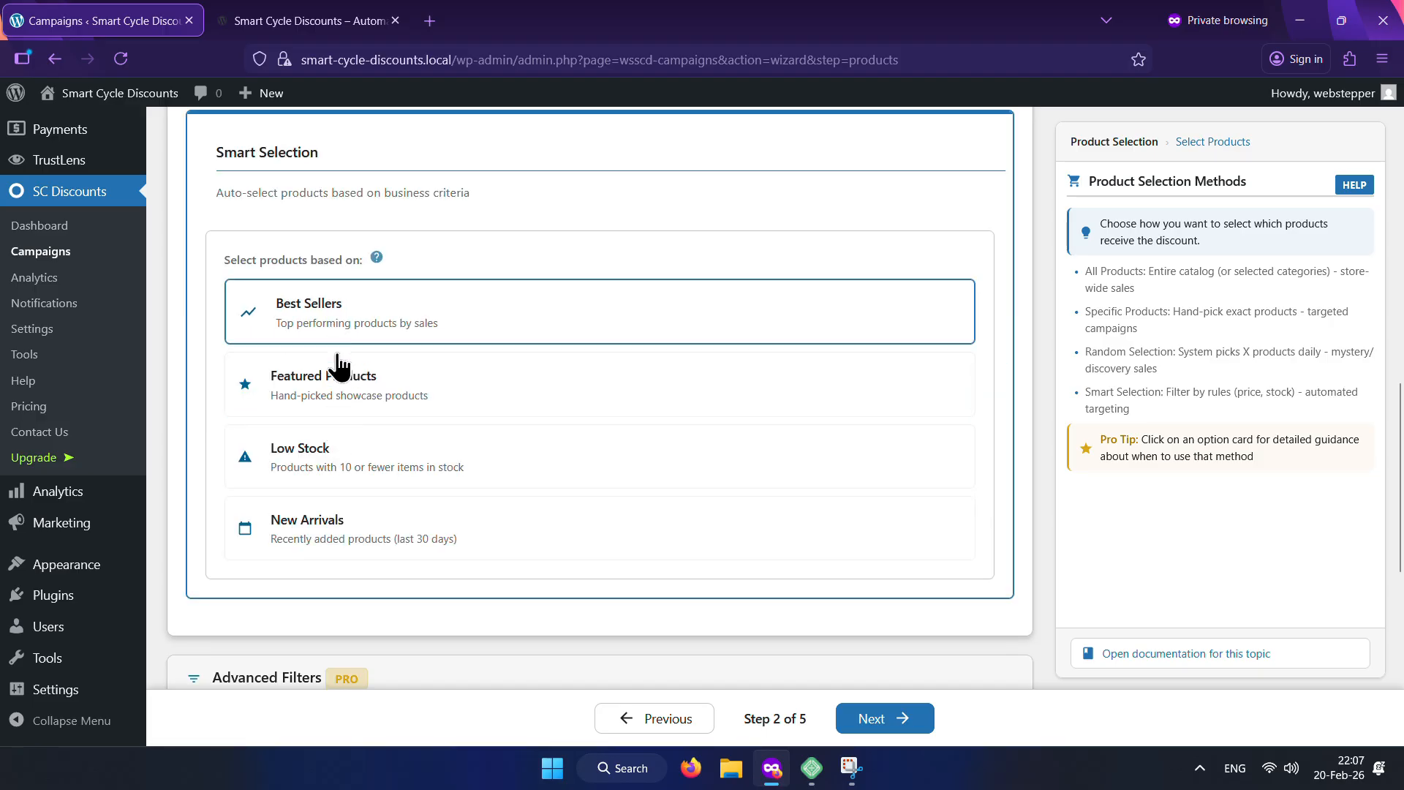
click(341, 393)
click(363, 480)
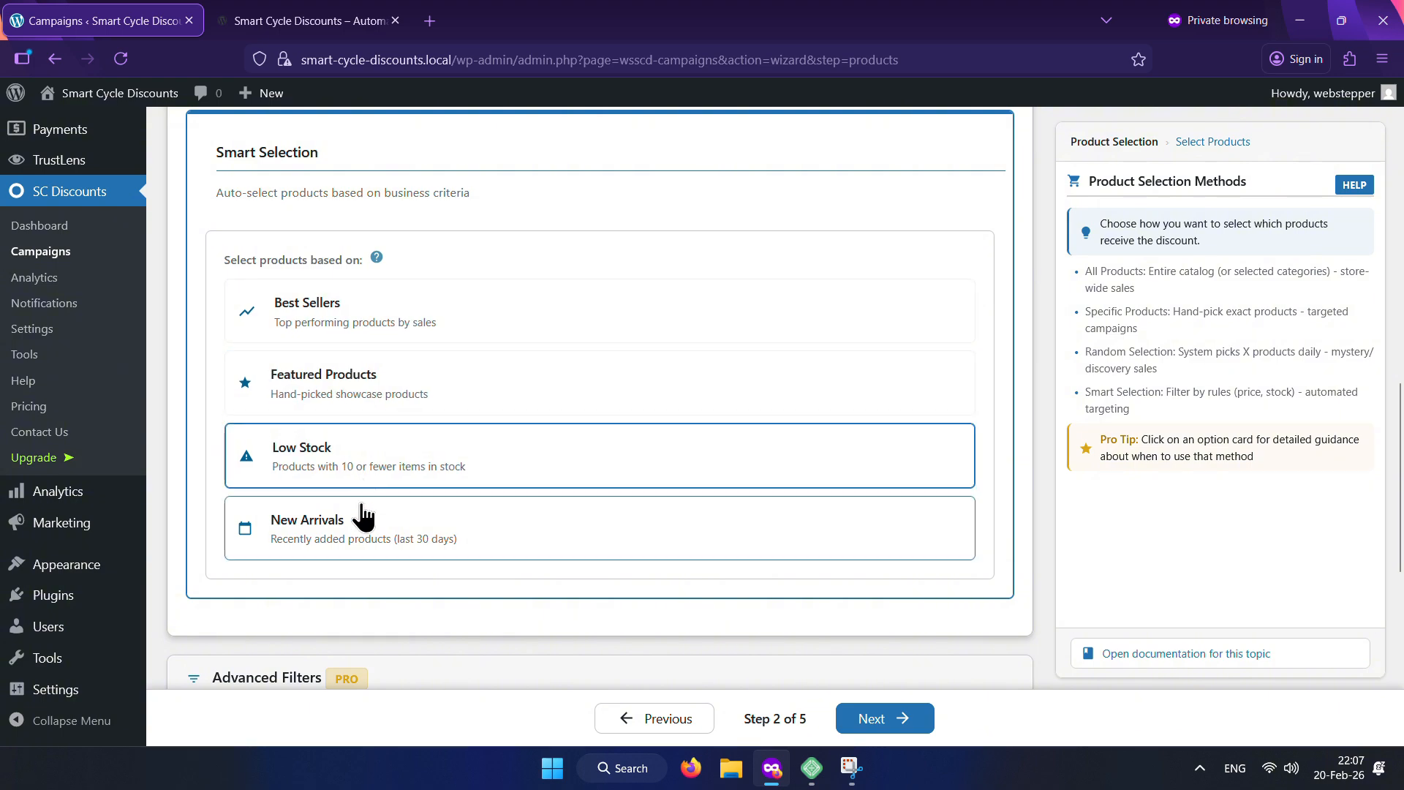
click(365, 534)
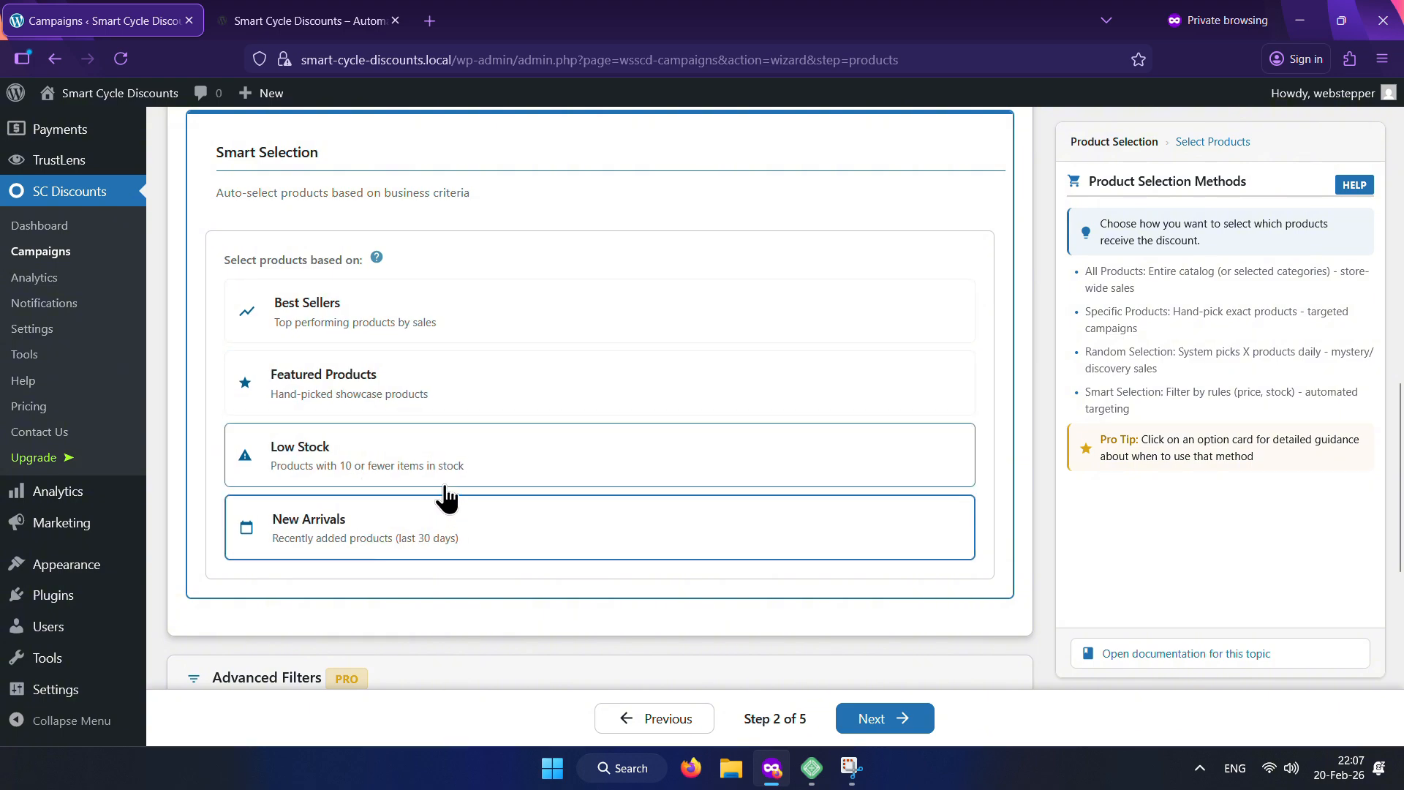
scroll(446, 497, down, 7)
Step: Apply the campaign to All Products and continue to the discount type choices in the Discounts step
scroll(401, 416, up, 12)
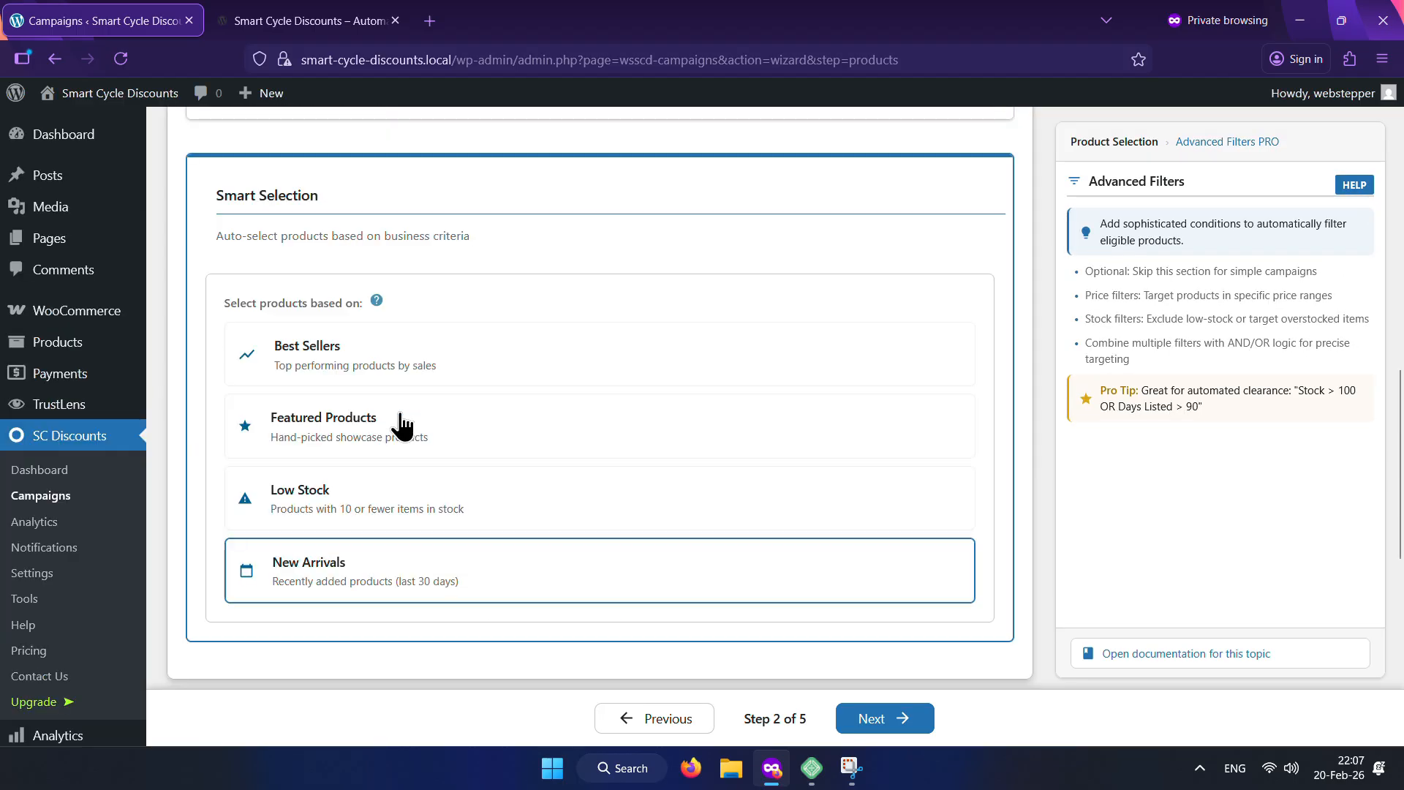
click(346, 512)
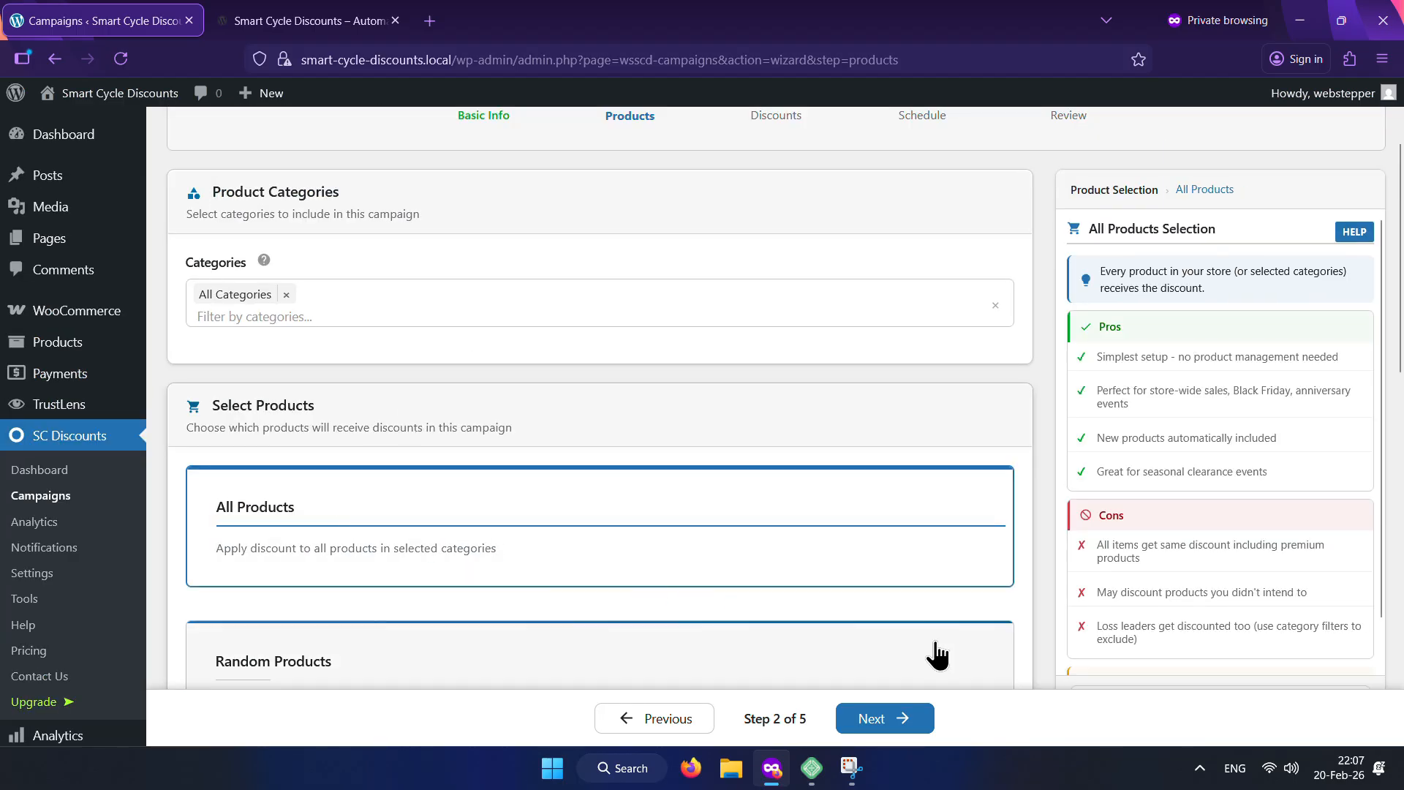
click(904, 720)
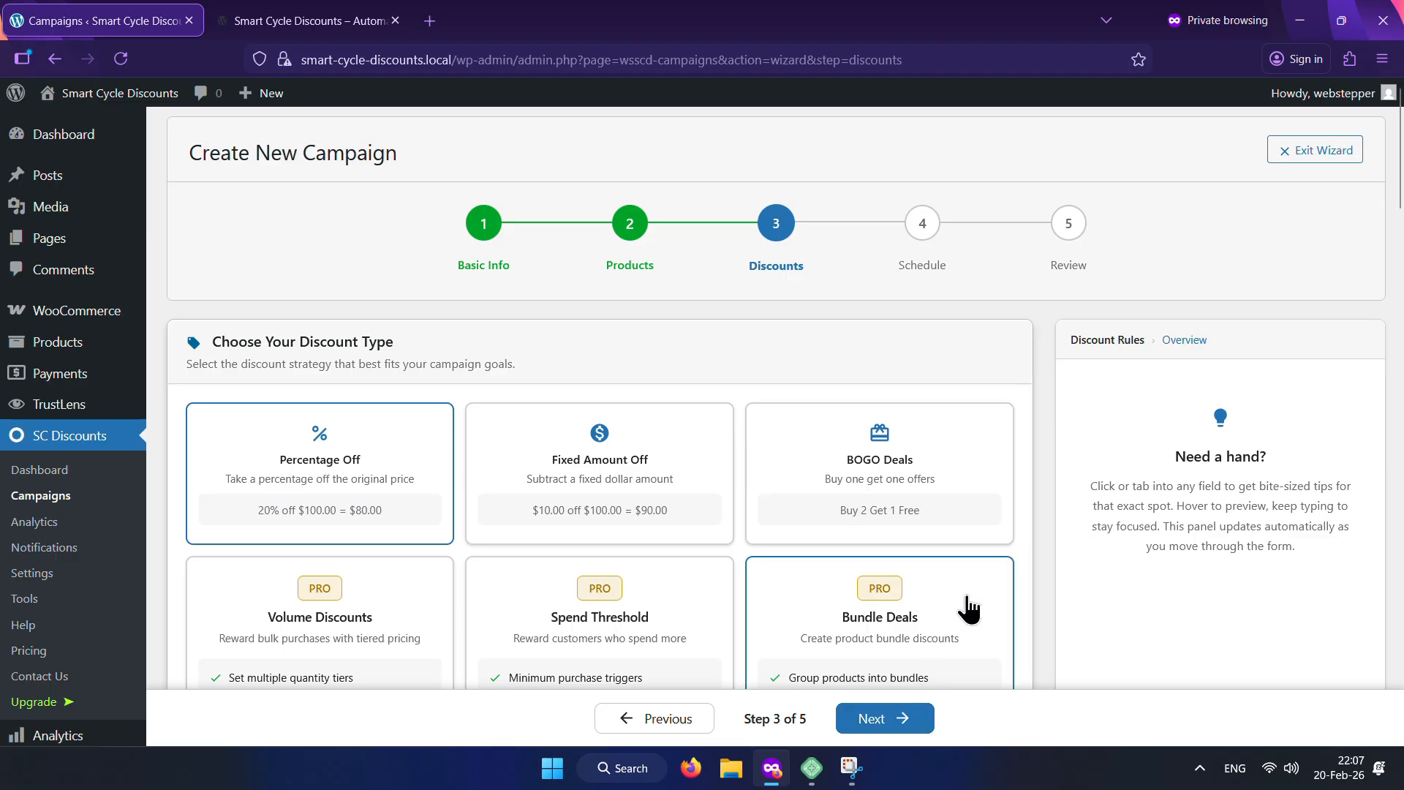
scroll(960, 494, down, 3)
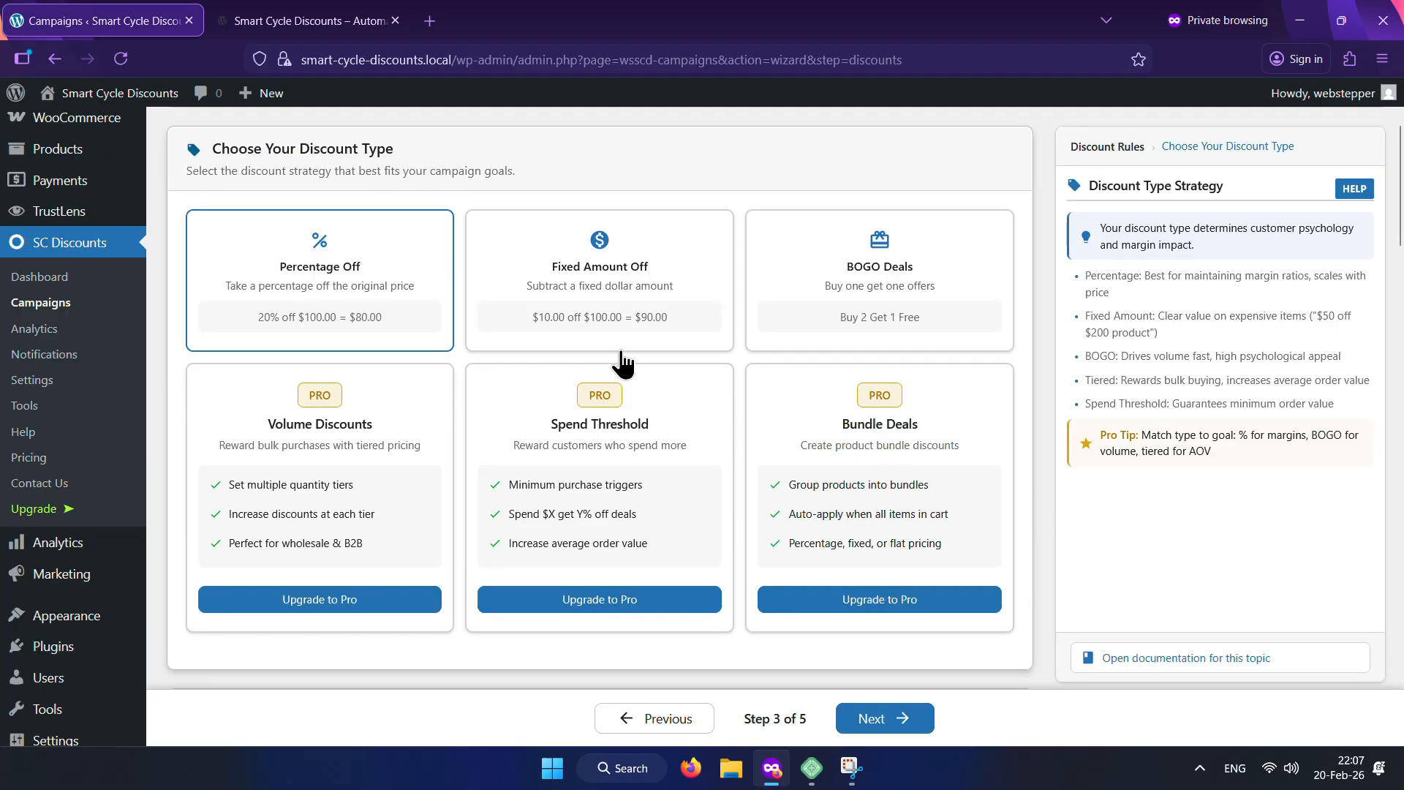
Step: Choose Percentage Off as the discount type and bring up the Badge Display settings
click(250, 268)
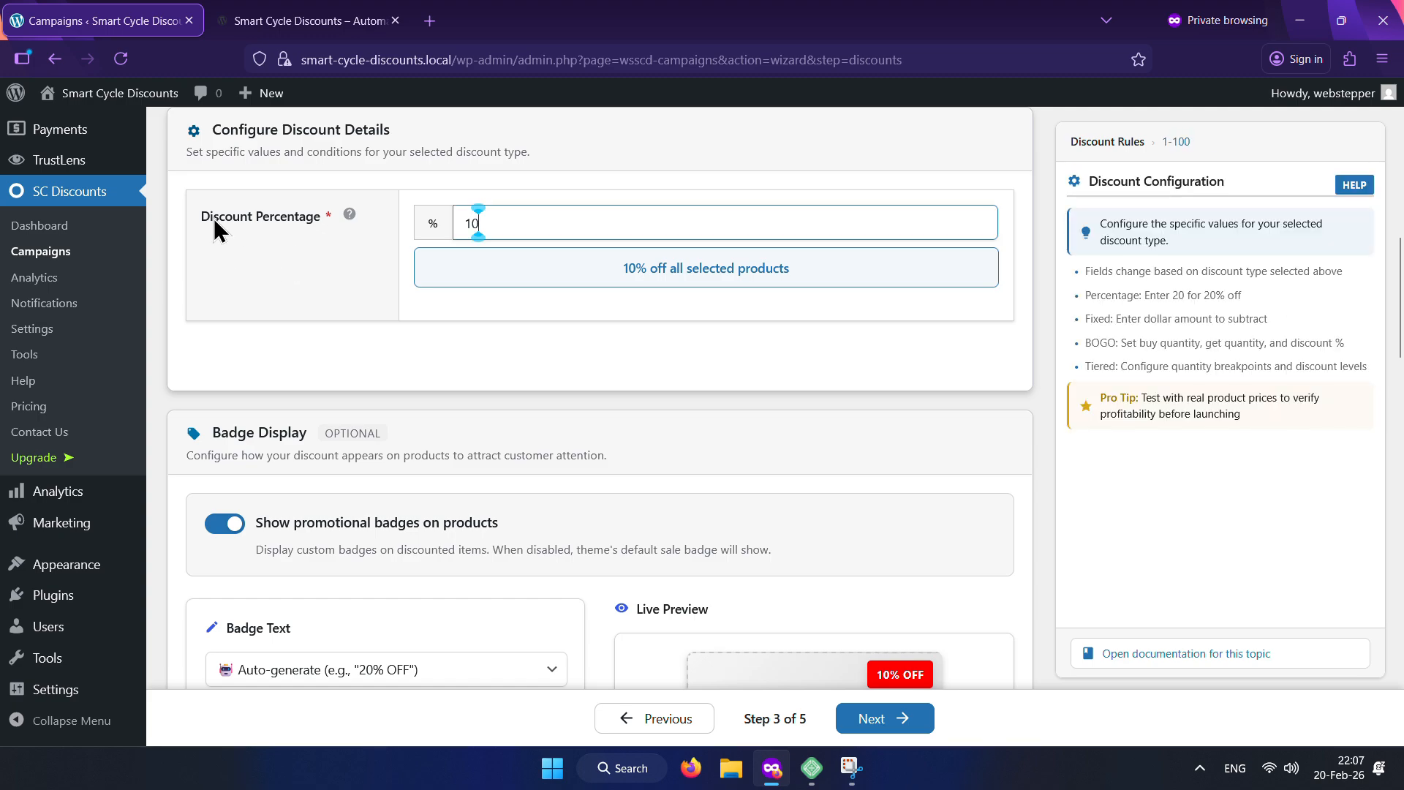
scroll(493, 229, down, 3)
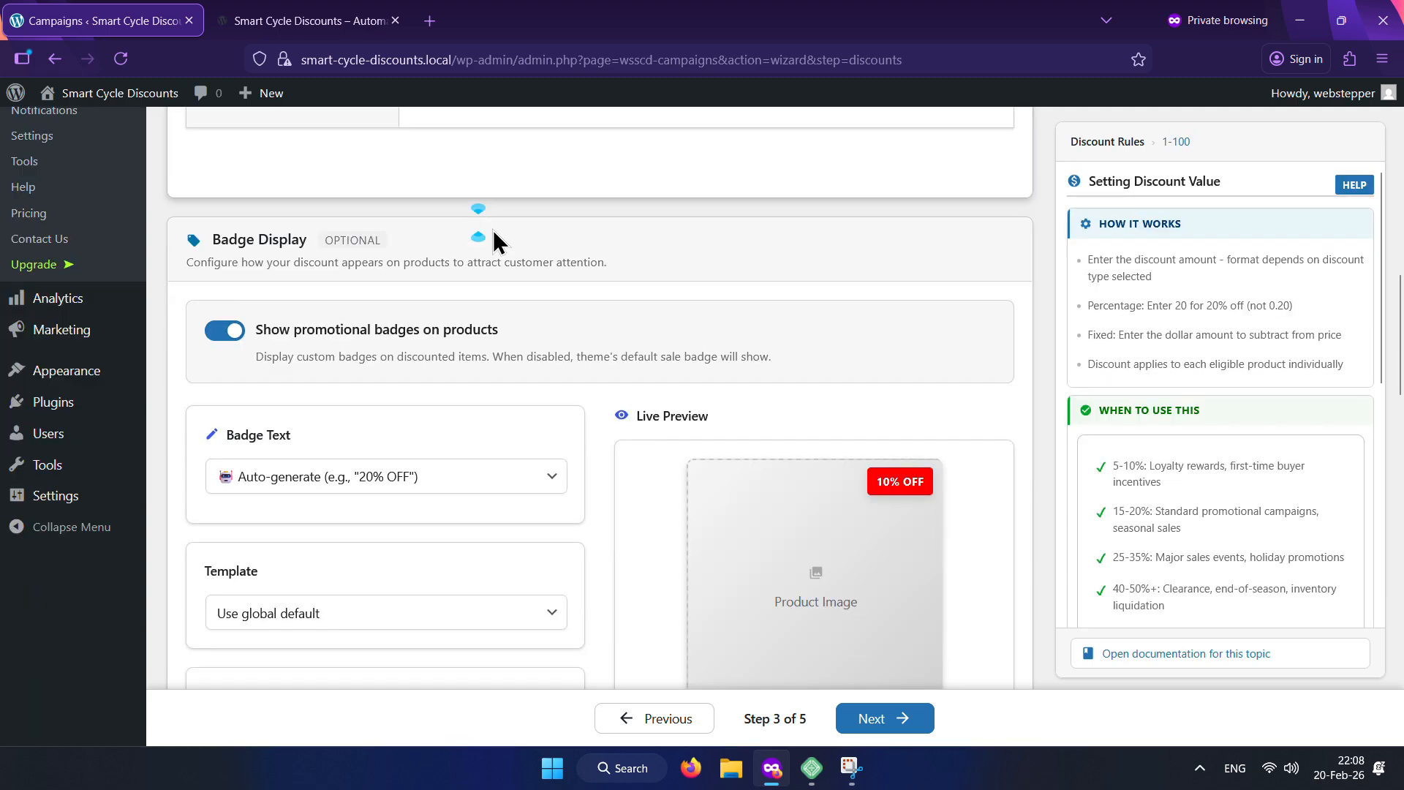
scroll(494, 240, down, 3)
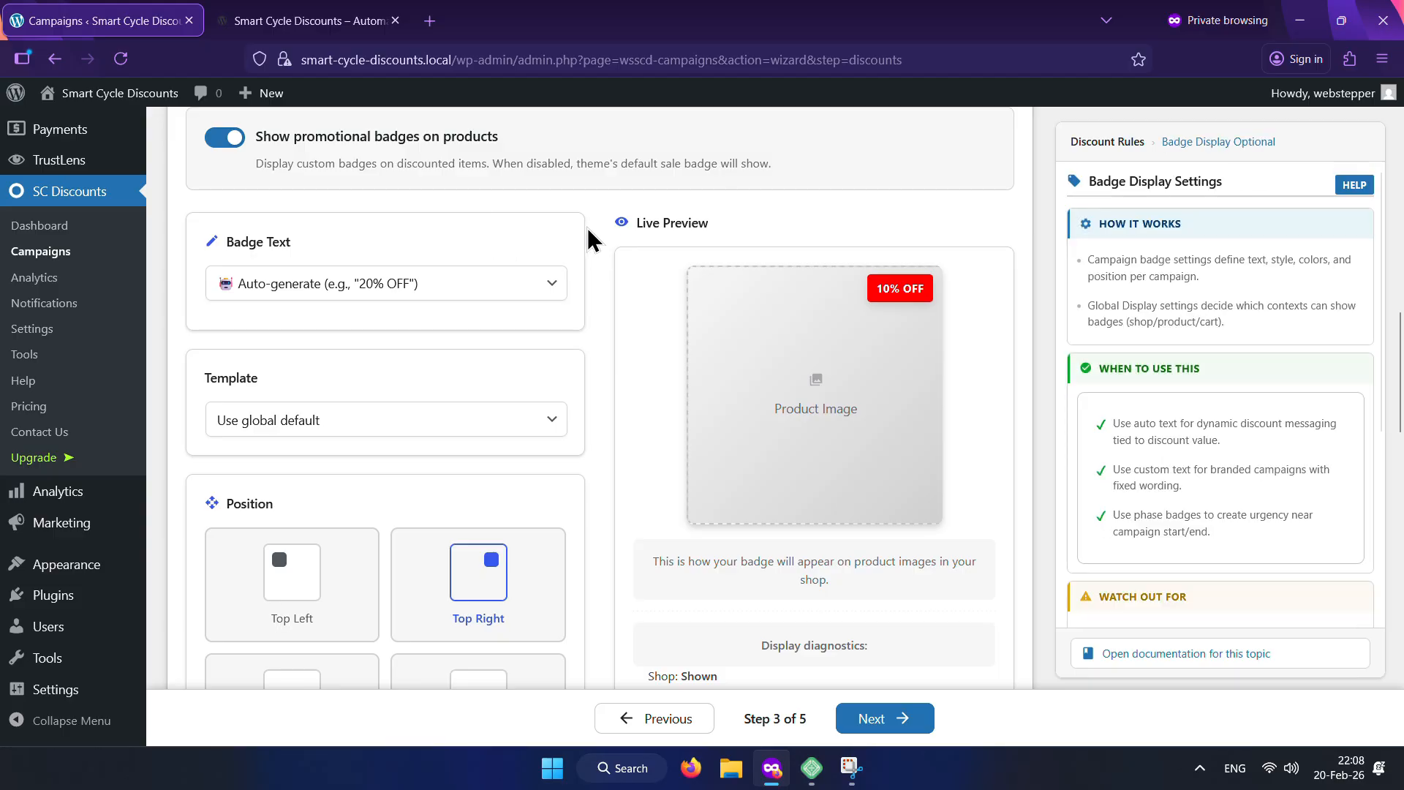
Step: Try a custom "LIMITED TIME" badge text, clear it and return the badge text to Auto-generate
click(476, 289)
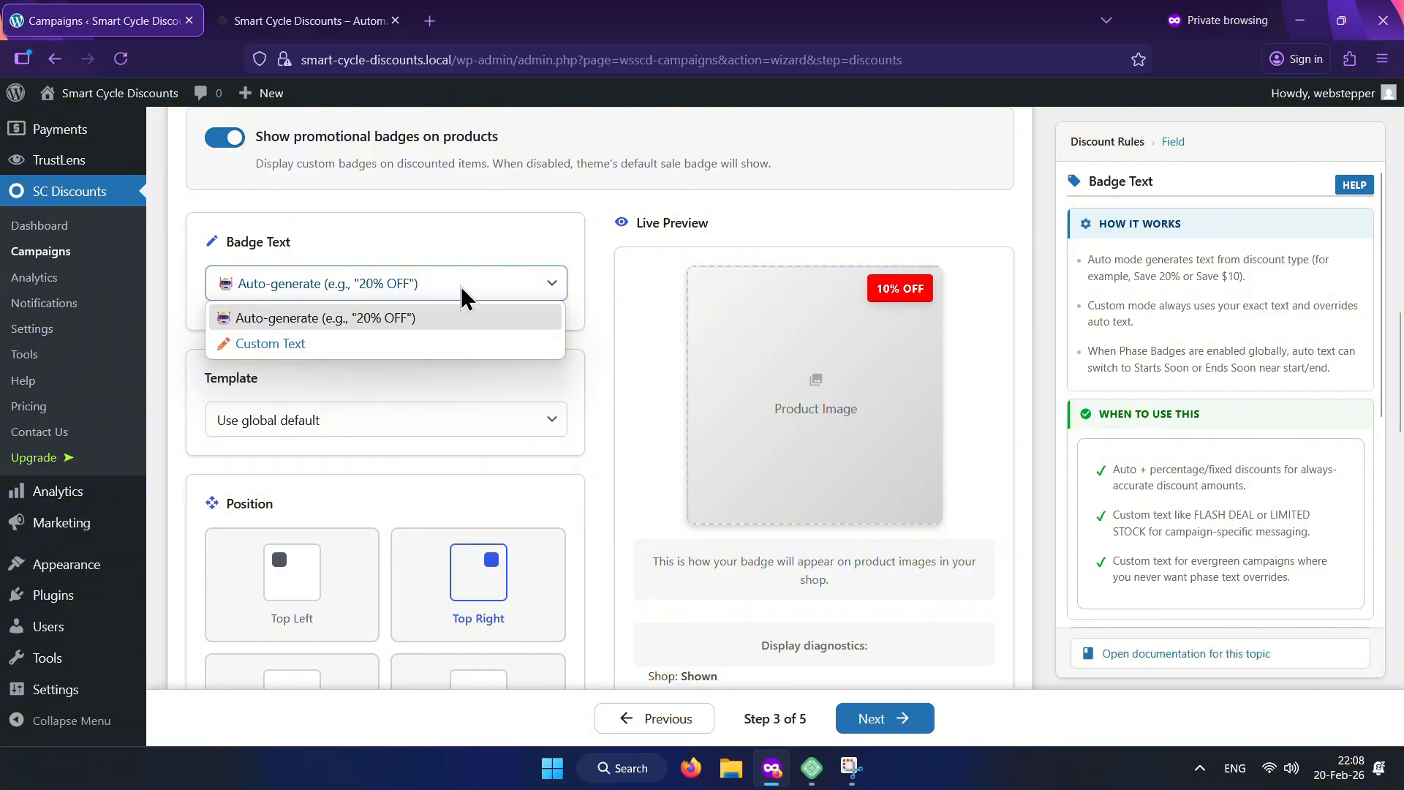
click(401, 343)
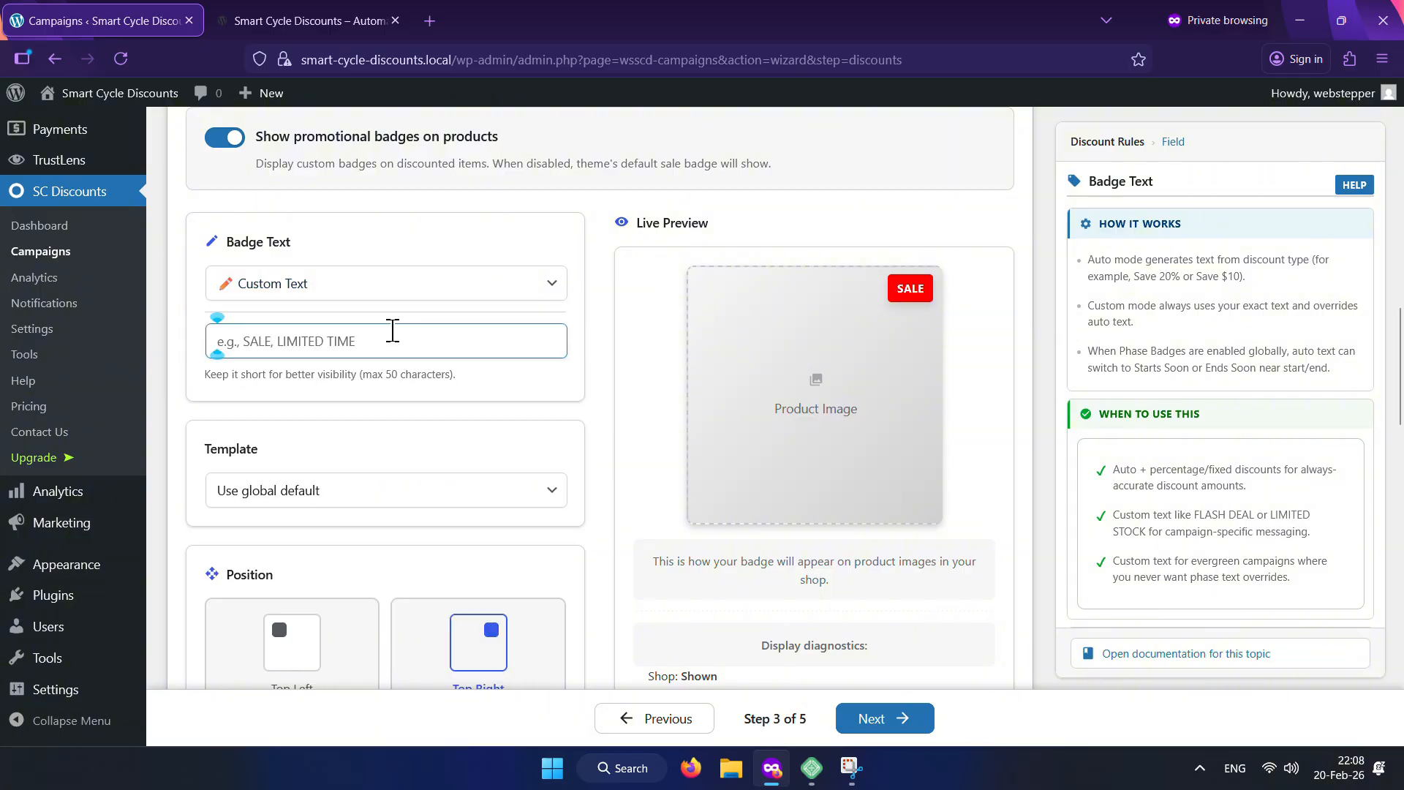
text(LIMITED TIME)
key(ctrl+a)
key(BackSpace)
click(413, 288)
click(417, 316)
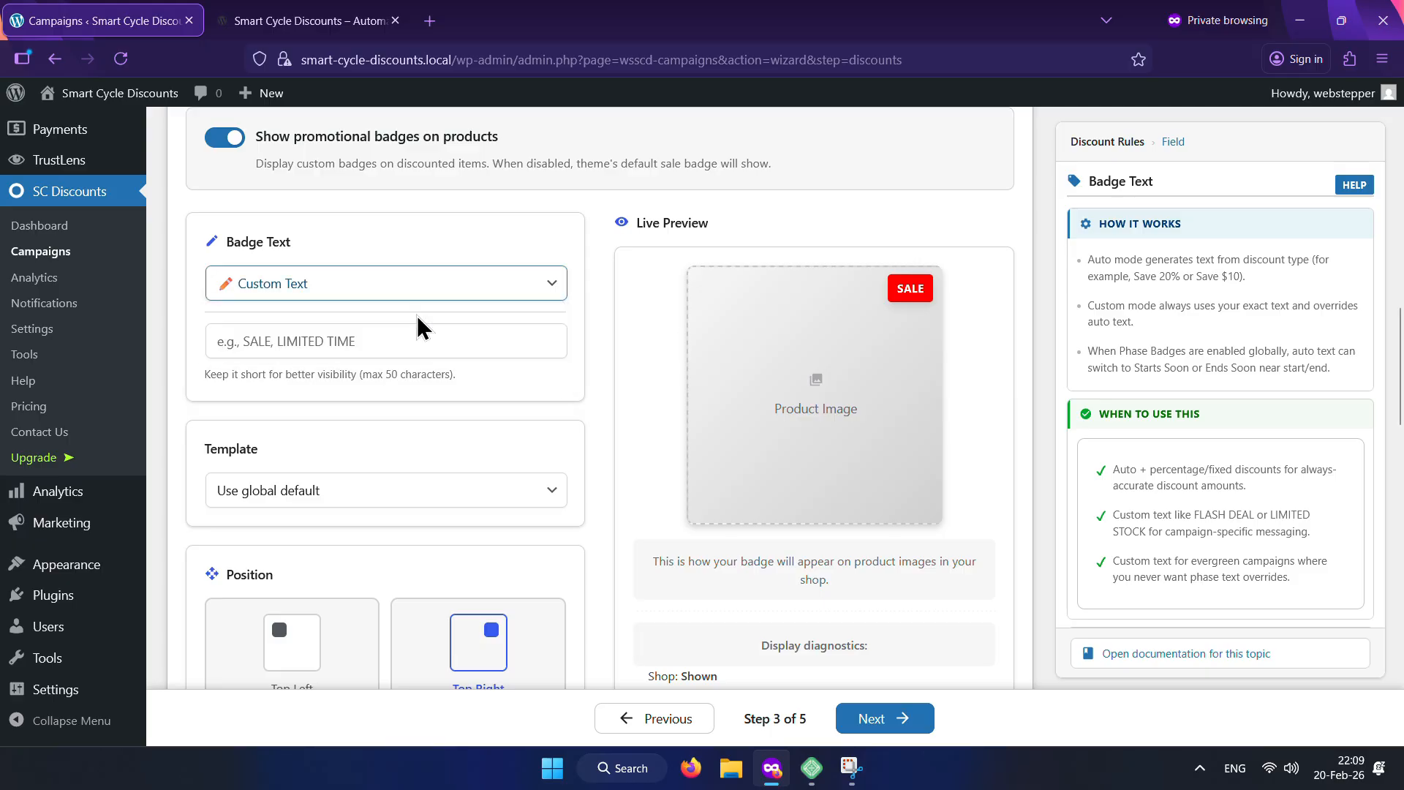
Step: Try the Pill, Ribbon, Outline, Square and Circle badge templates in the live preview
scroll(420, 326, down, 3)
click(388, 228)
click(354, 312)
click(345, 232)
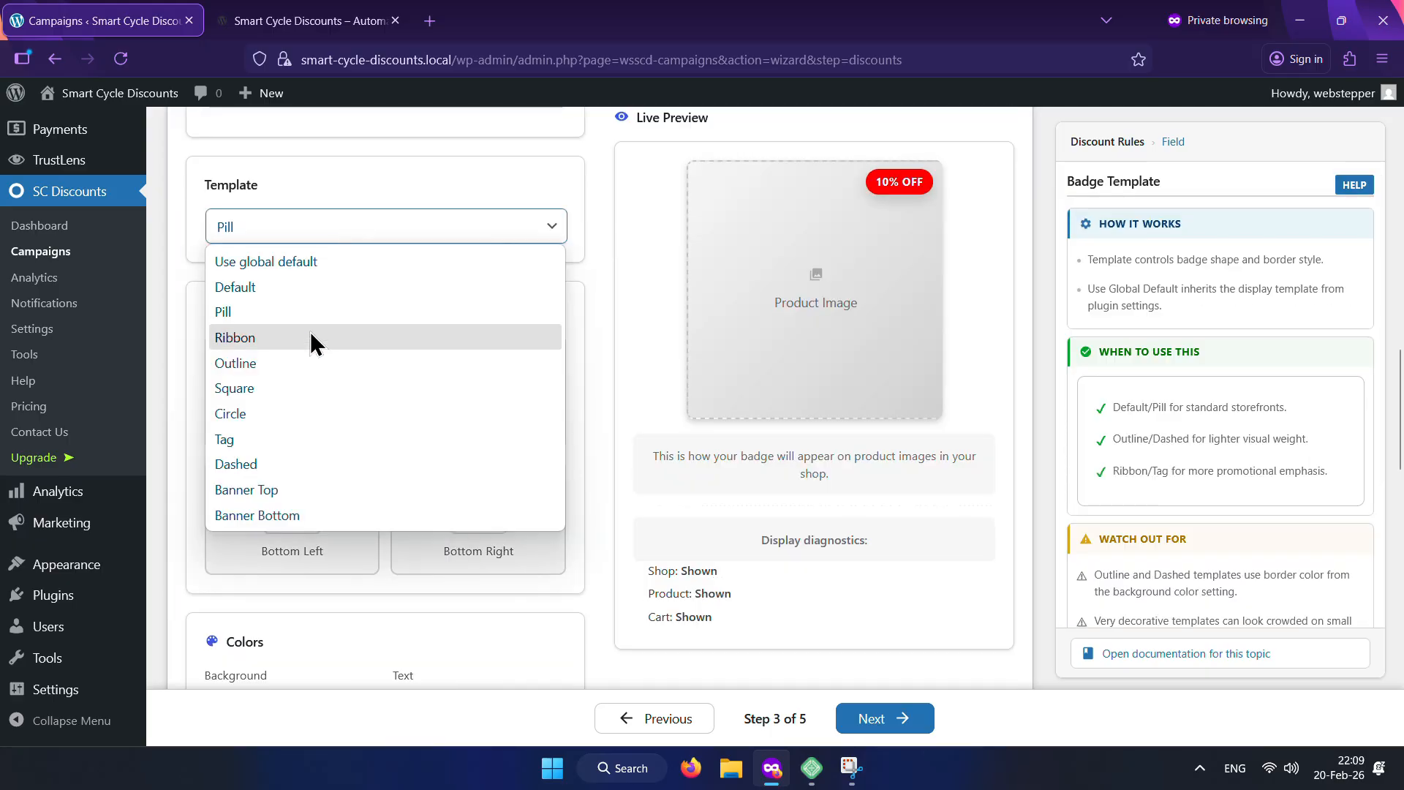
click(310, 336)
click(311, 233)
click(313, 362)
click(317, 234)
click(316, 387)
click(315, 231)
click(315, 413)
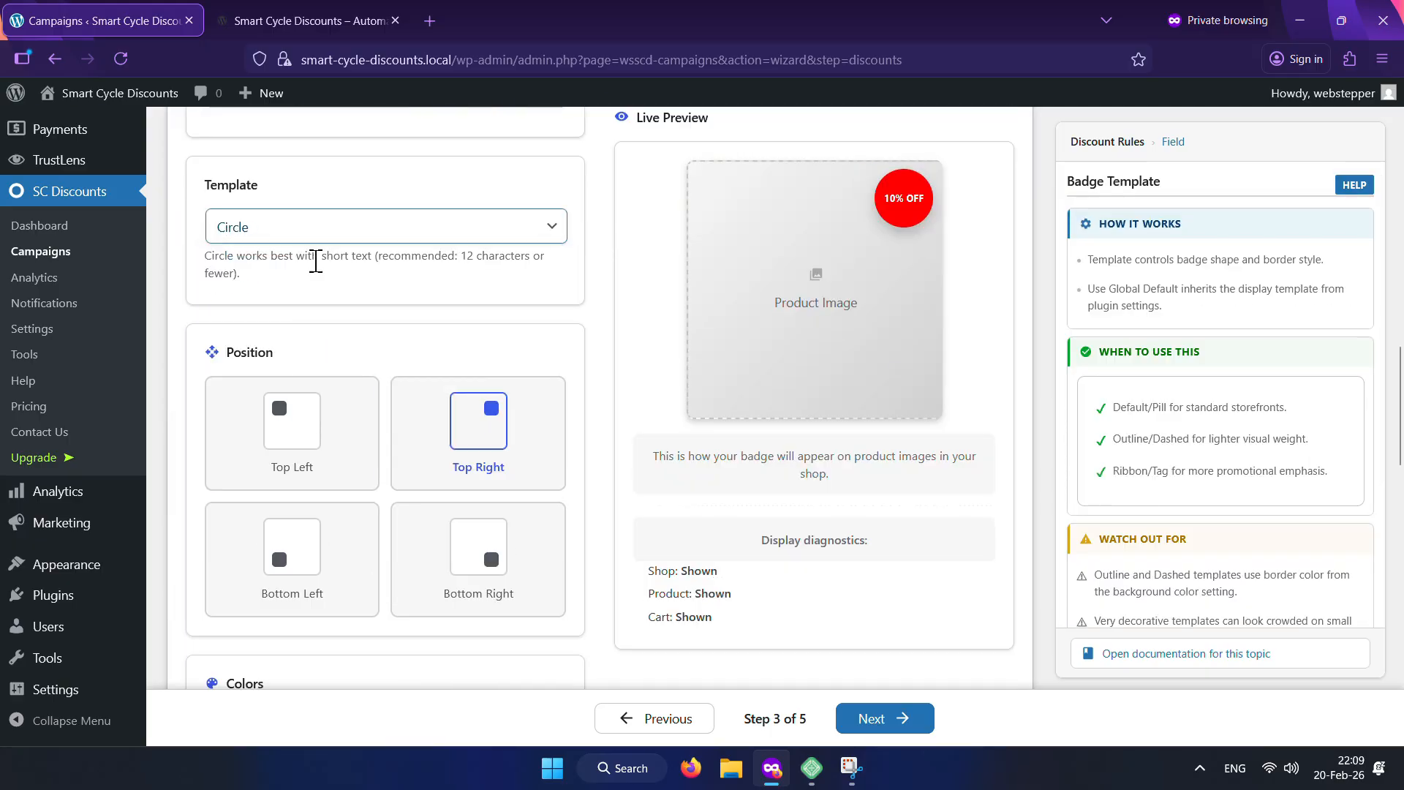
Step: Try the Tag, Dashed, Banner Top and Banner Bottom badge templates in the live preview
click(315, 232)
click(313, 439)
click(311, 232)
click(292, 464)
click(300, 232)
click(268, 489)
click(304, 236)
click(275, 505)
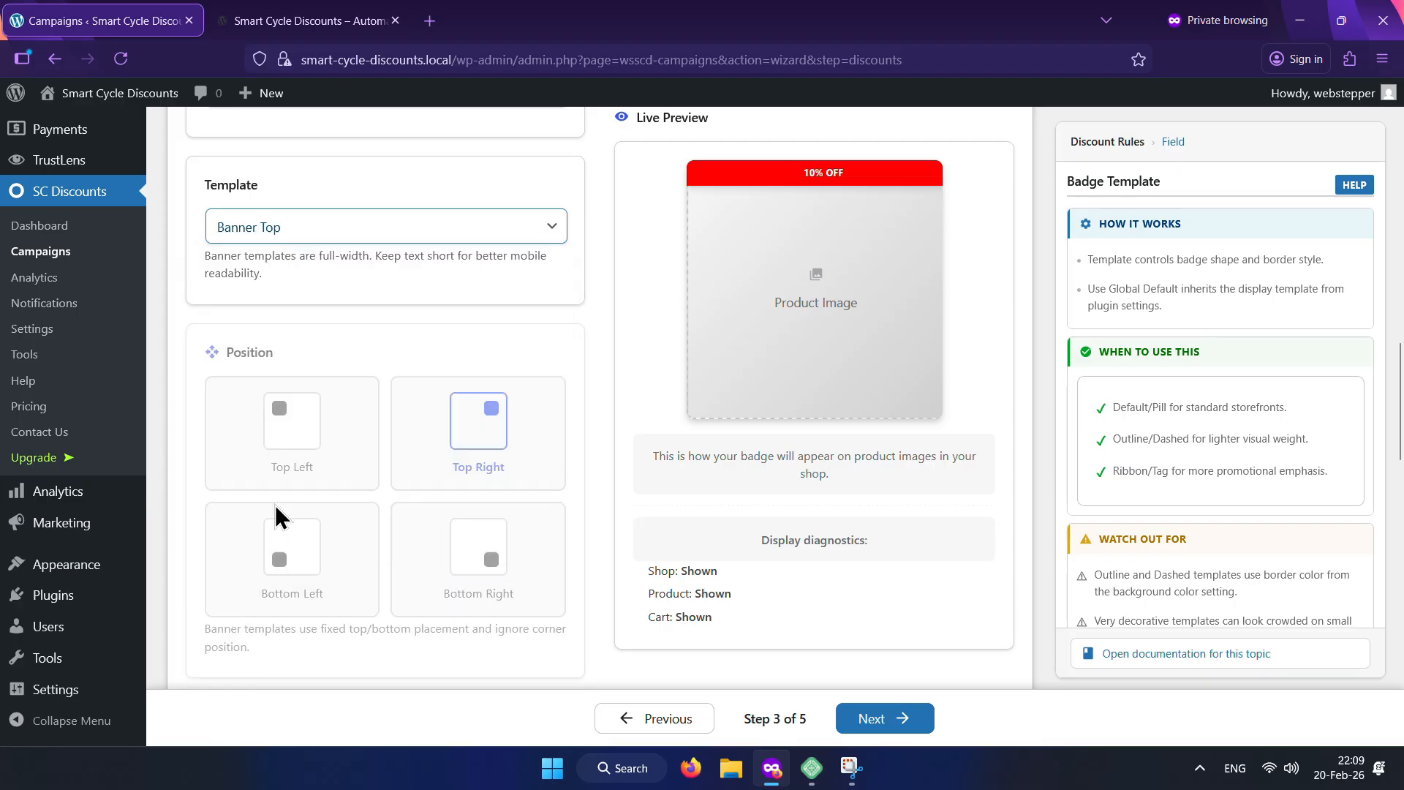
Step: Try the Pill template with the badge at Top Left and Bottom Right, and choose the Banner Top template instead
click(305, 232)
click(285, 312)
click(335, 423)
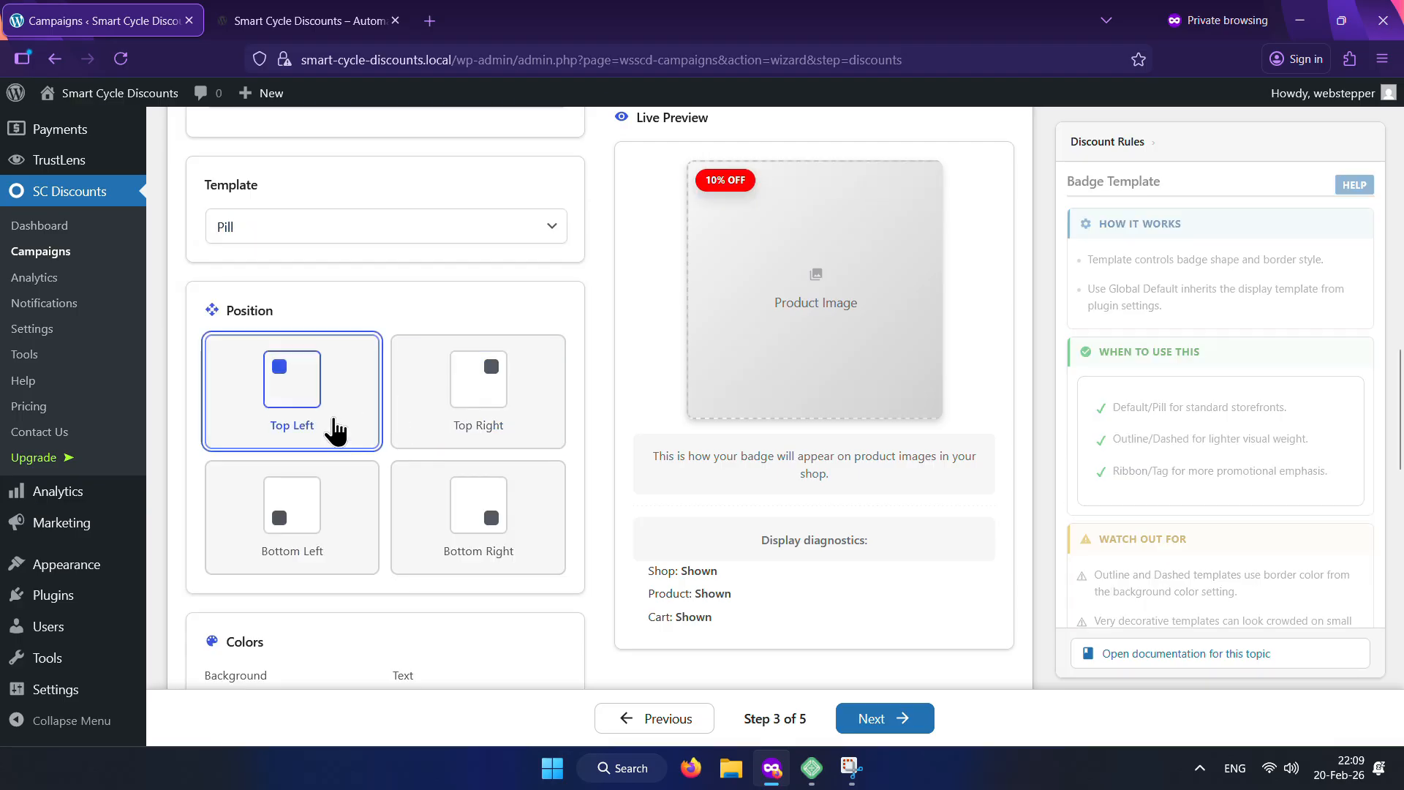
click(463, 517)
click(403, 234)
click(321, 493)
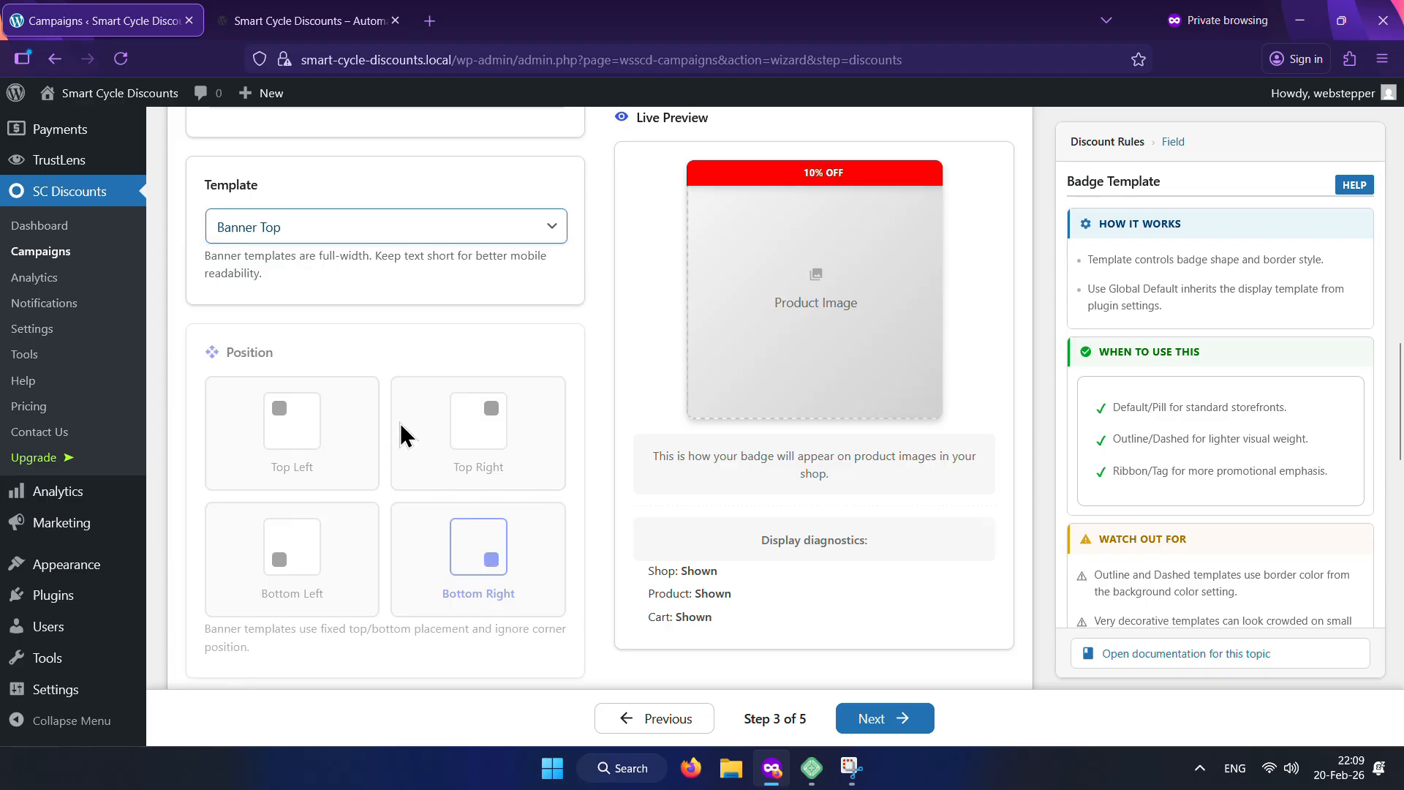
Step: Try purple and light green for the badge background and set it to a darker green
scroll(503, 432, down, 3)
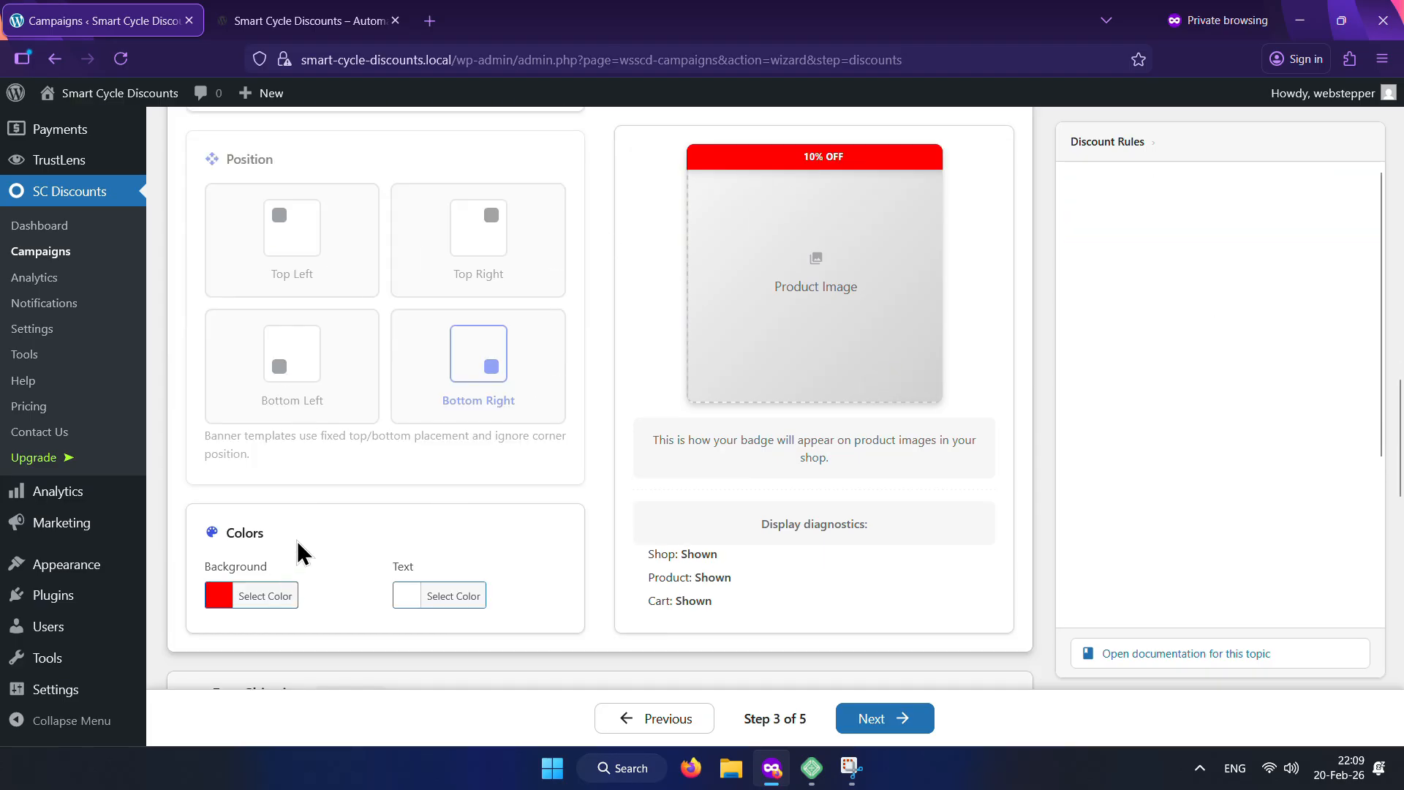
click(278, 595)
scroll(337, 593, down, 3)
click(371, 615)
click(329, 615)
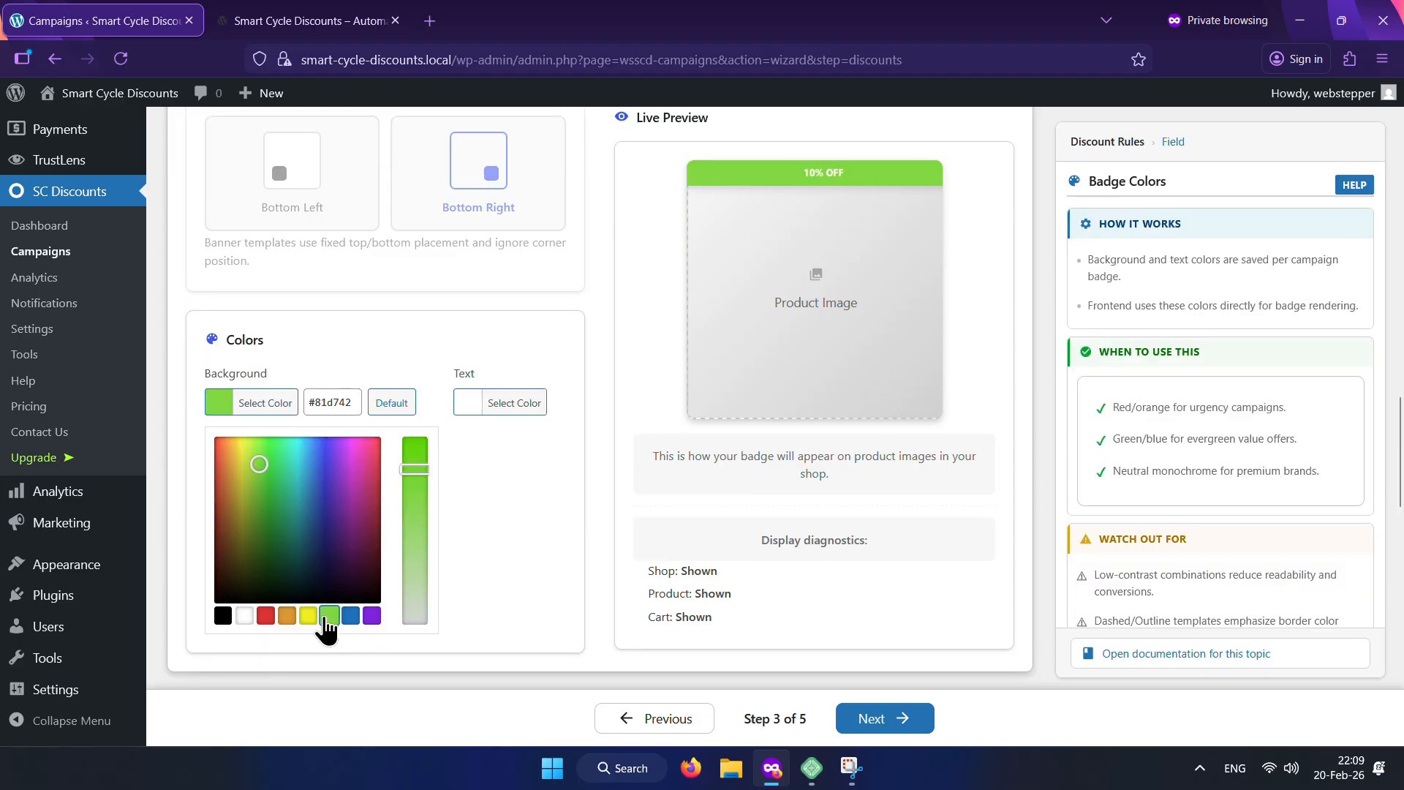
click(271, 493)
click(594, 366)
Step: Try orange, red and black for the badge text color and return it to white
scroll(593, 366, up, 3)
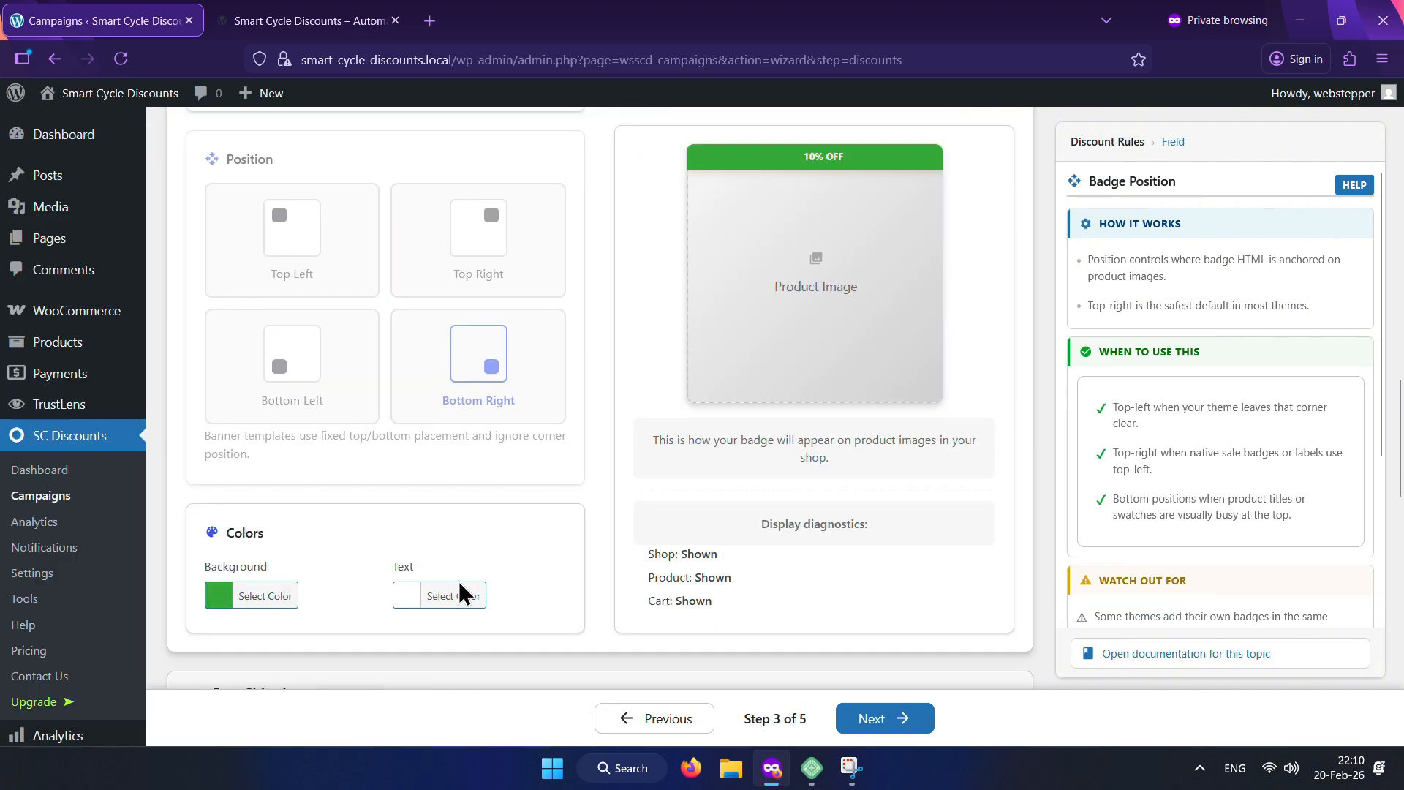
click(459, 591)
scroll(455, 596, down, 3)
click(414, 614)
click(393, 615)
click(351, 614)
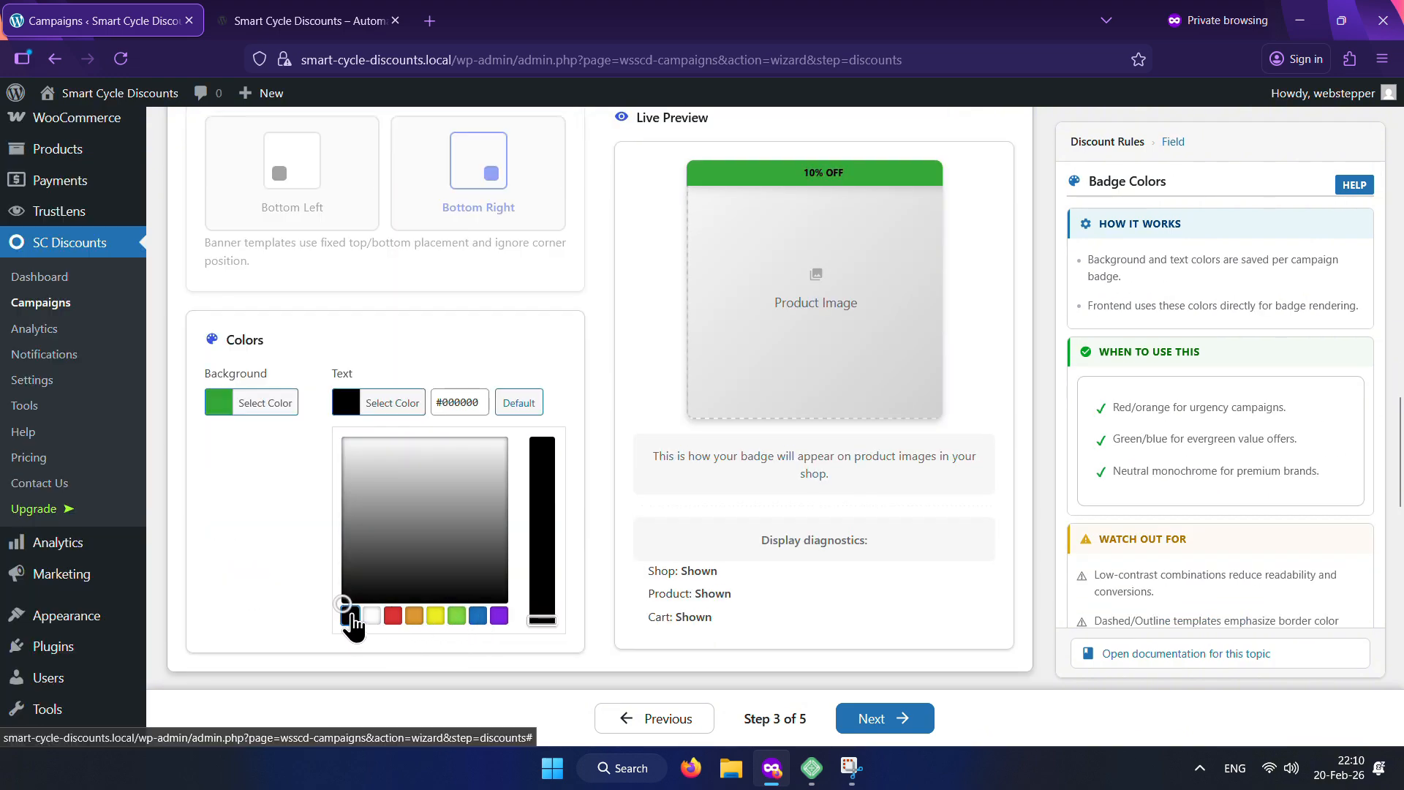
click(371, 615)
click(596, 377)
Step: Try Include Free Shipping with Selected Methods Only and All Shipping Methods, and turn free shipping back off
scroll(595, 366, down, 3)
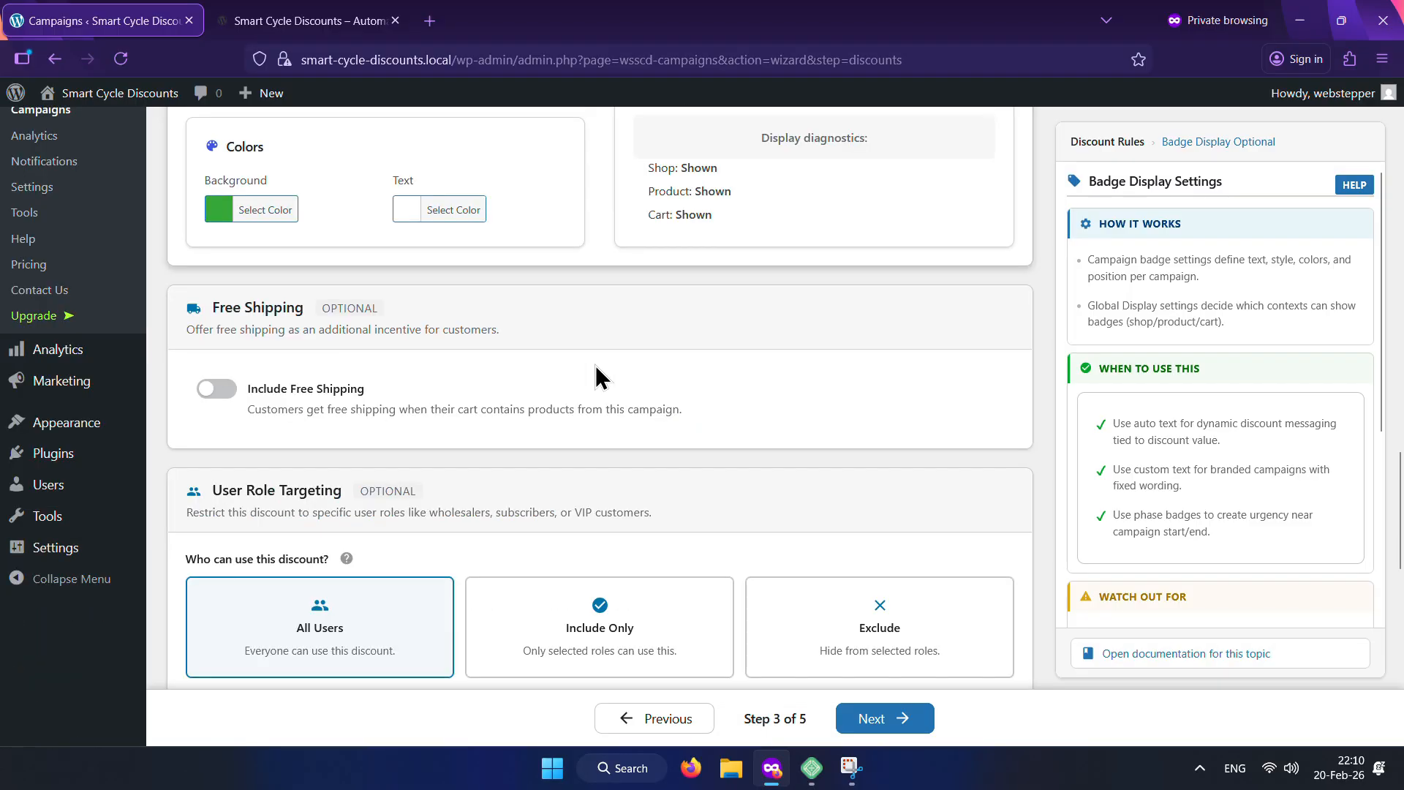
click(217, 389)
scroll(292, 416, down, 3)
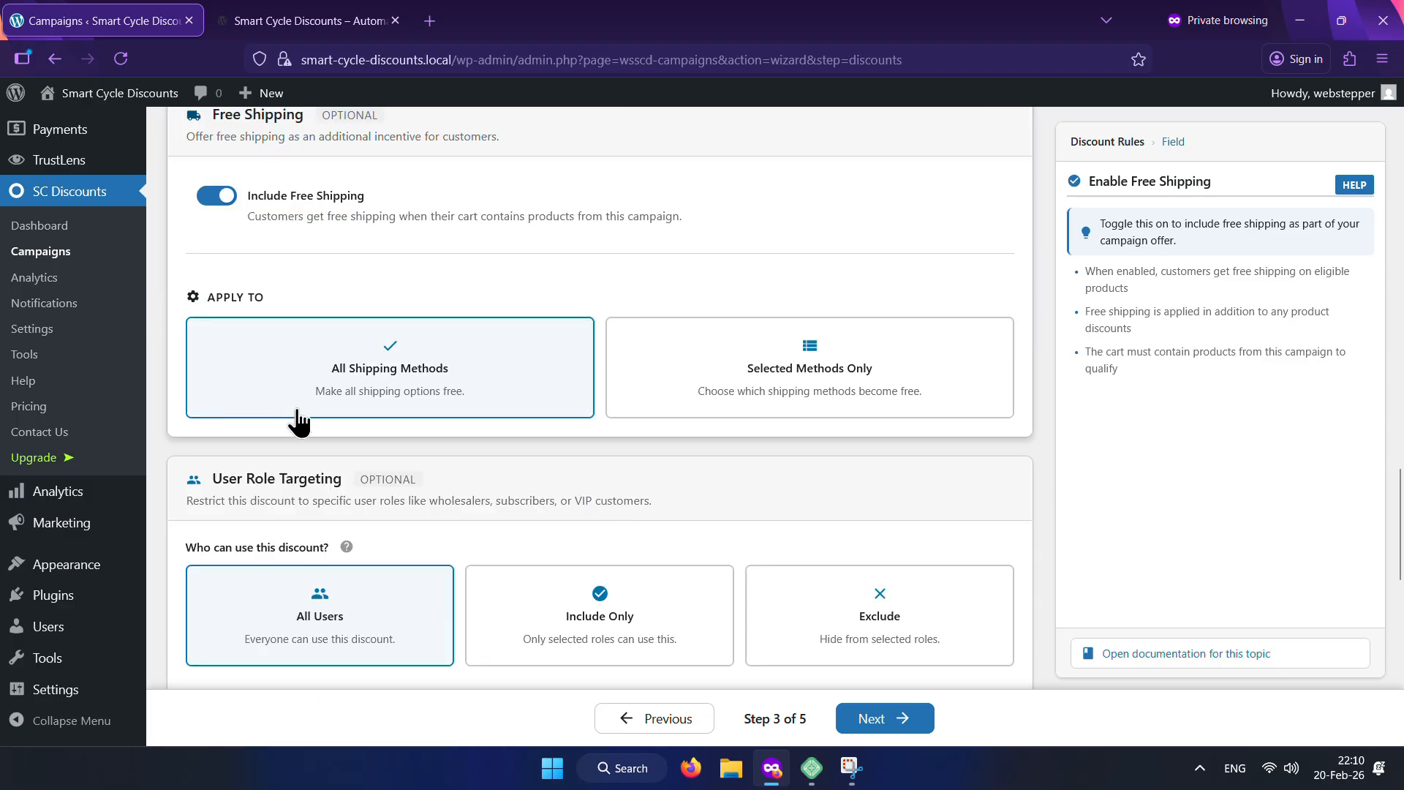
click(643, 379)
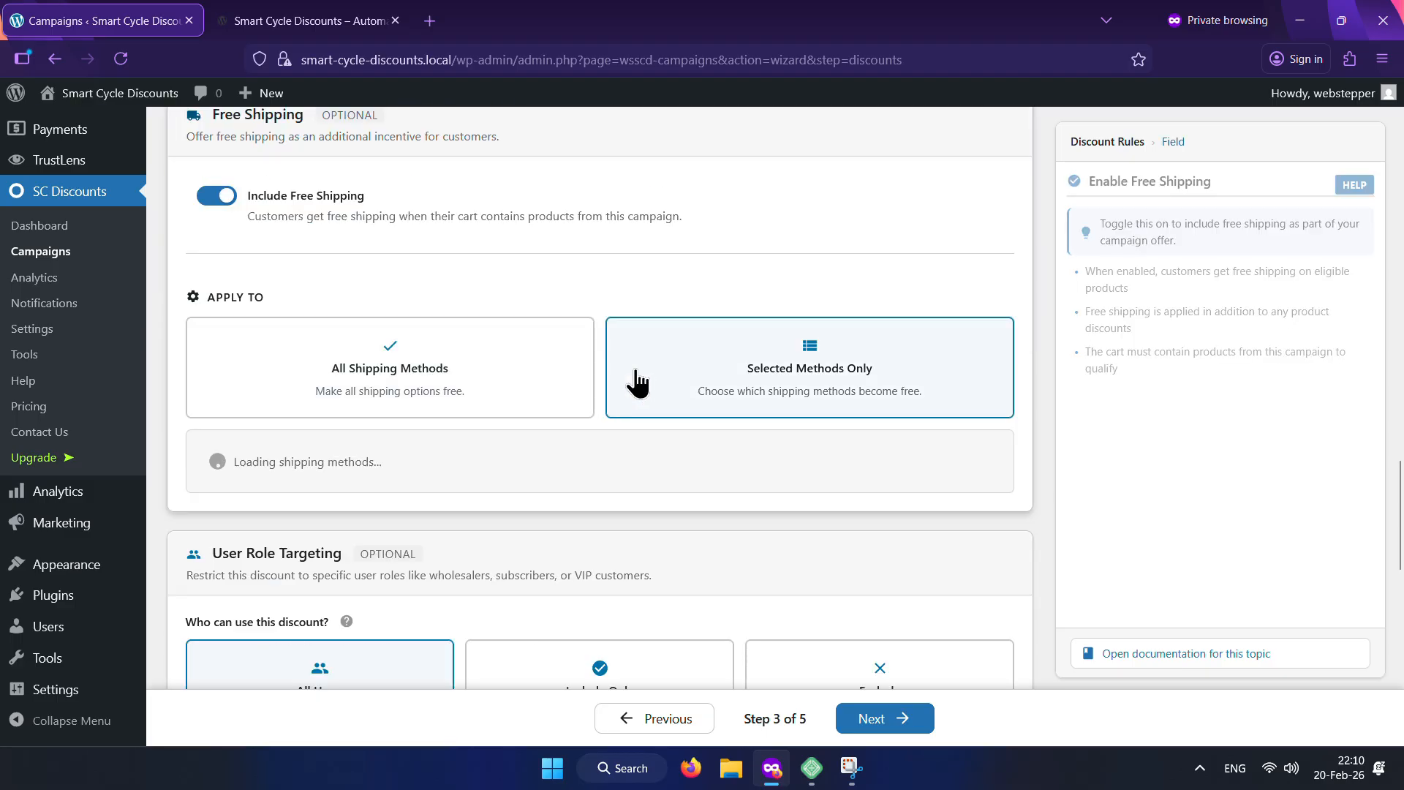
click(458, 380)
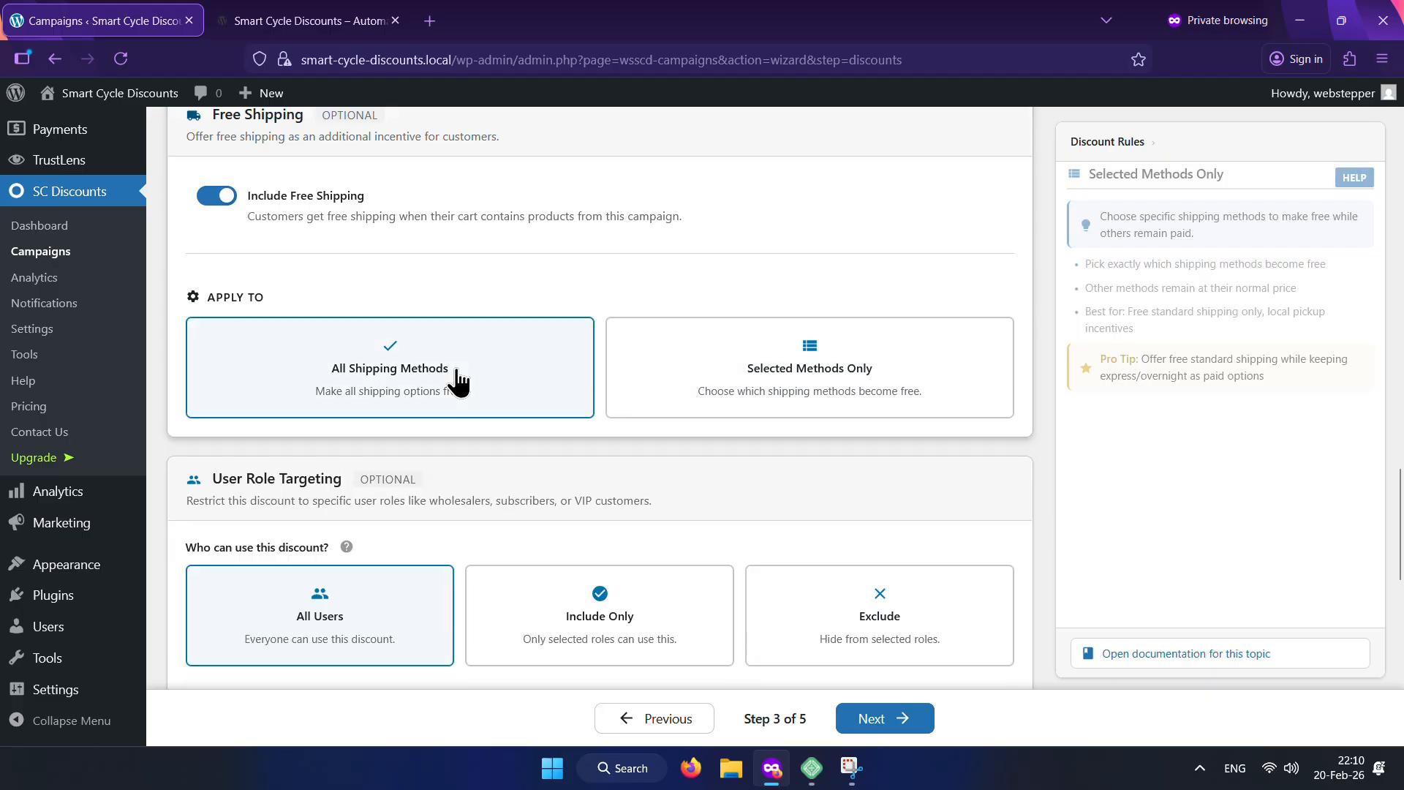
click(222, 202)
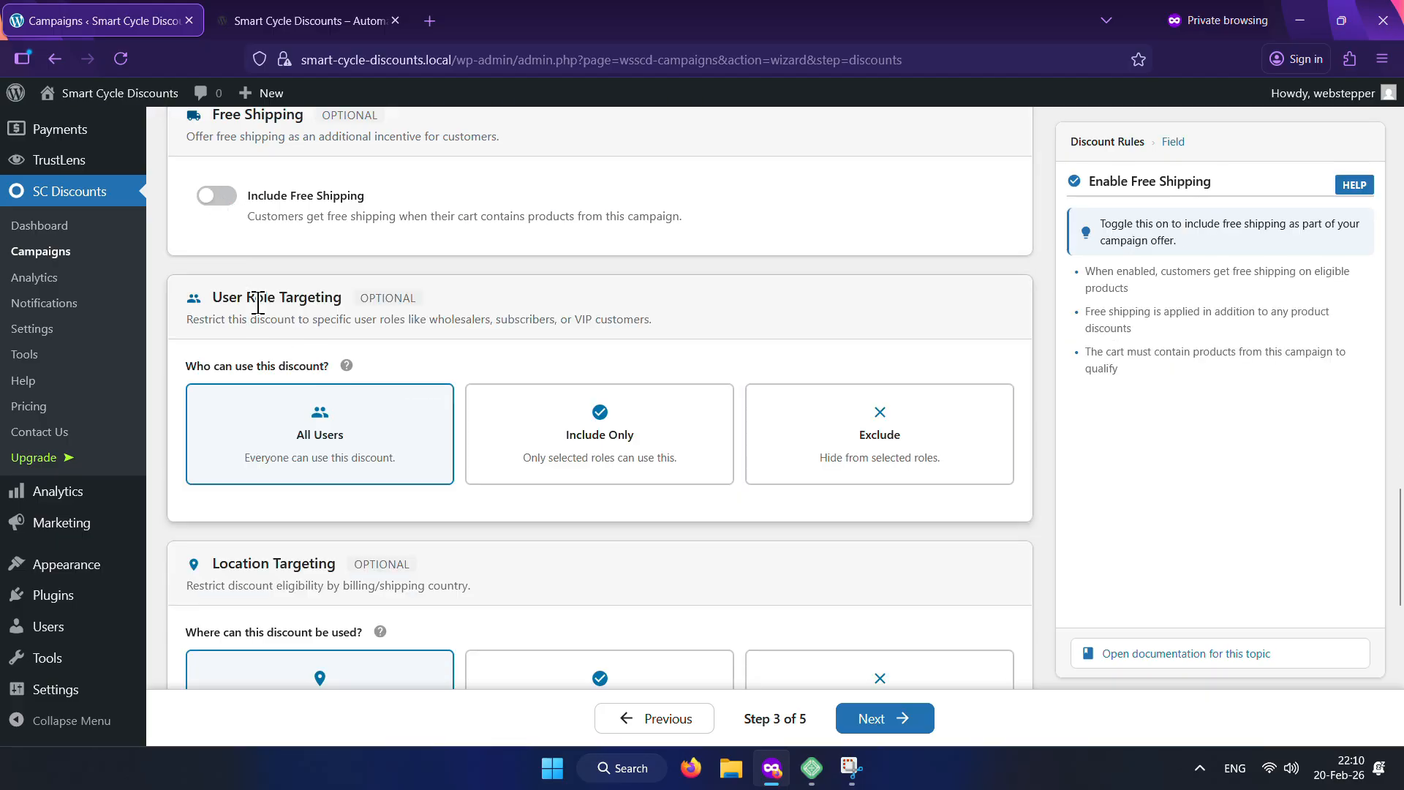
Step: Try the Include Only and Exclude modes of User Role Targeting and include the Administrator, Editor and Author roles
click(548, 461)
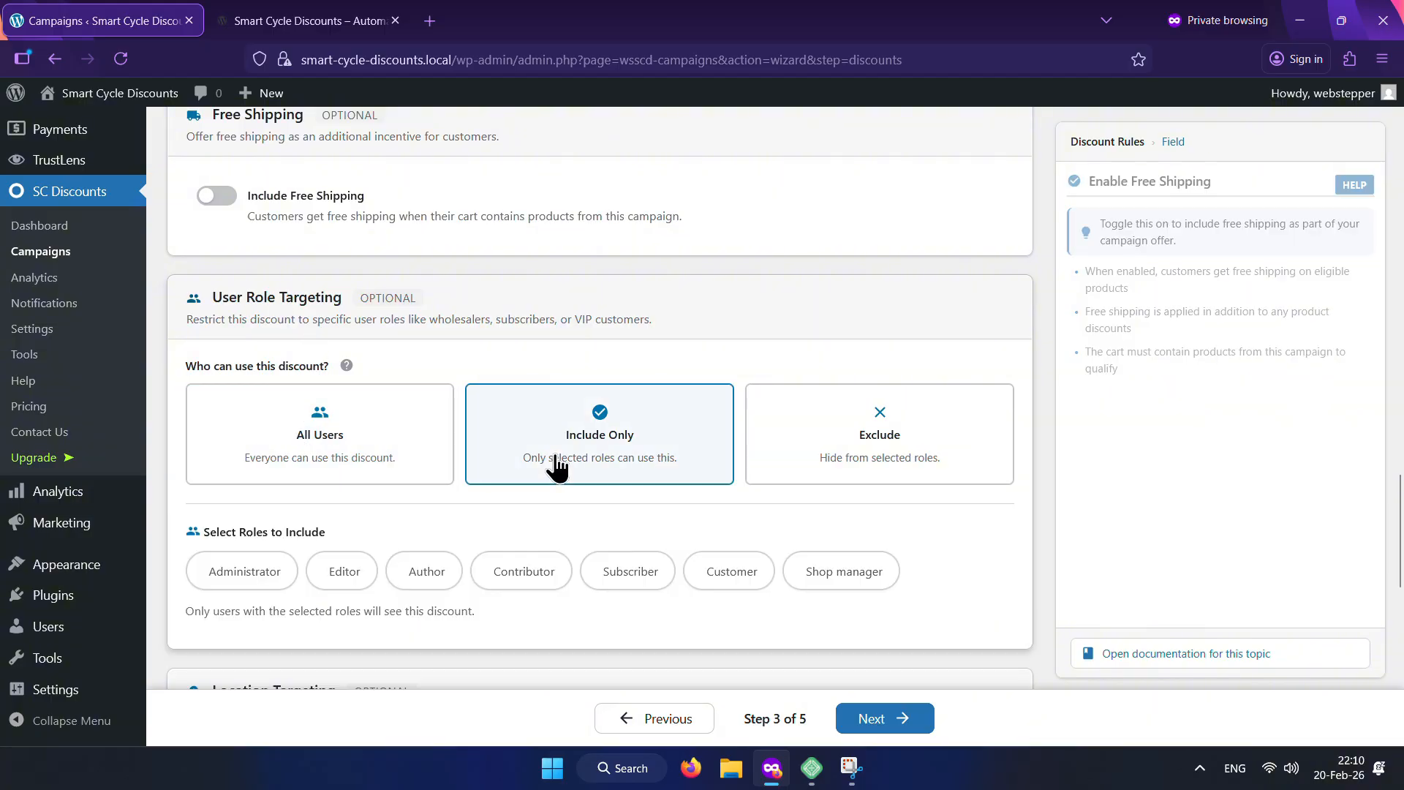
click(812, 459)
click(685, 464)
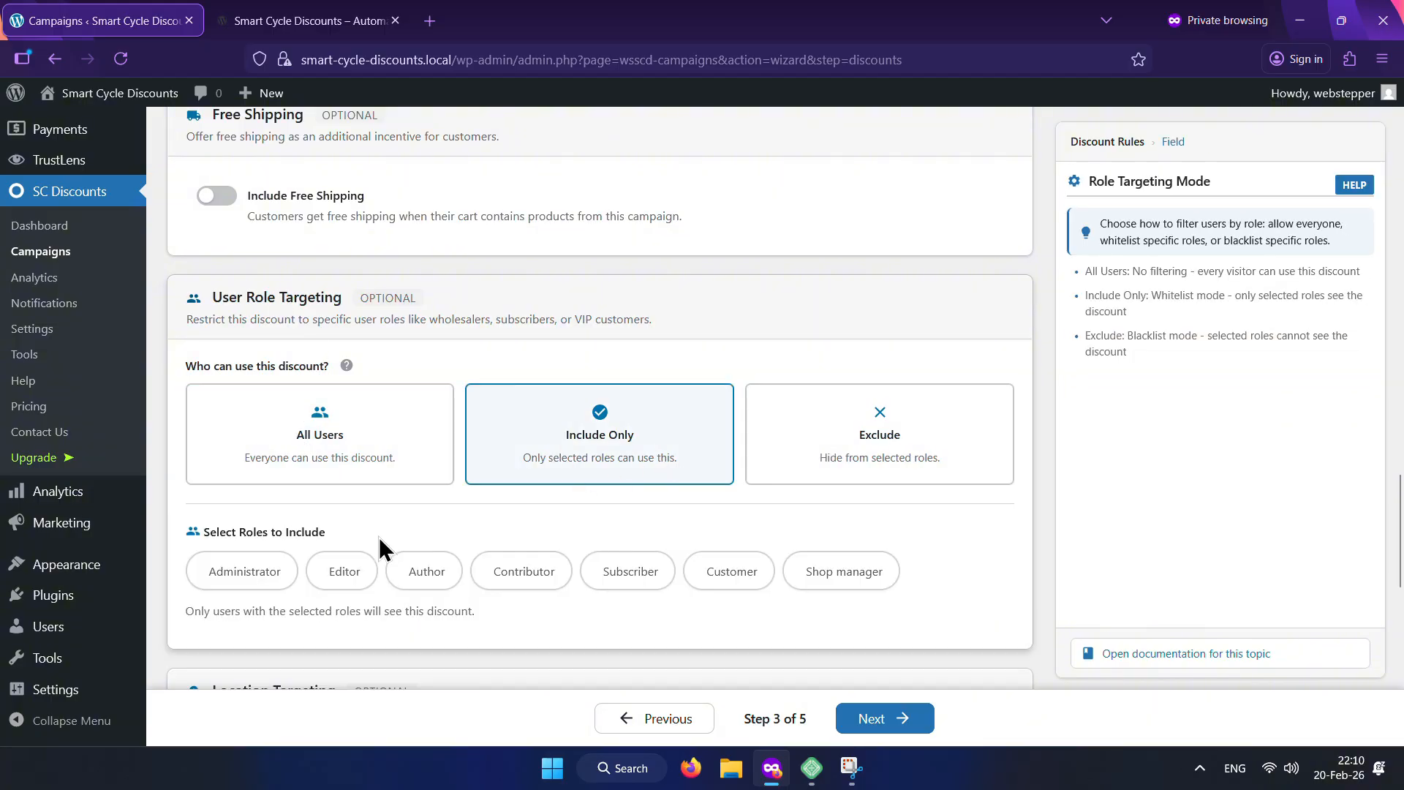
click(245, 571)
click(358, 571)
click(424, 574)
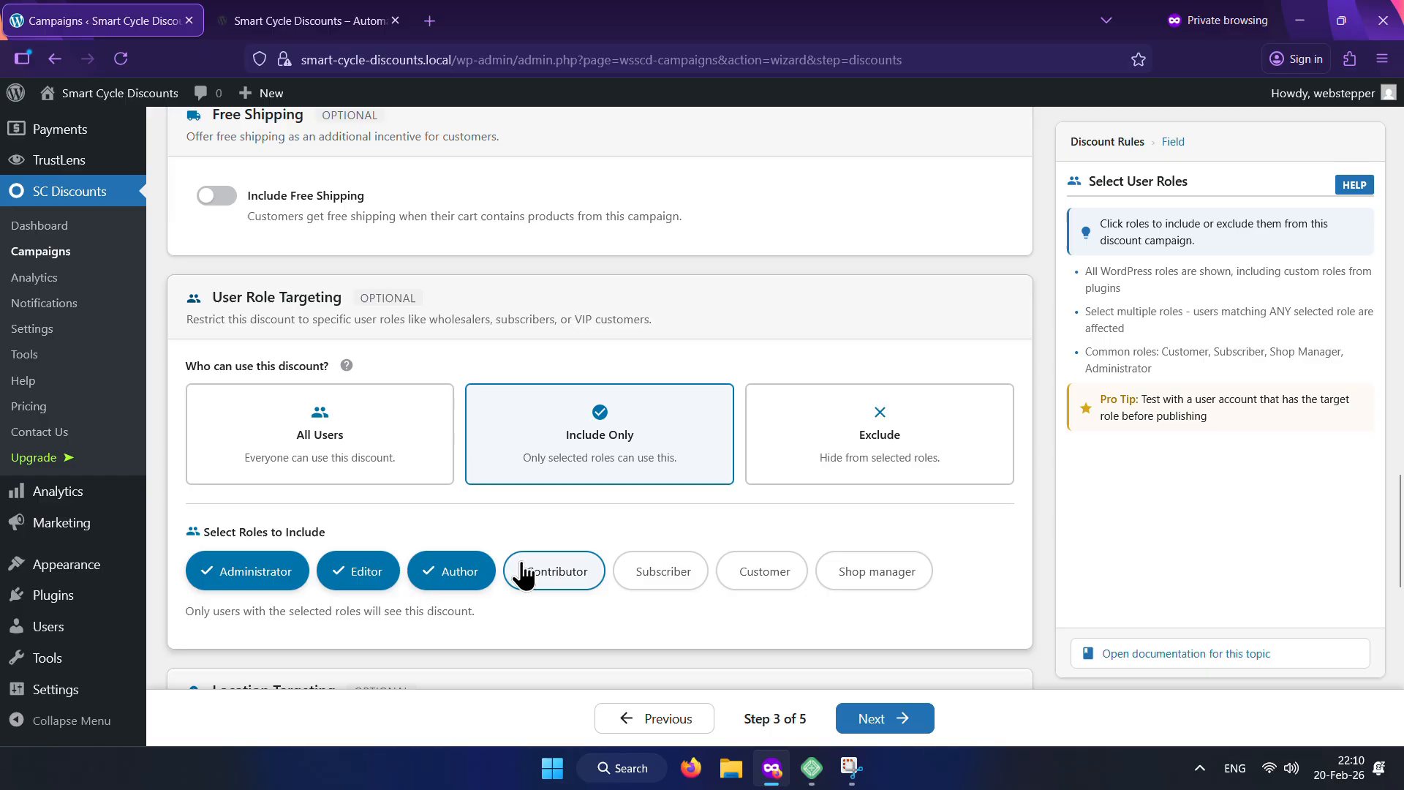
Step: Compare the Exclude and Include Only modes again, deselect the Author, Editor and Administrator roles and restore All Users
click(821, 464)
click(702, 468)
click(451, 571)
click(364, 571)
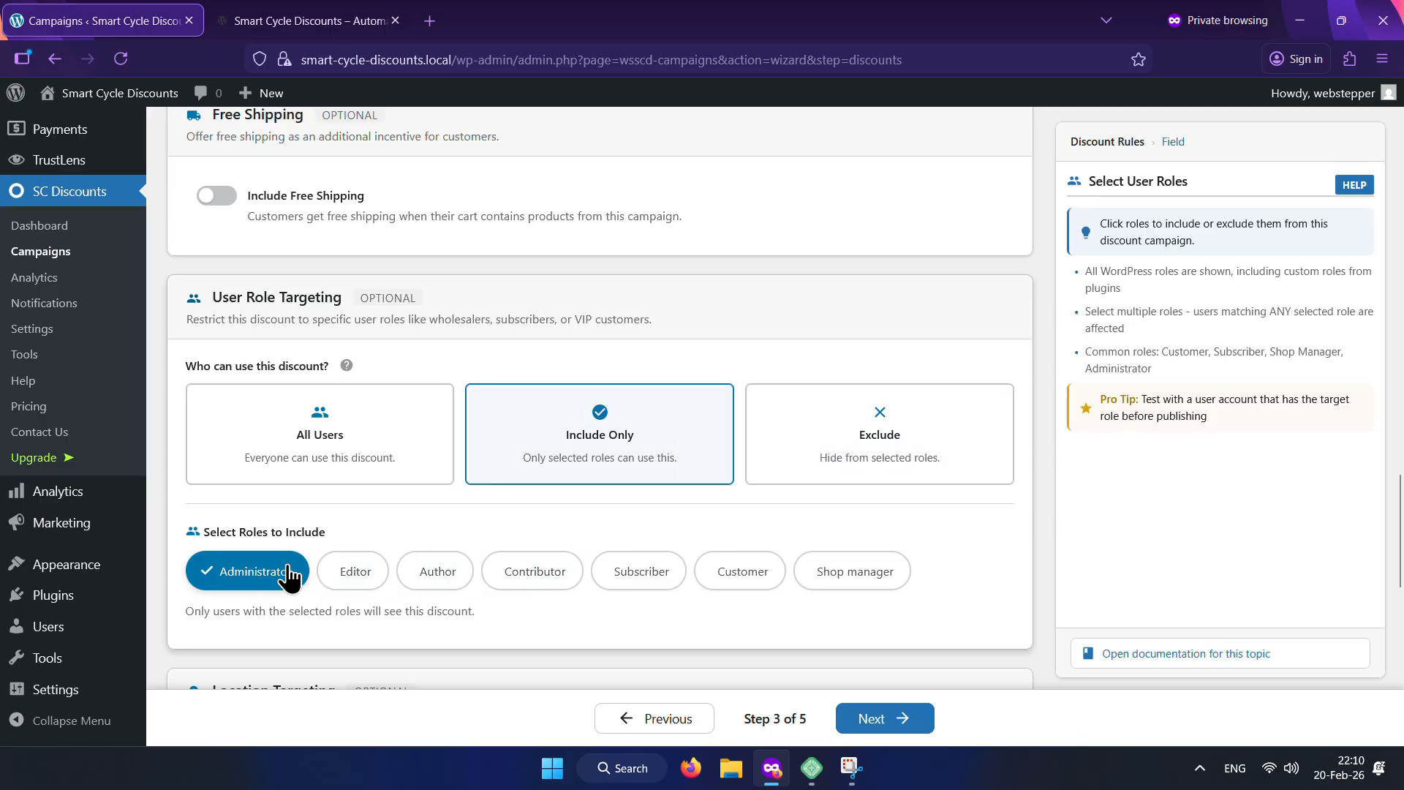
click(248, 571)
click(424, 468)
Step: Try Include Countries in Location Targeting, check the country matching source options and add United States (US)
scroll(424, 474, down, 3)
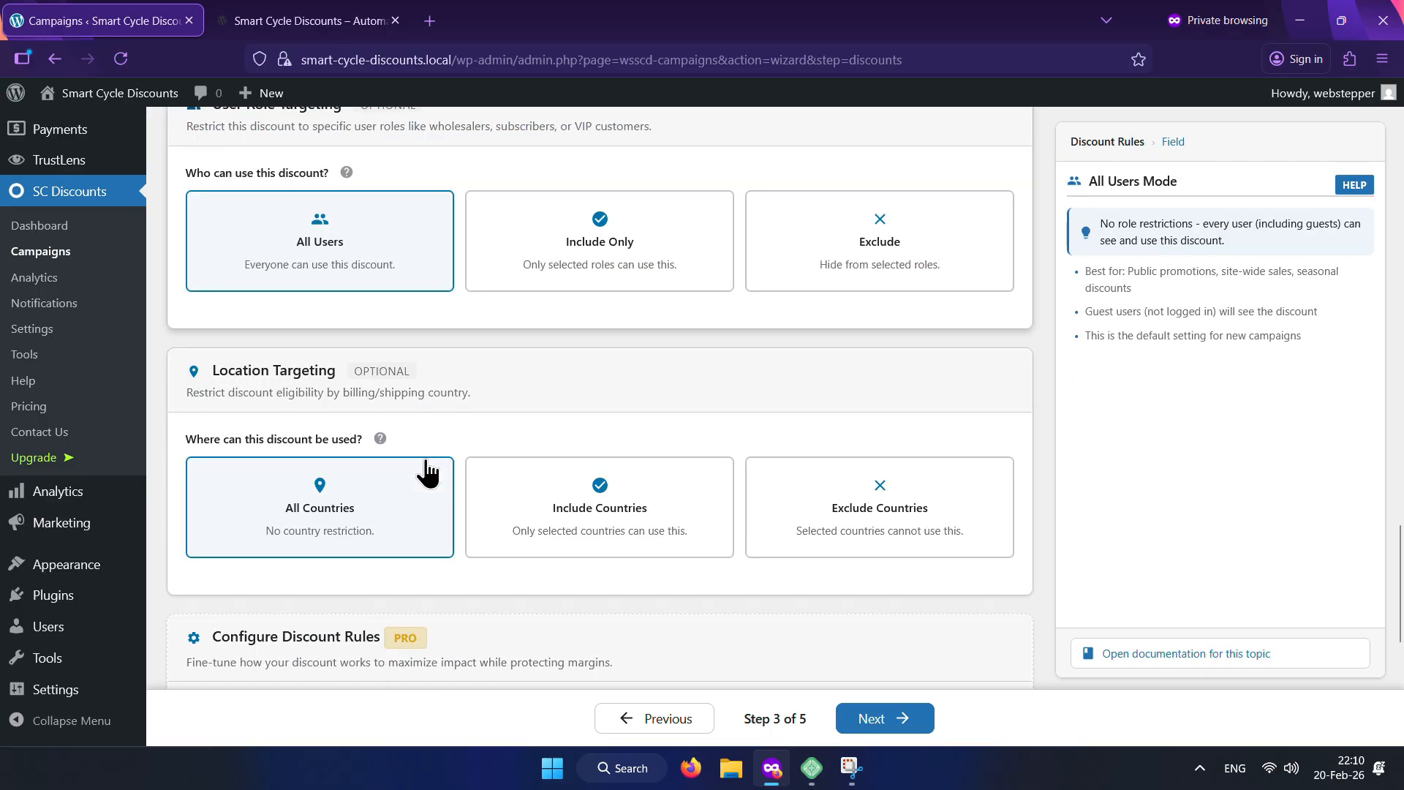
click(508, 519)
scroll(507, 512, down, 3)
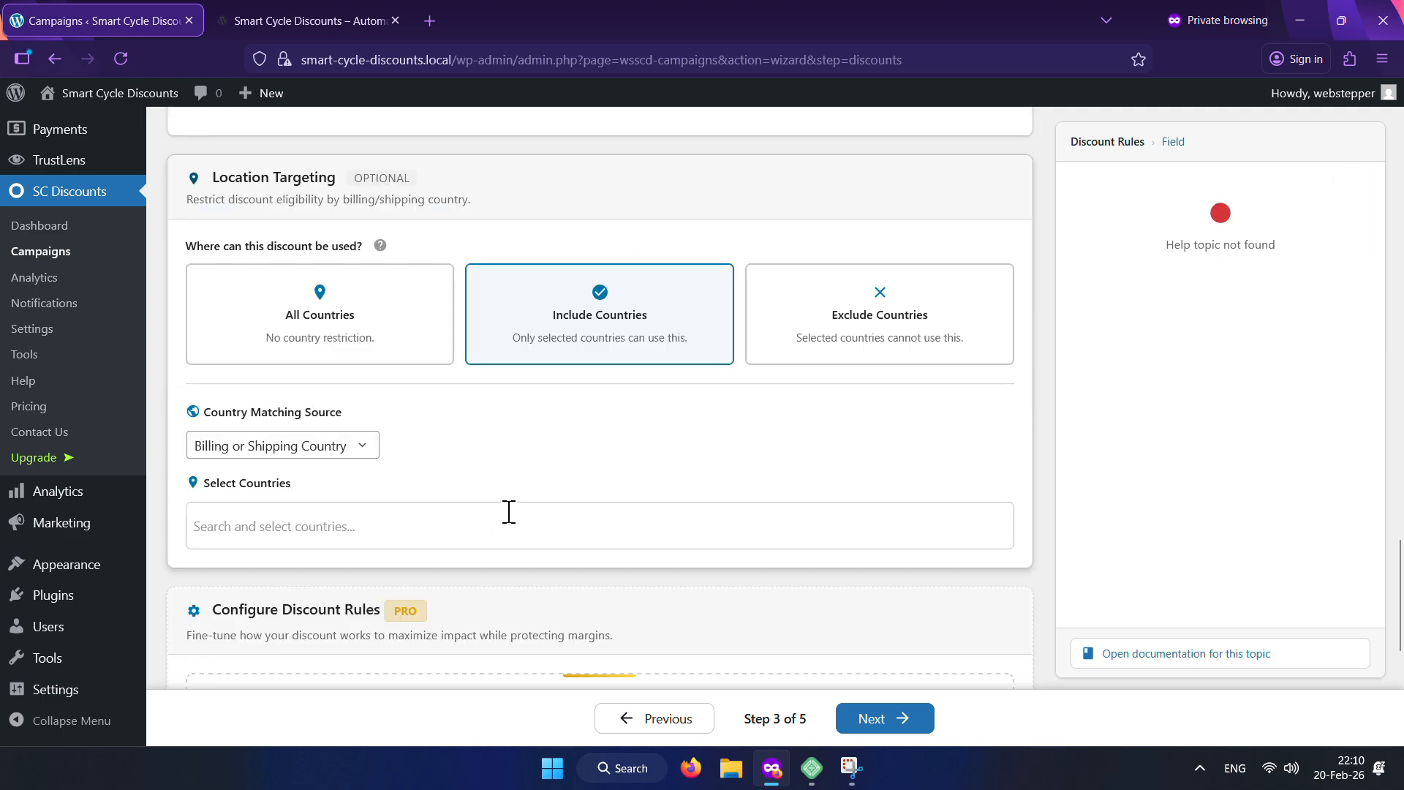
click(340, 447)
click(462, 471)
click(426, 525)
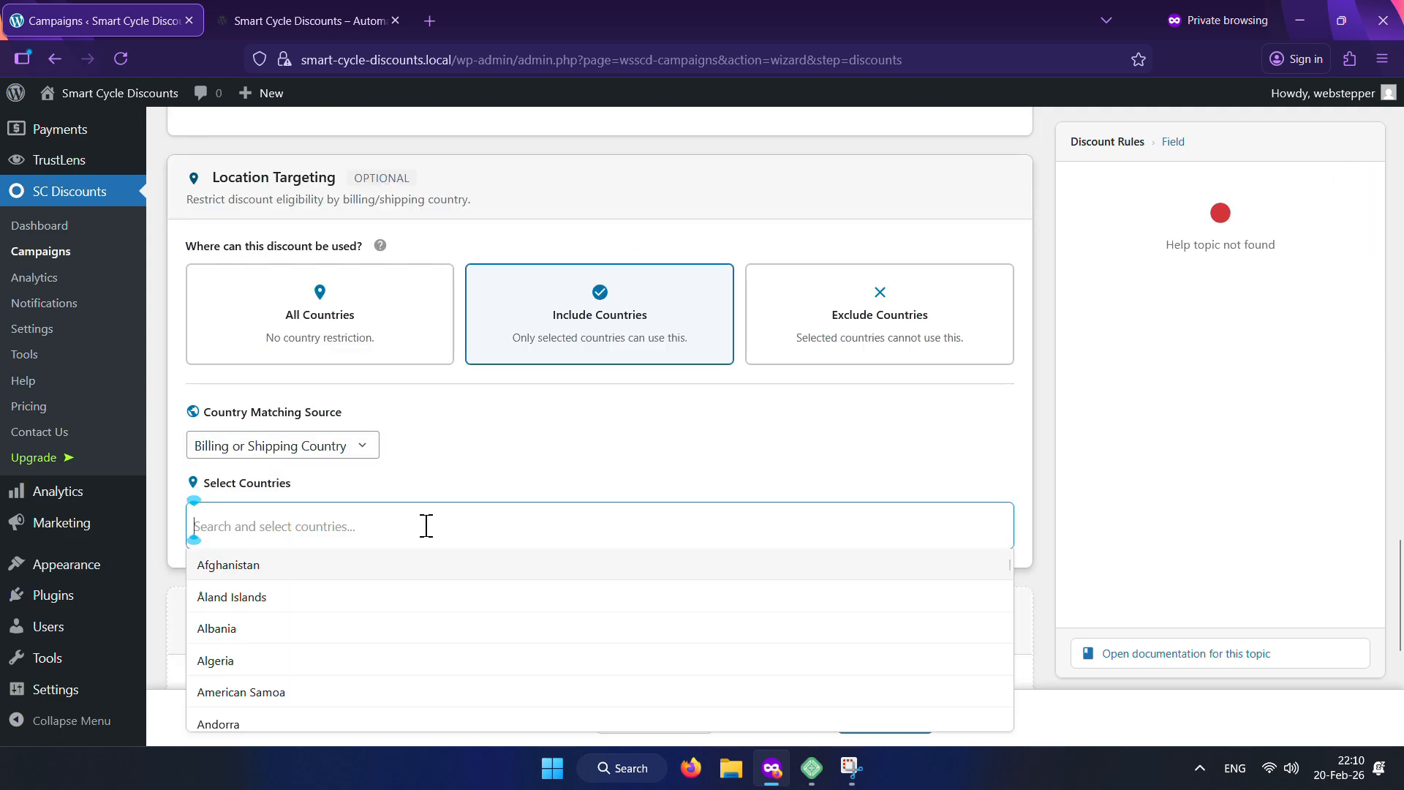
scroll(427, 486, down, 4)
scroll(421, 410, down, 2)
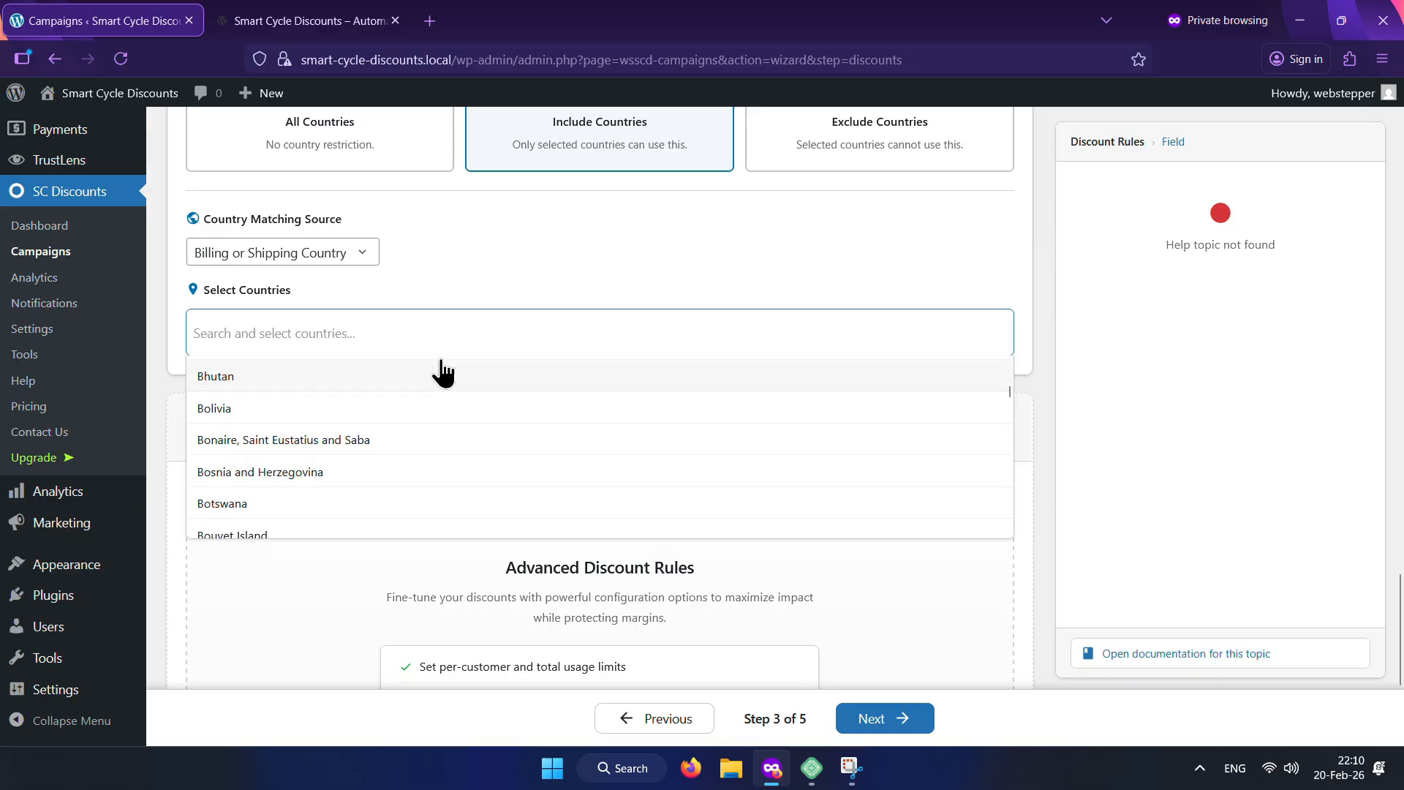
text(united)
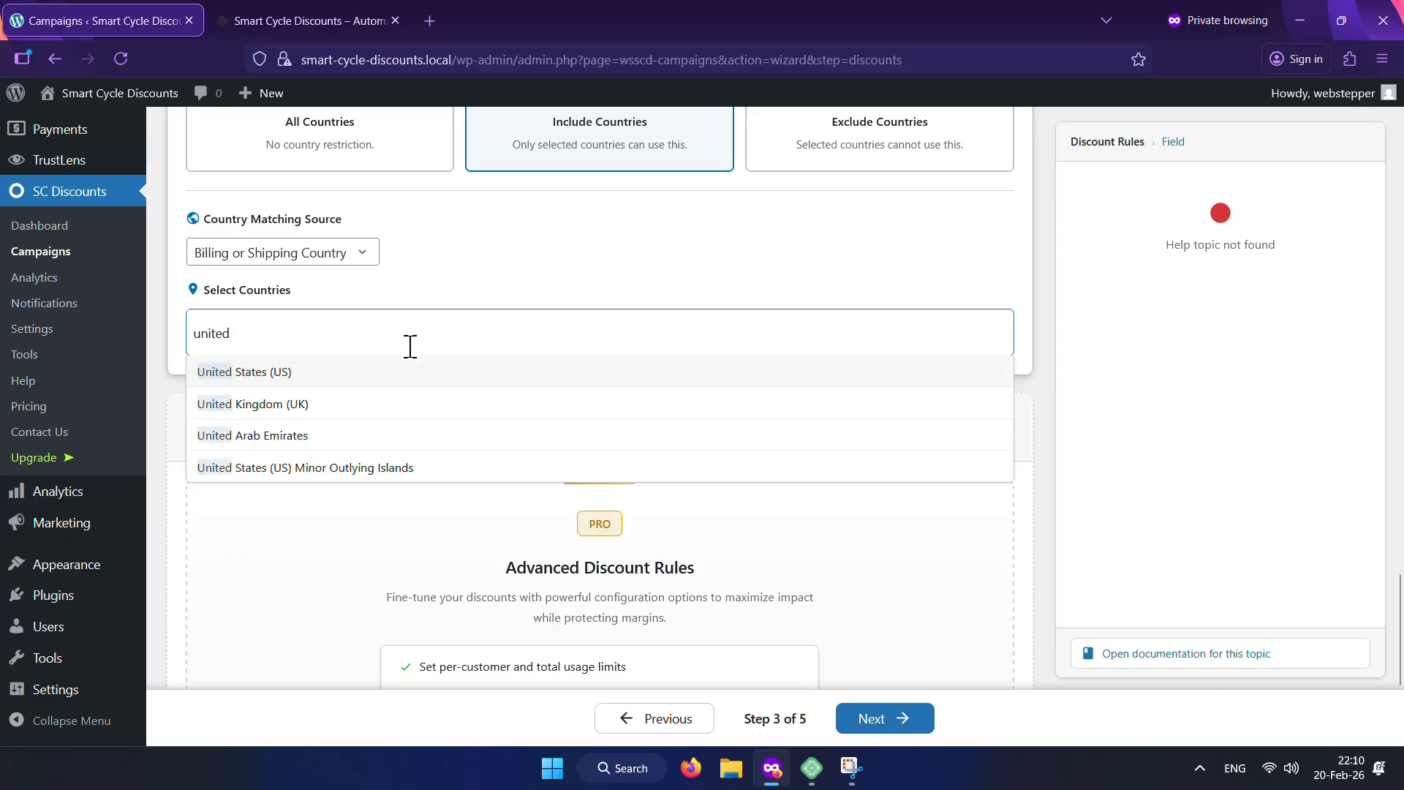
click(392, 376)
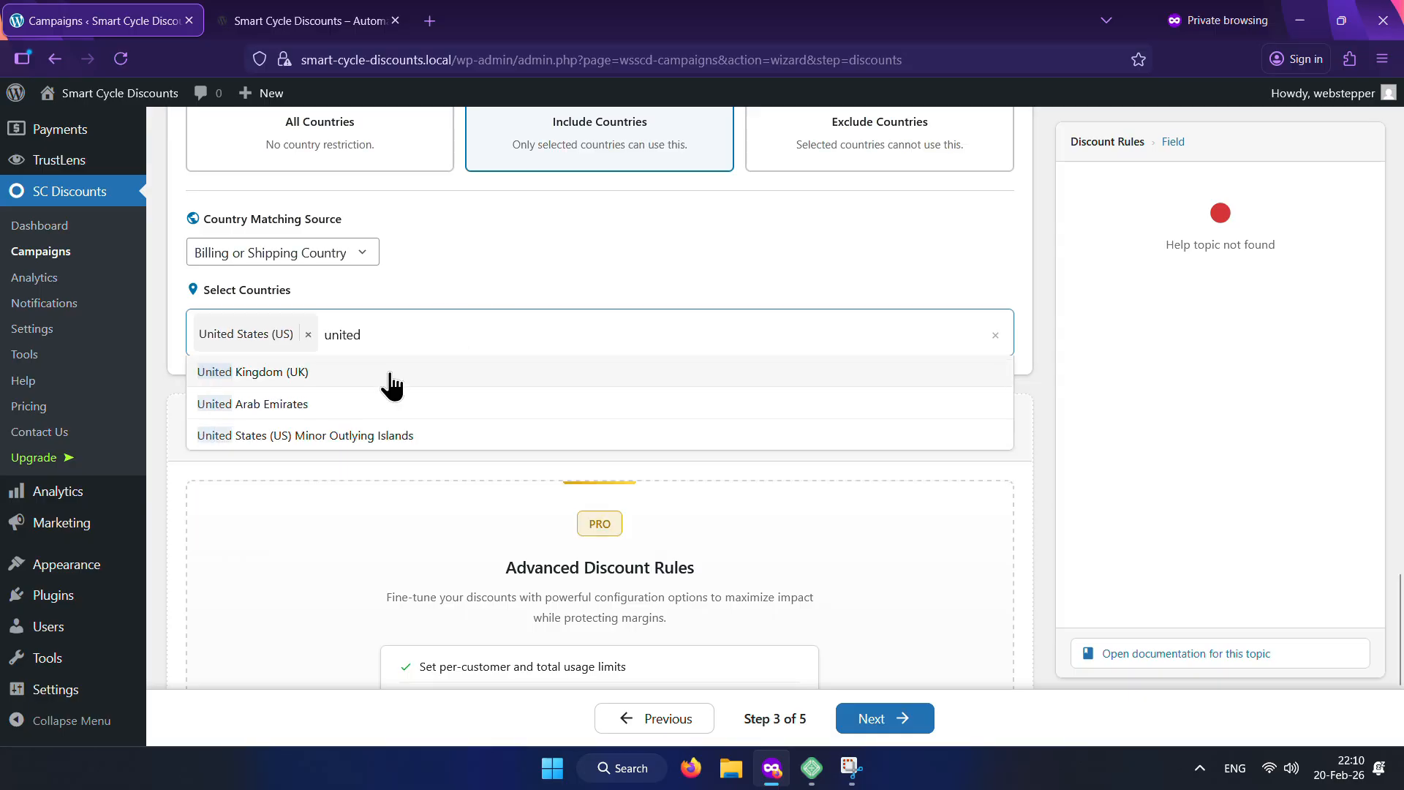
Step: Try the Exclude Countries and Include Countries modes and set Location Targeting back to All Countries
click(476, 297)
scroll(628, 322, up, 3)
click(786, 342)
click(665, 325)
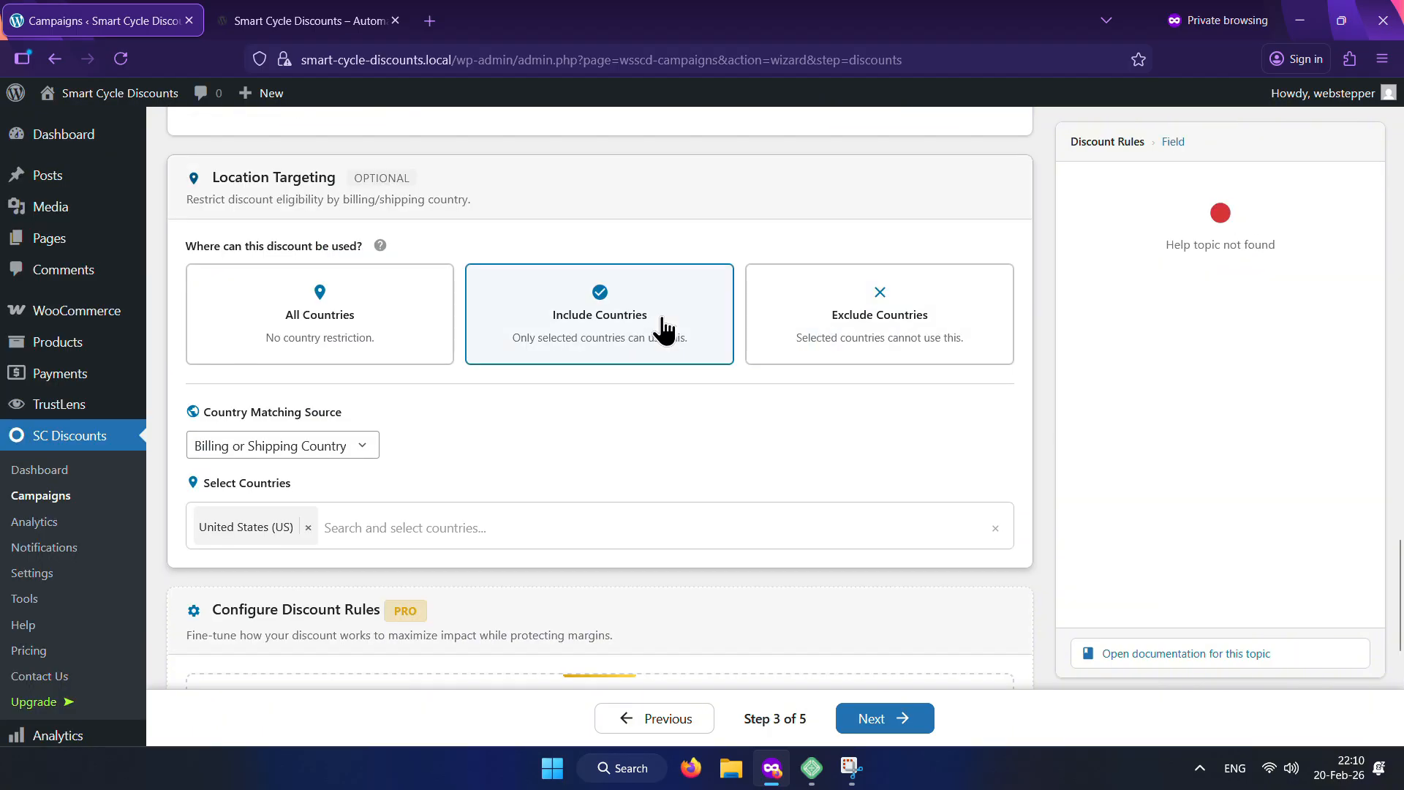
click(361, 325)
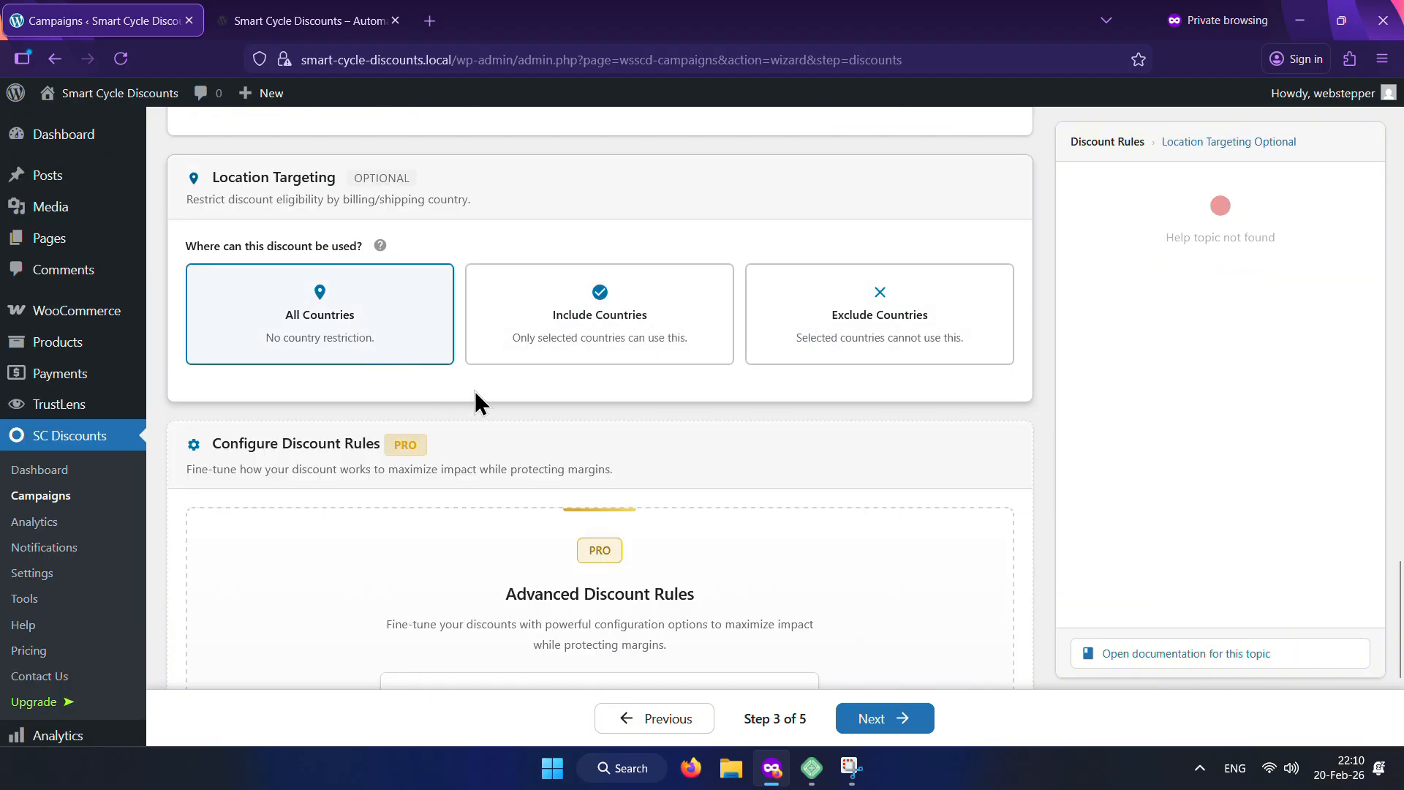
Step: Continue past the advanced discount rules to the Schedule step and choose the 1 day Flash Sale duration
scroll(475, 390, down, 4)
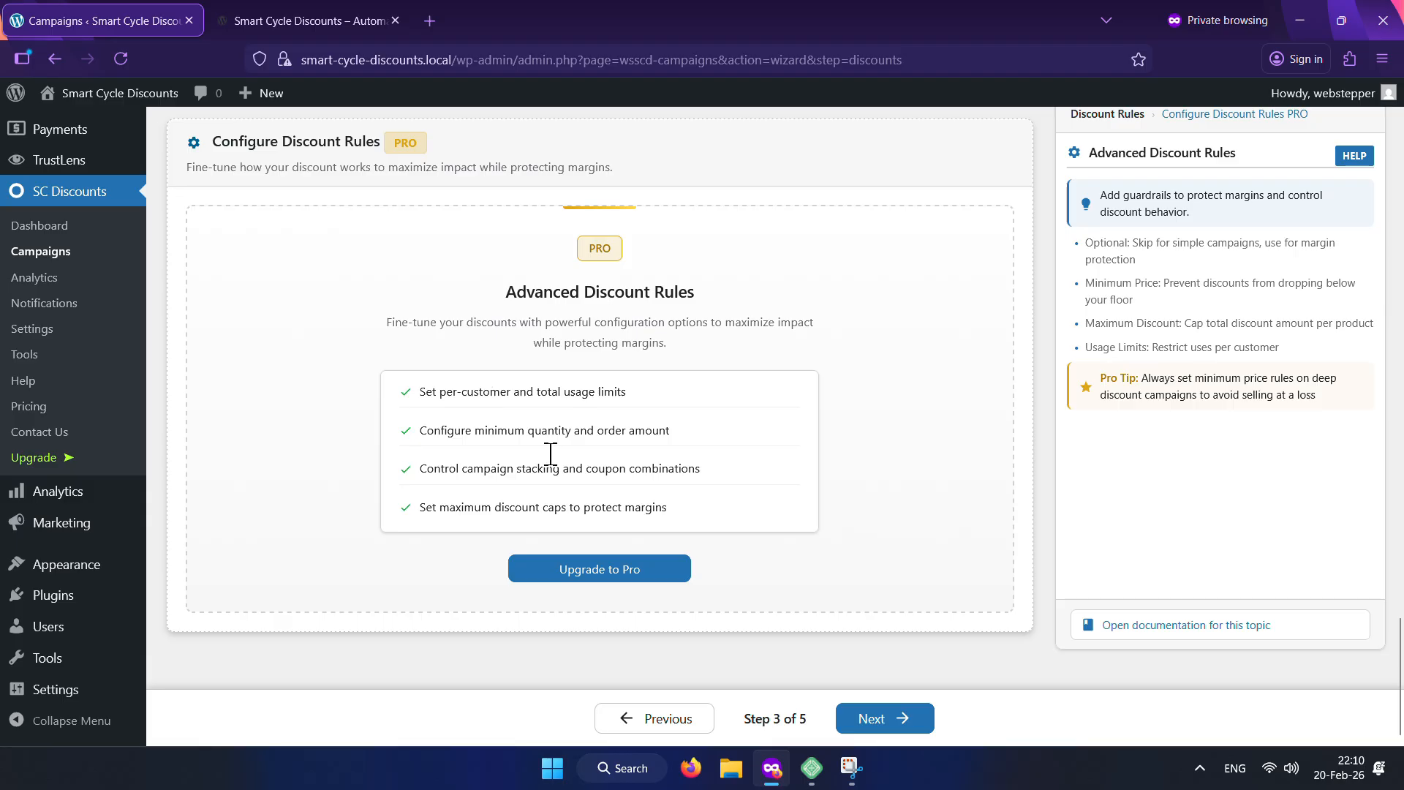
click(872, 718)
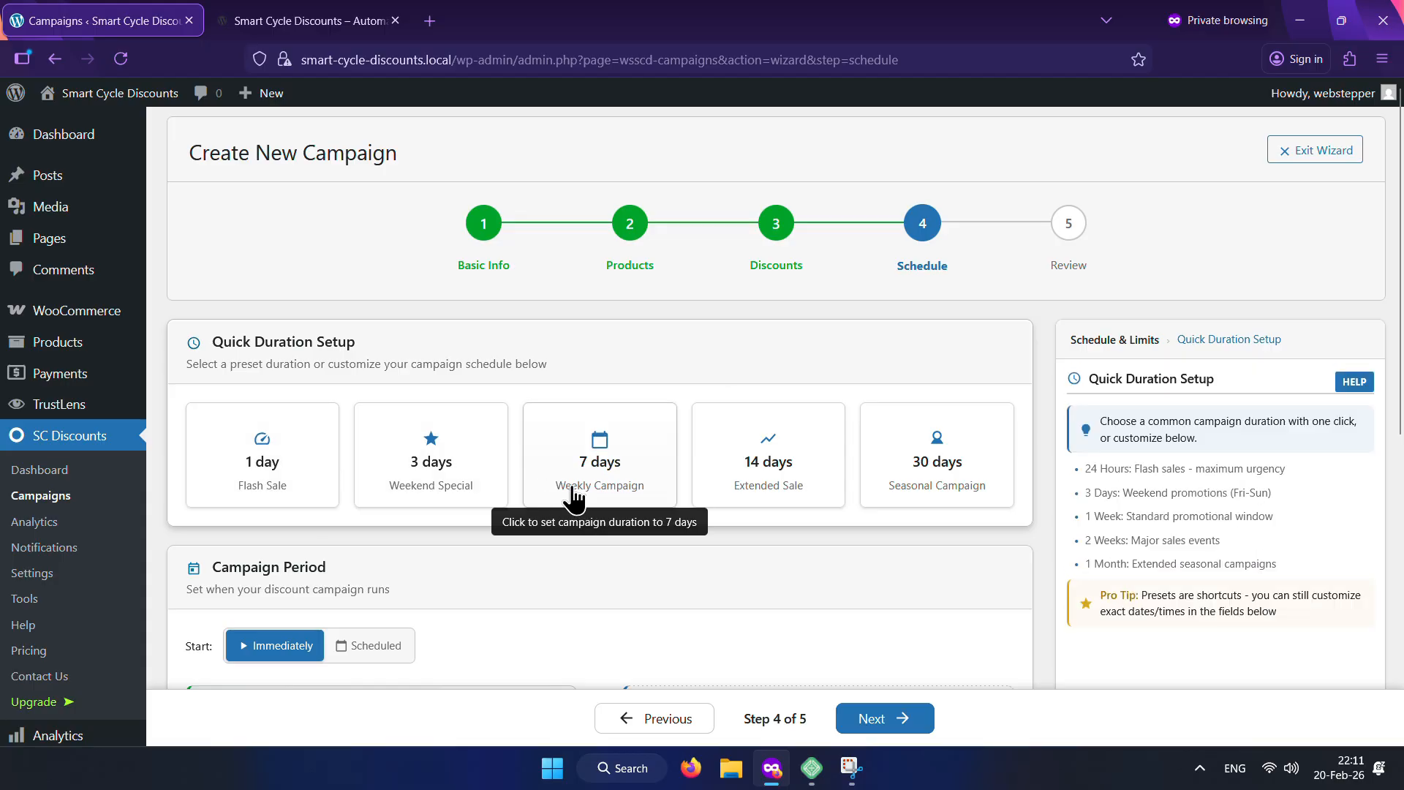
click(307, 483)
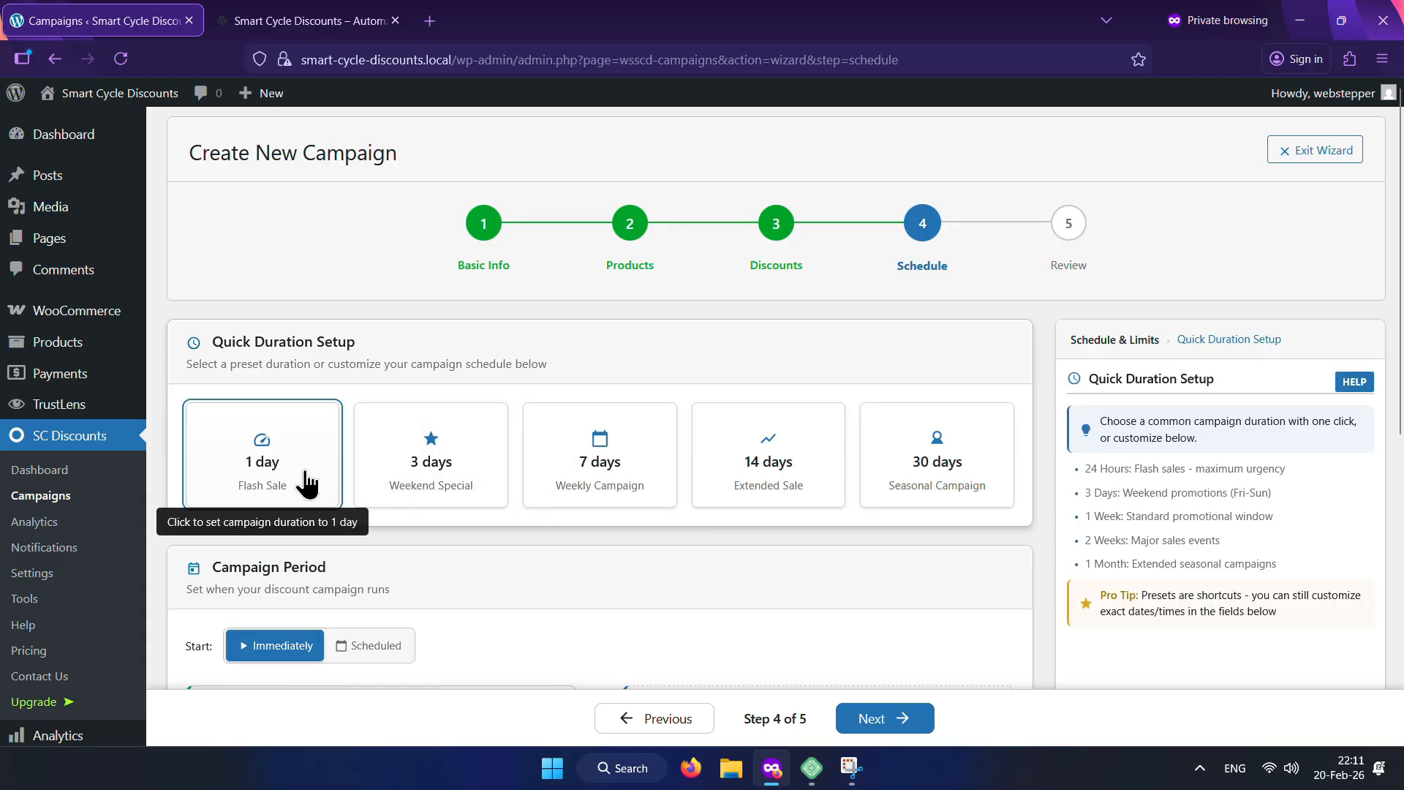
Step: Try a scheduled campaign start on 2026-02-20 at 10:15 PM in the Campaign Period section
scroll(307, 483, down, 6)
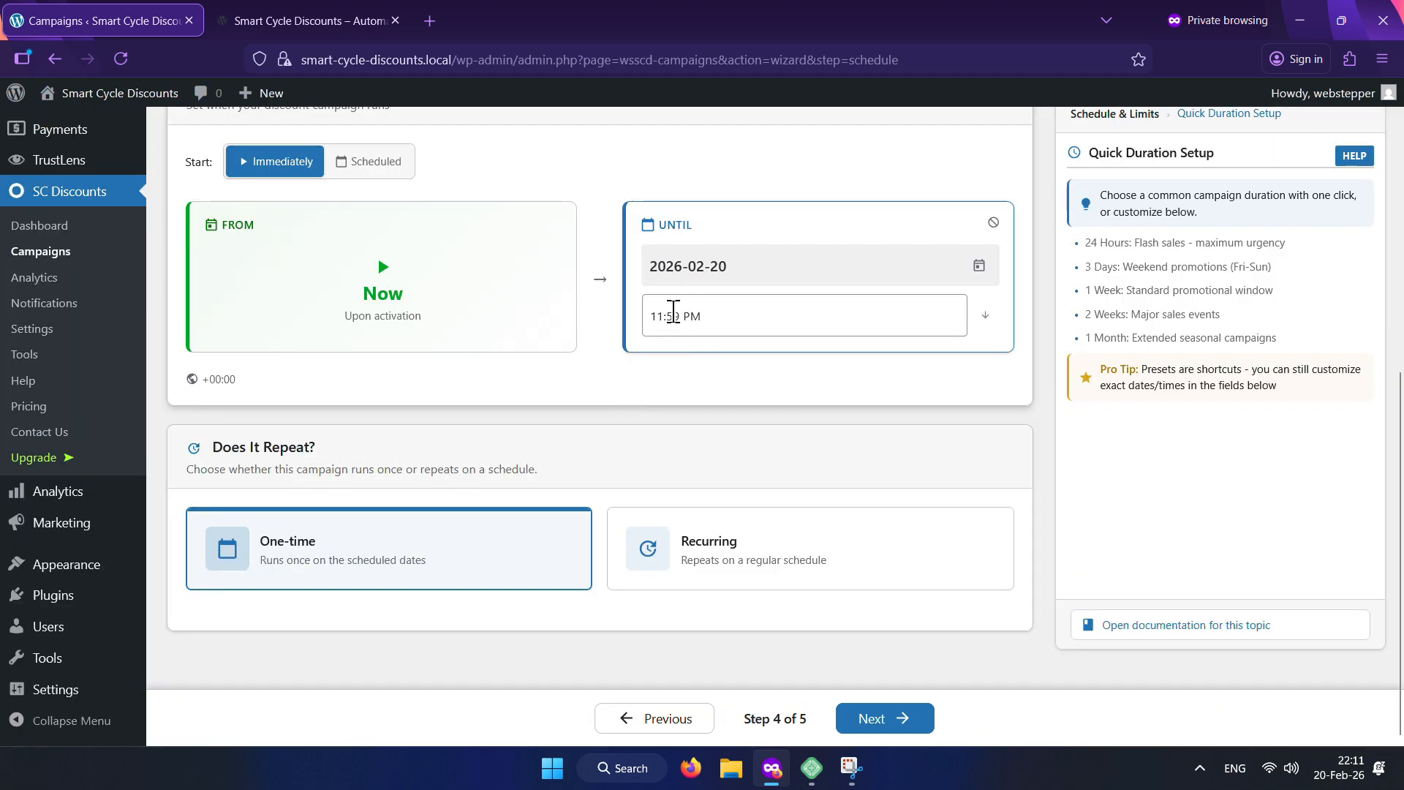
click(359, 169)
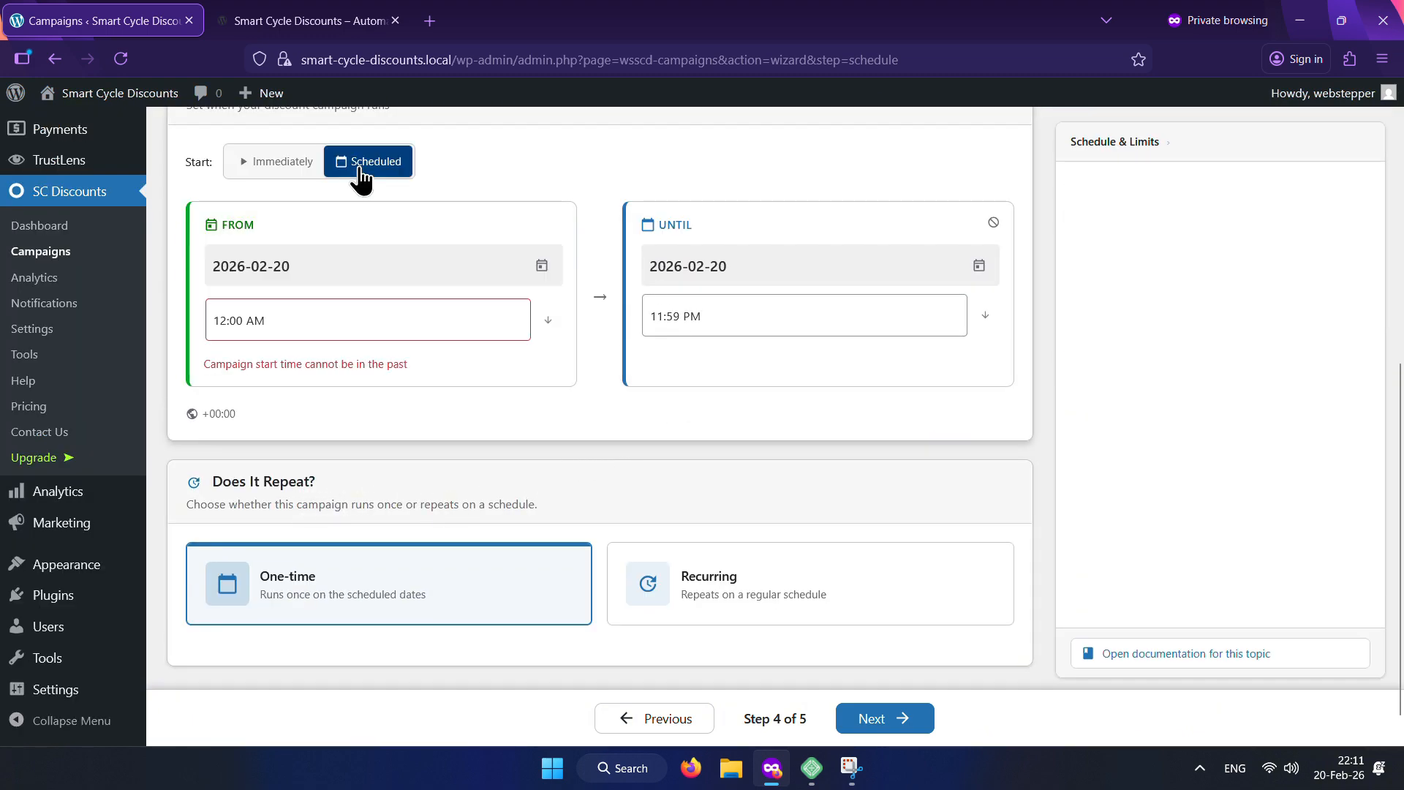
click(305, 309)
click(299, 363)
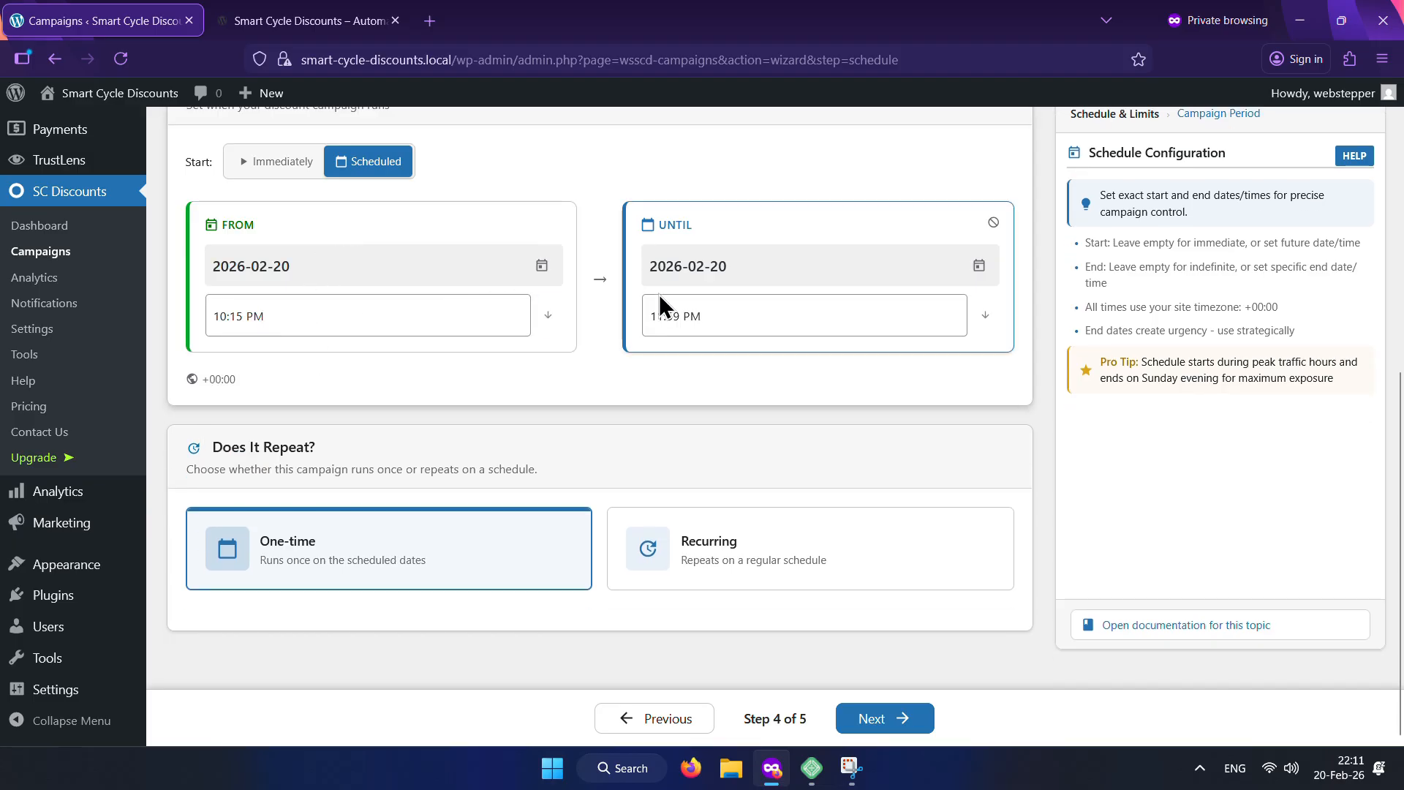
Step: Set the campaign's end date to 2026-02-21 and switch its start back to Immediately
click(709, 276)
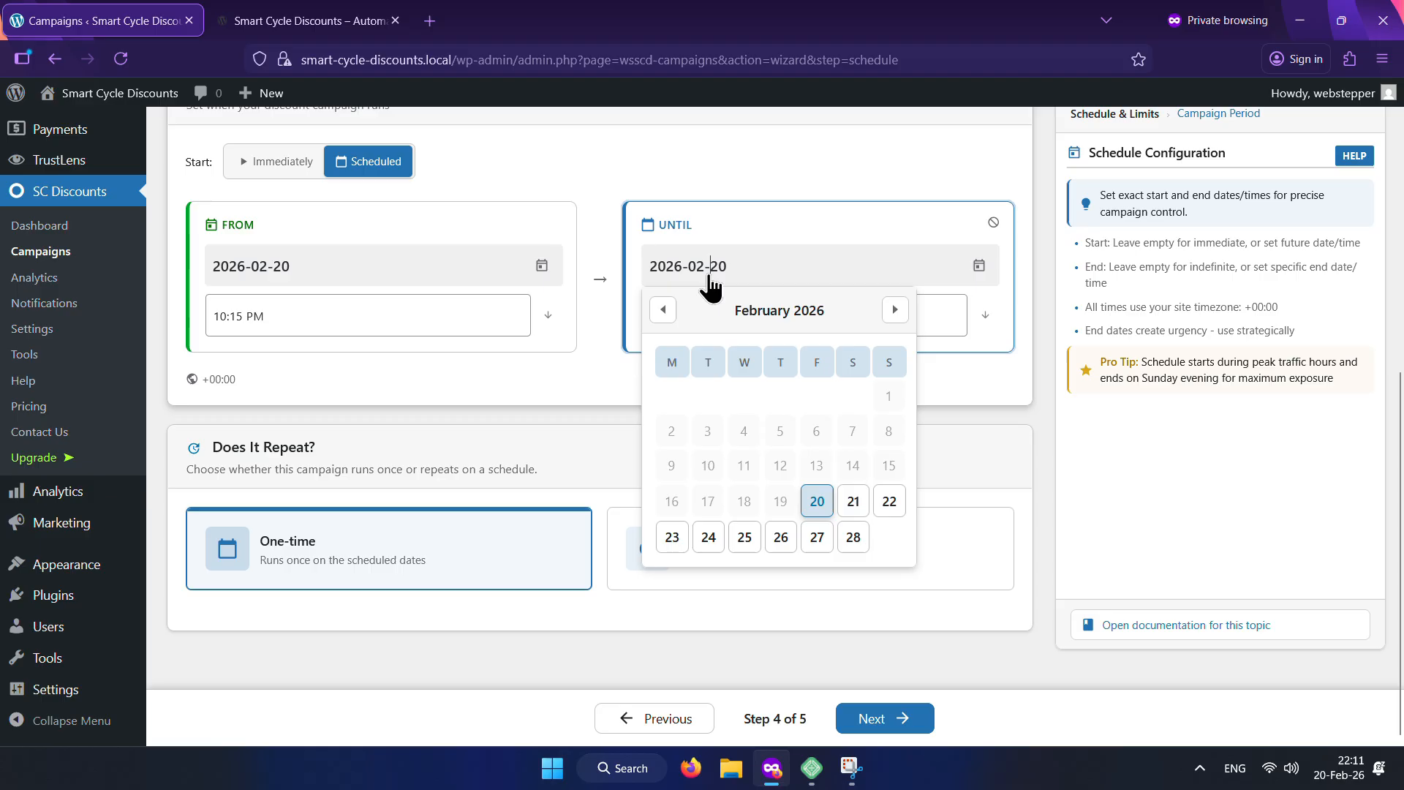
click(848, 503)
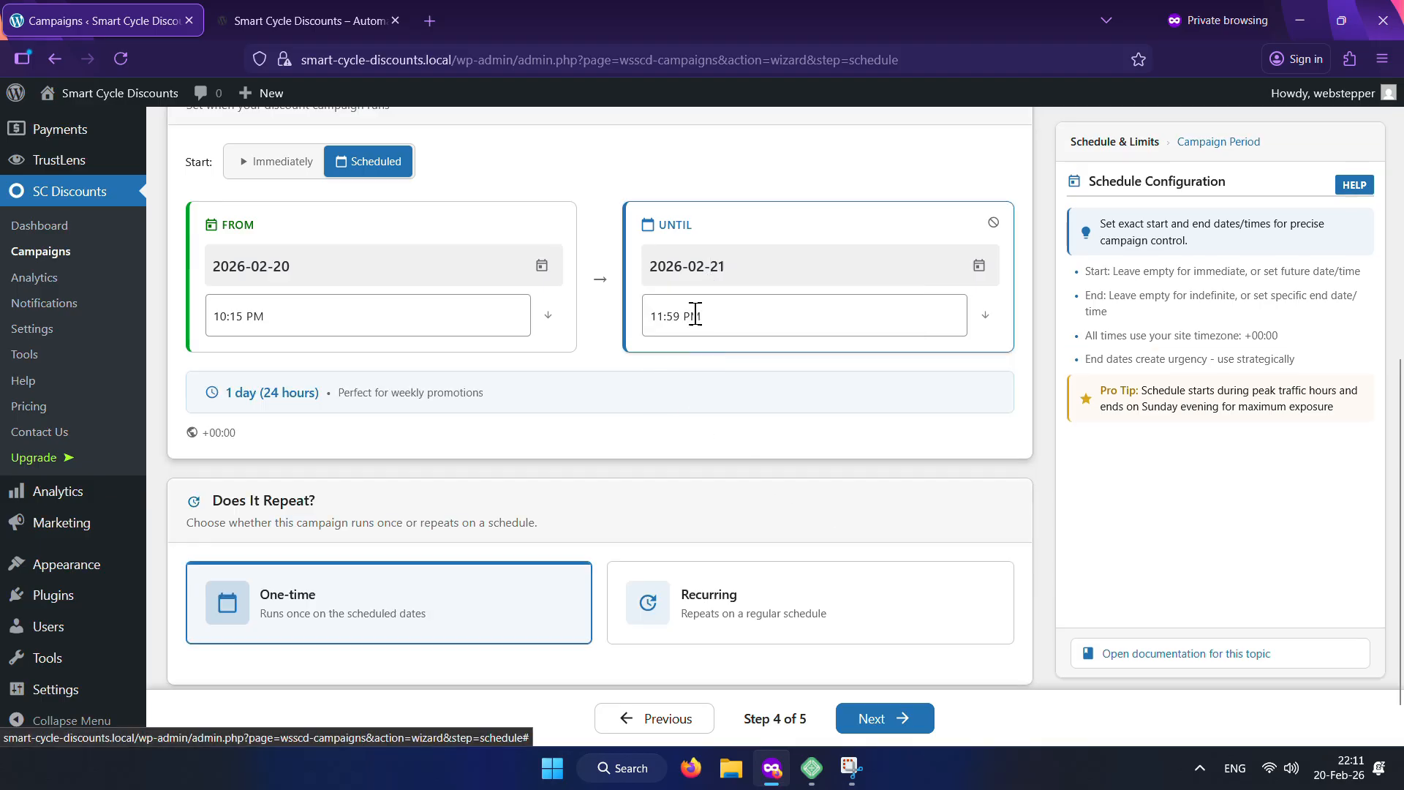
click(304, 182)
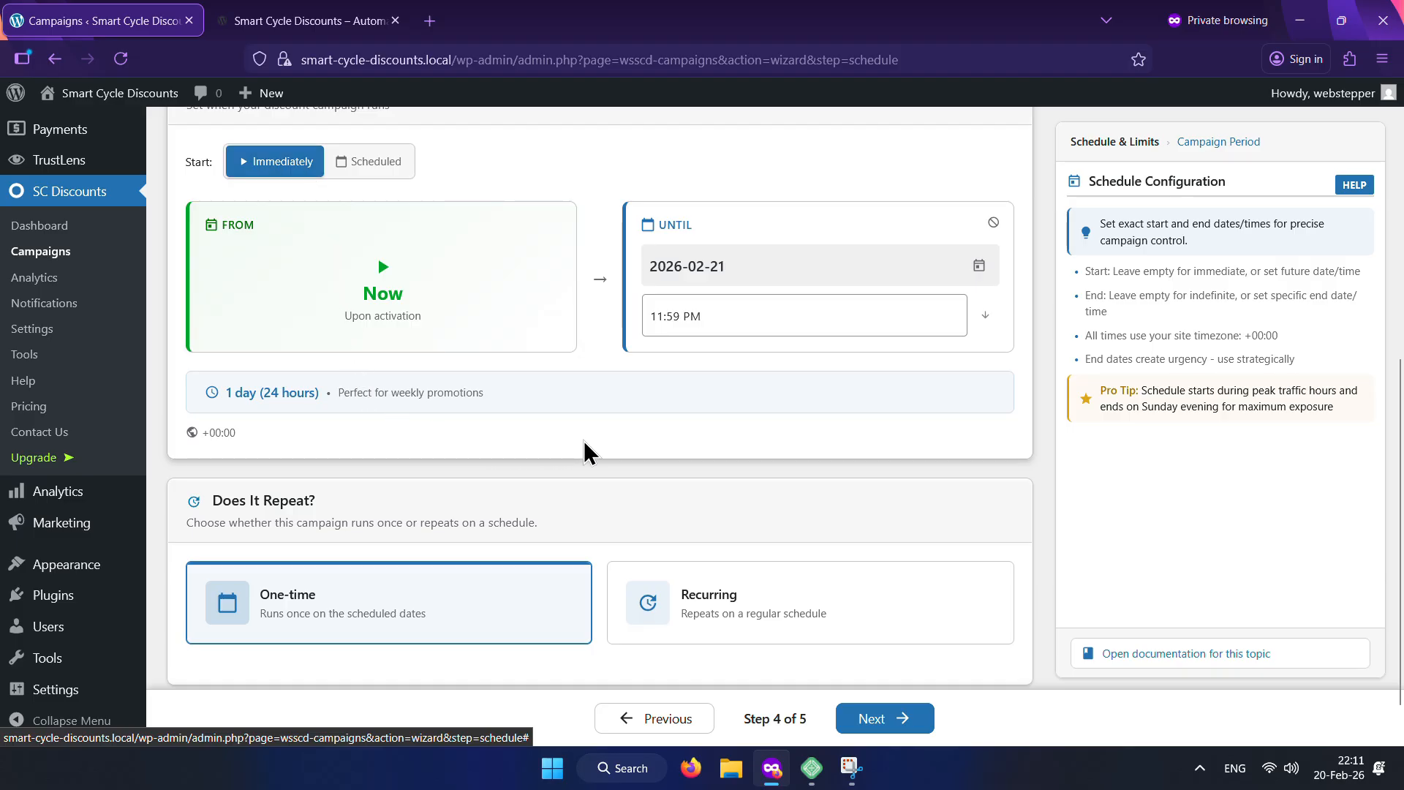
Step: Try making the campaign recurring with a repeat interval of every 3 days
scroll(597, 447, down, 1)
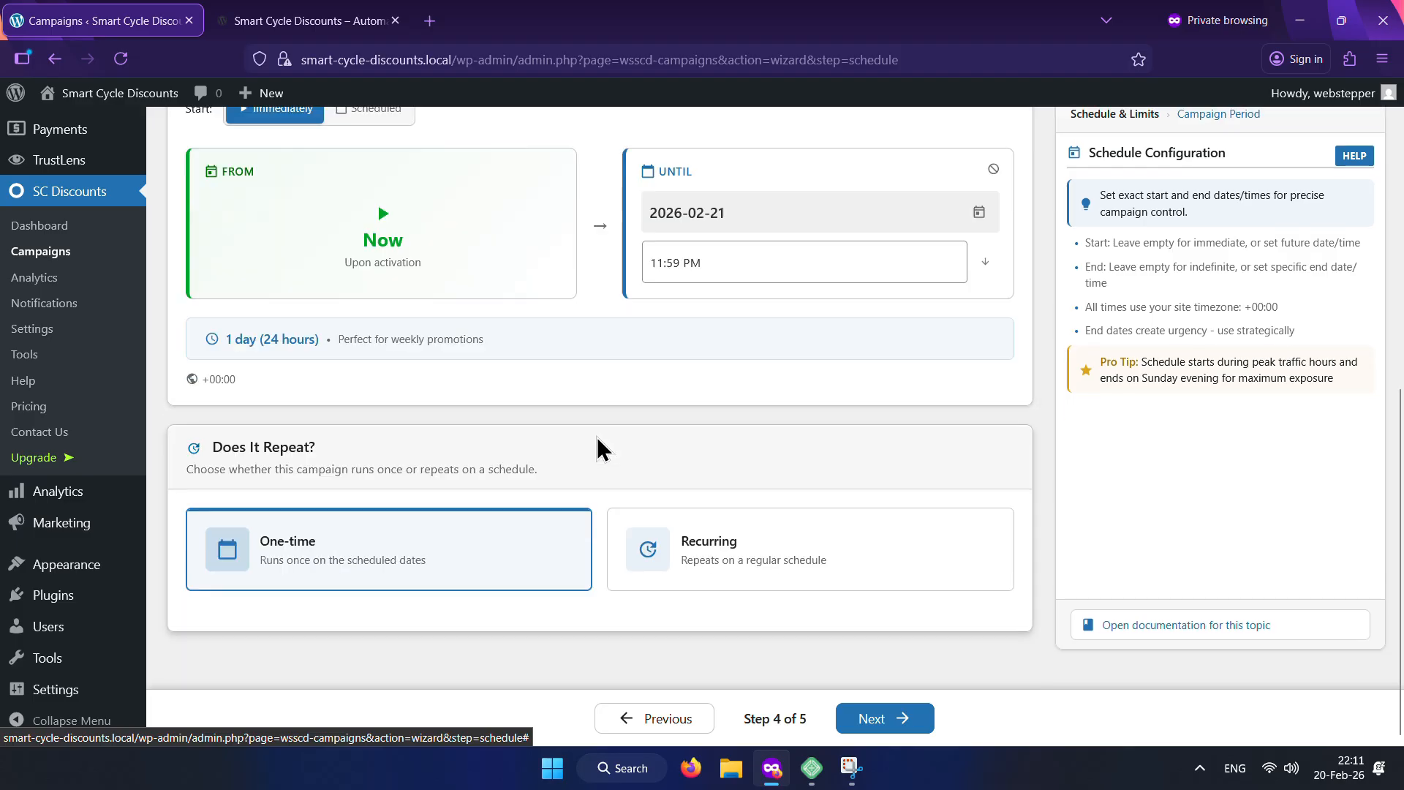
click(667, 567)
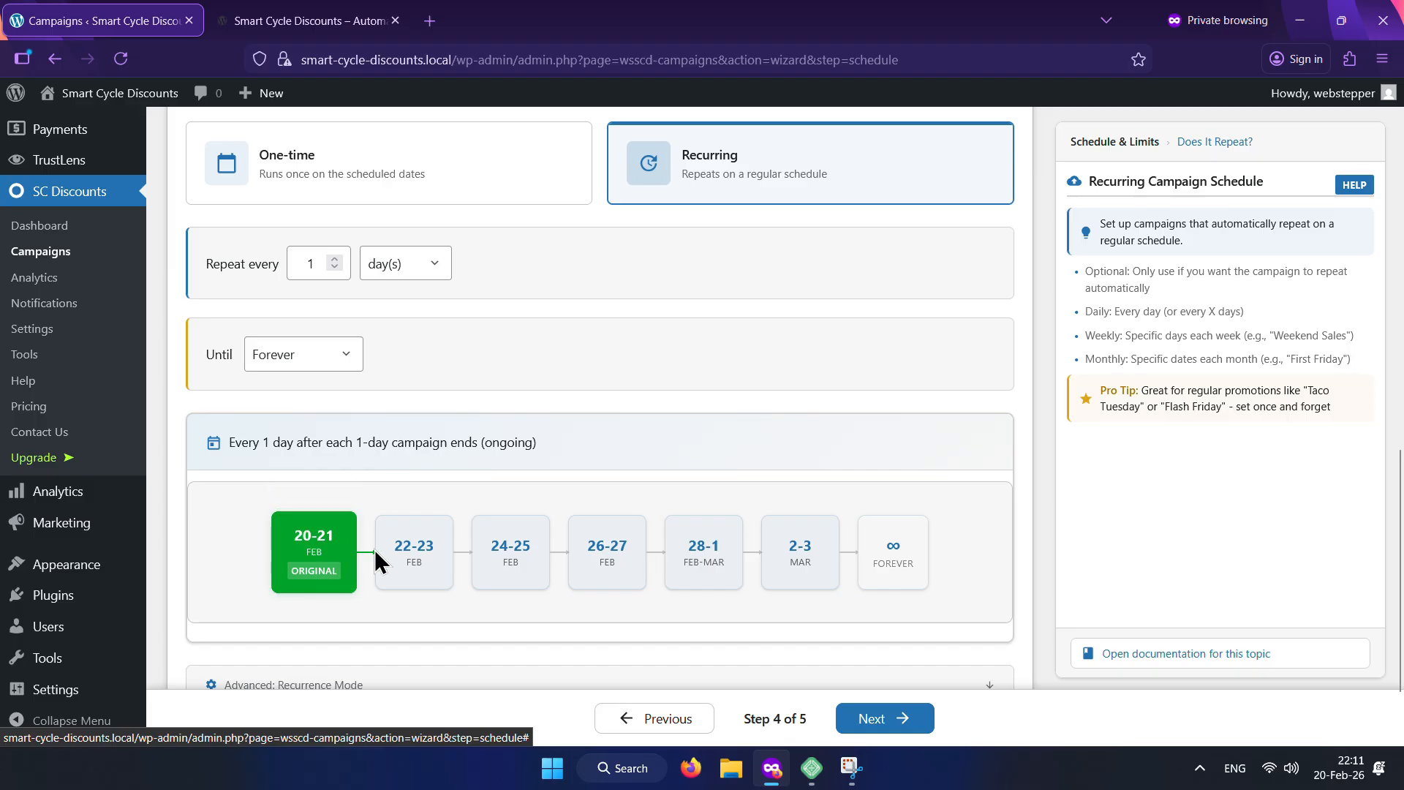
click(337, 260)
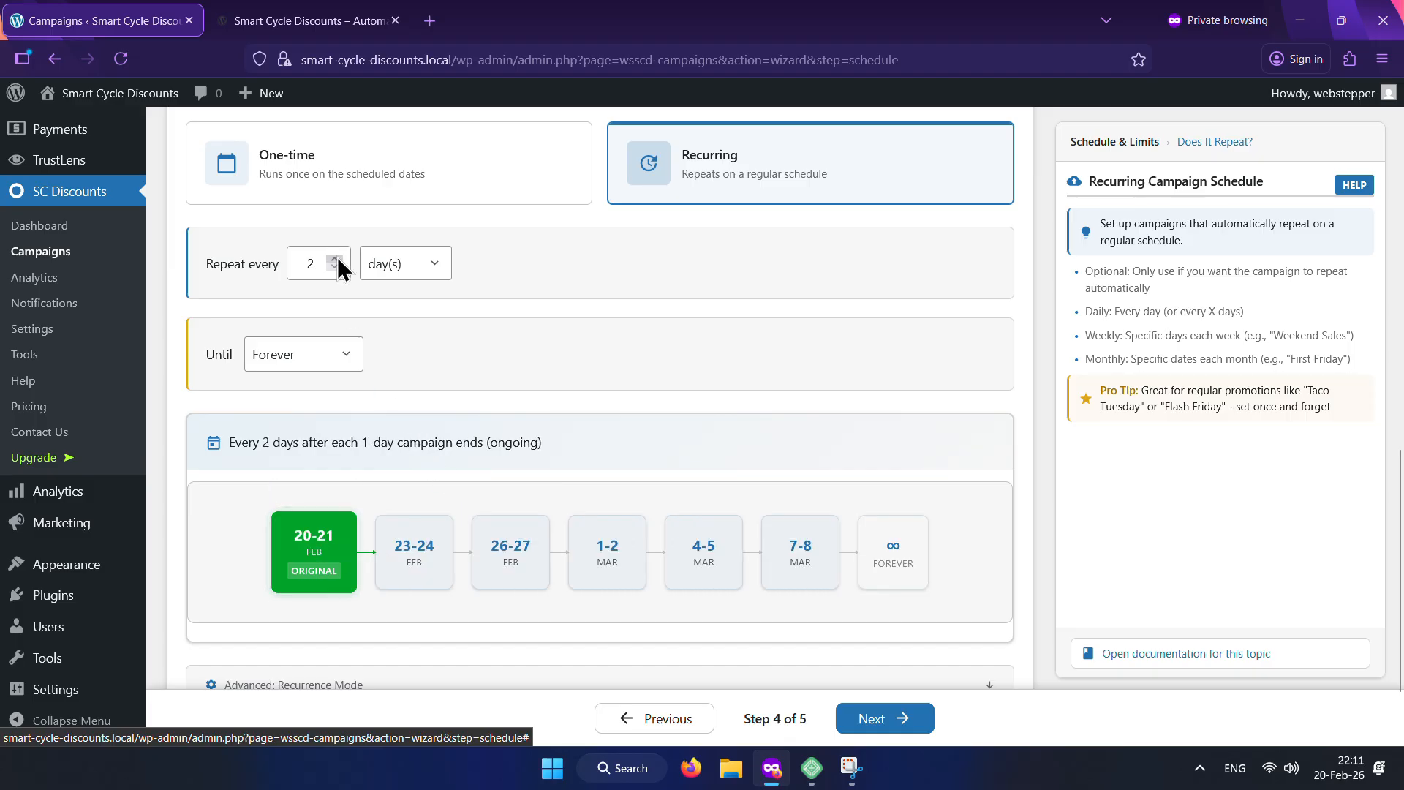
click(335, 259)
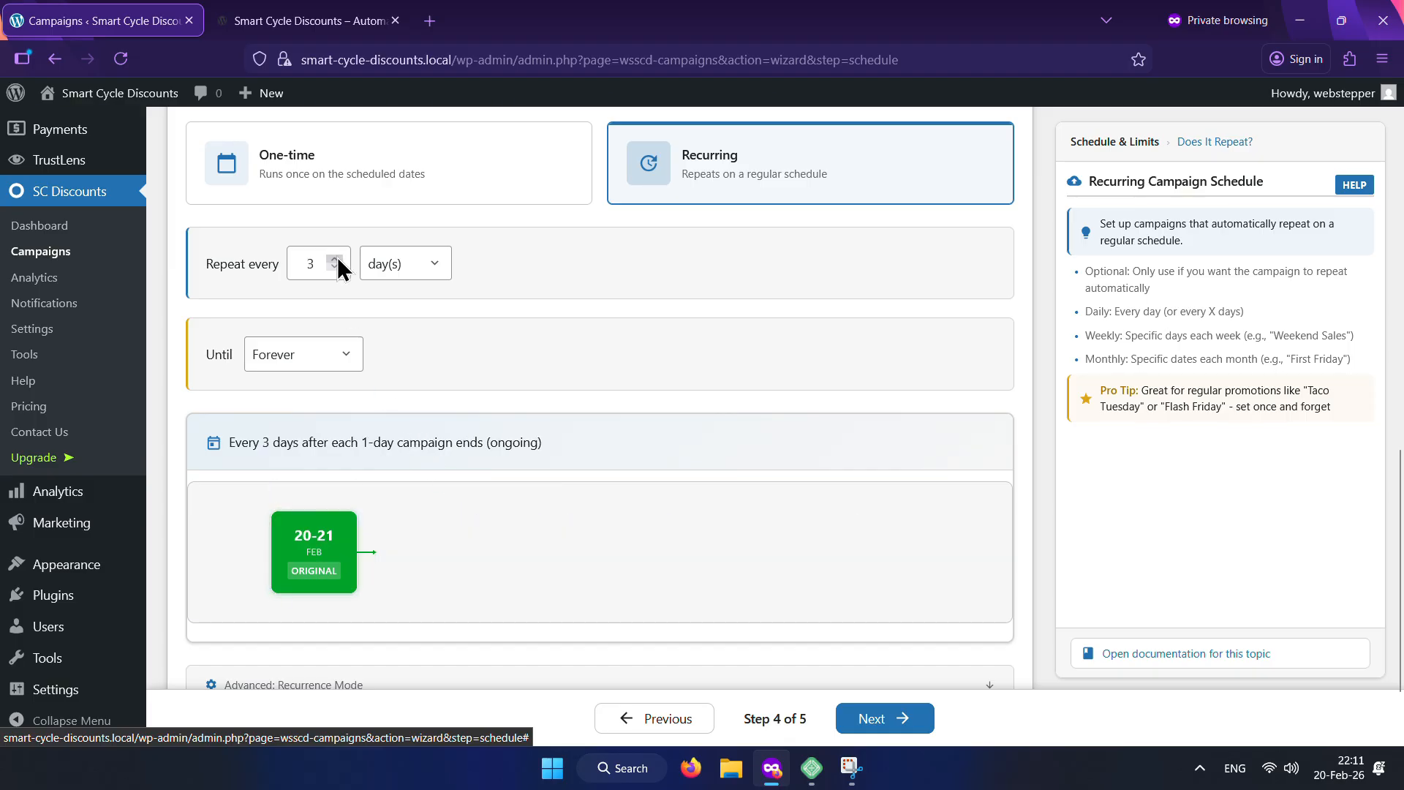
Step: Try ending the recurrence after 3 occurrences
click(299, 354)
click(309, 411)
click(387, 355)
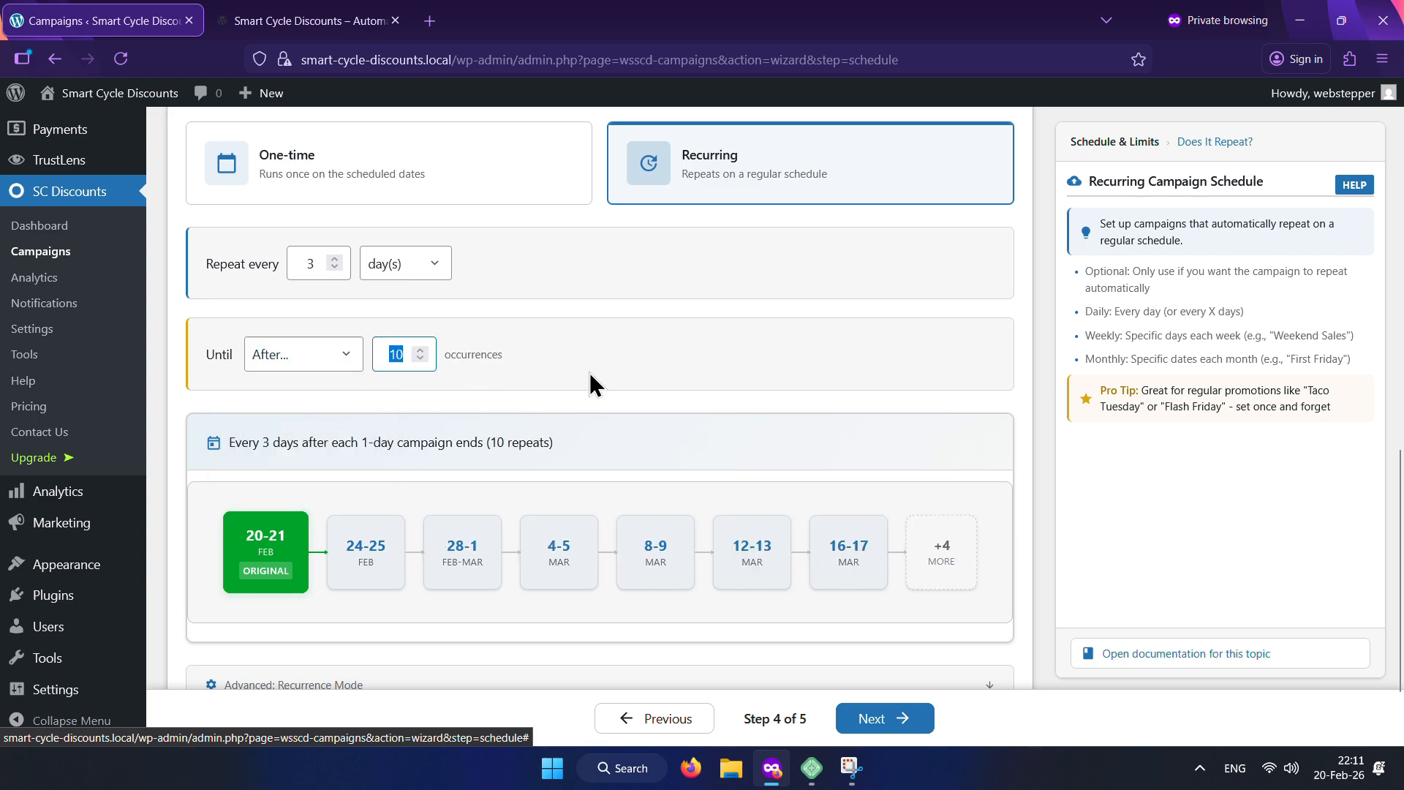
text(3)
click(662, 362)
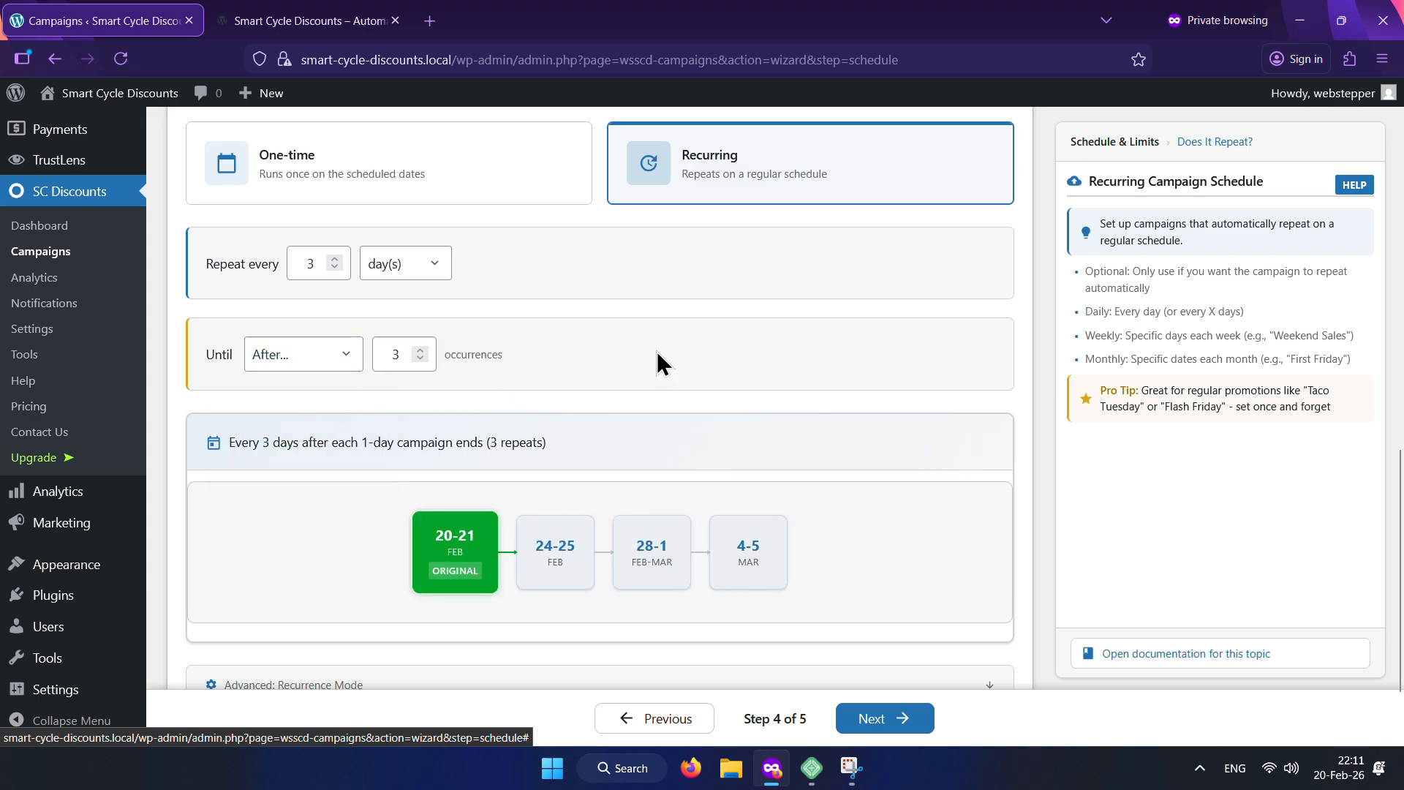
Step: Try ending the recurrence on a specific date, 2026-02-28
click(259, 355)
click(325, 431)
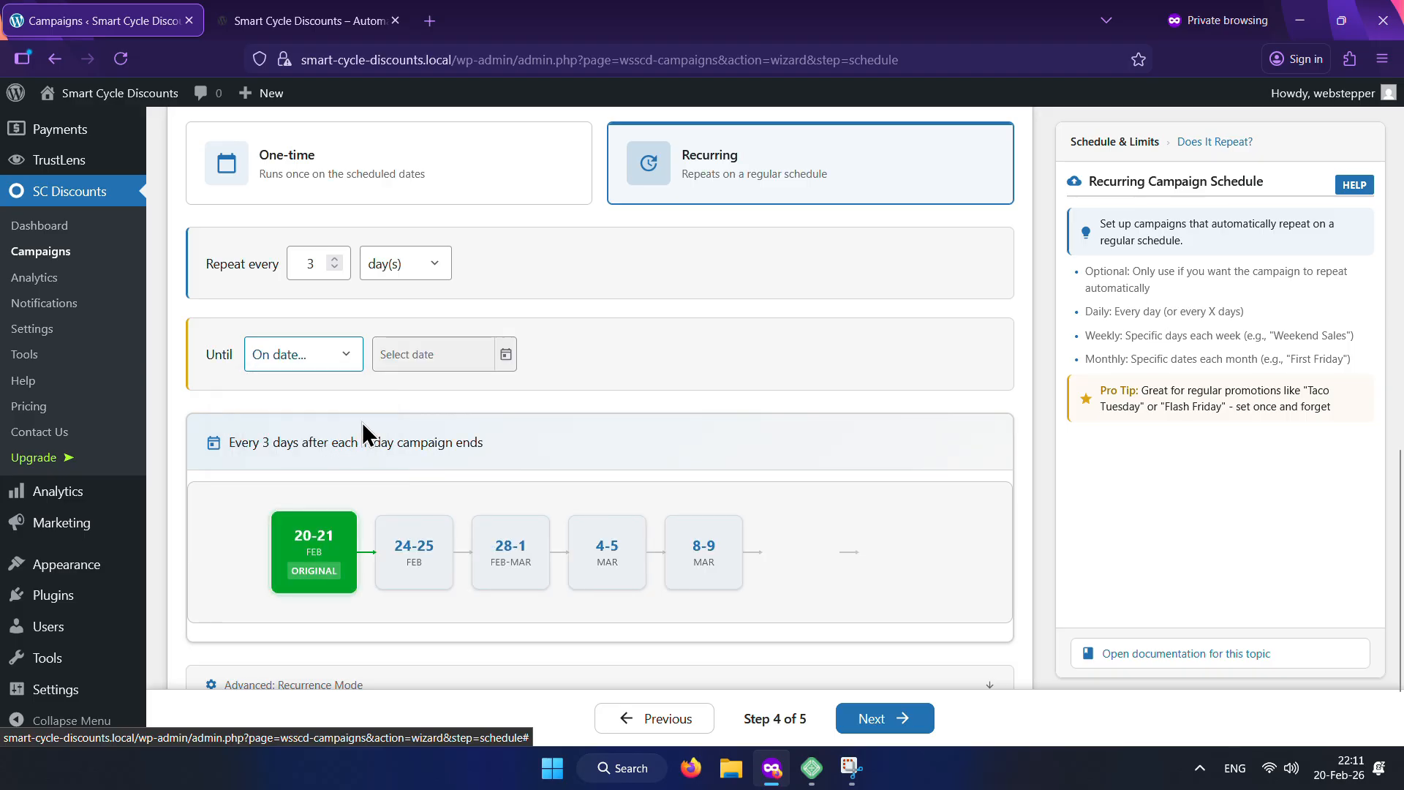
click(451, 358)
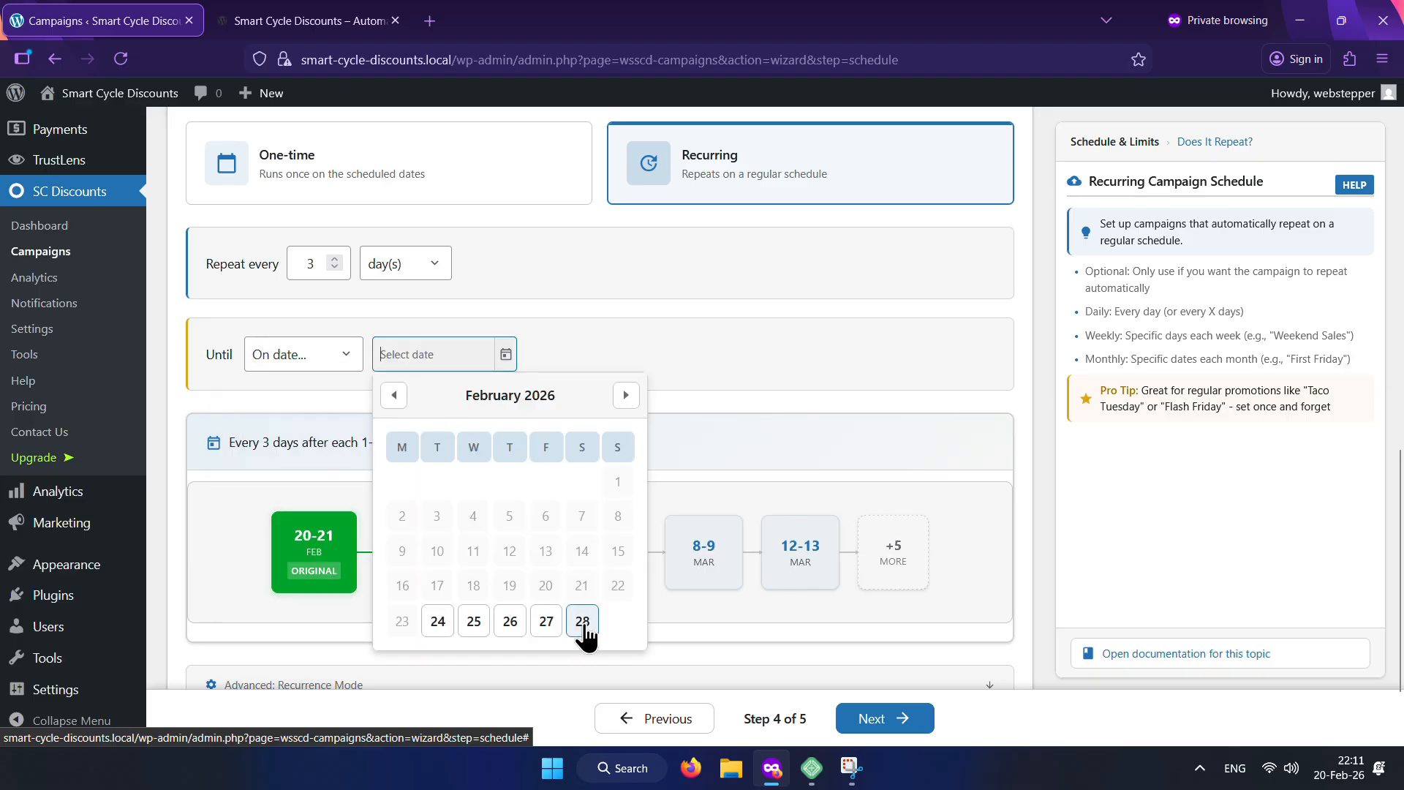
click(582, 621)
Step: Check the advanced recurrence mode options and set the campaign back to One-time
scroll(520, 337, down, 2)
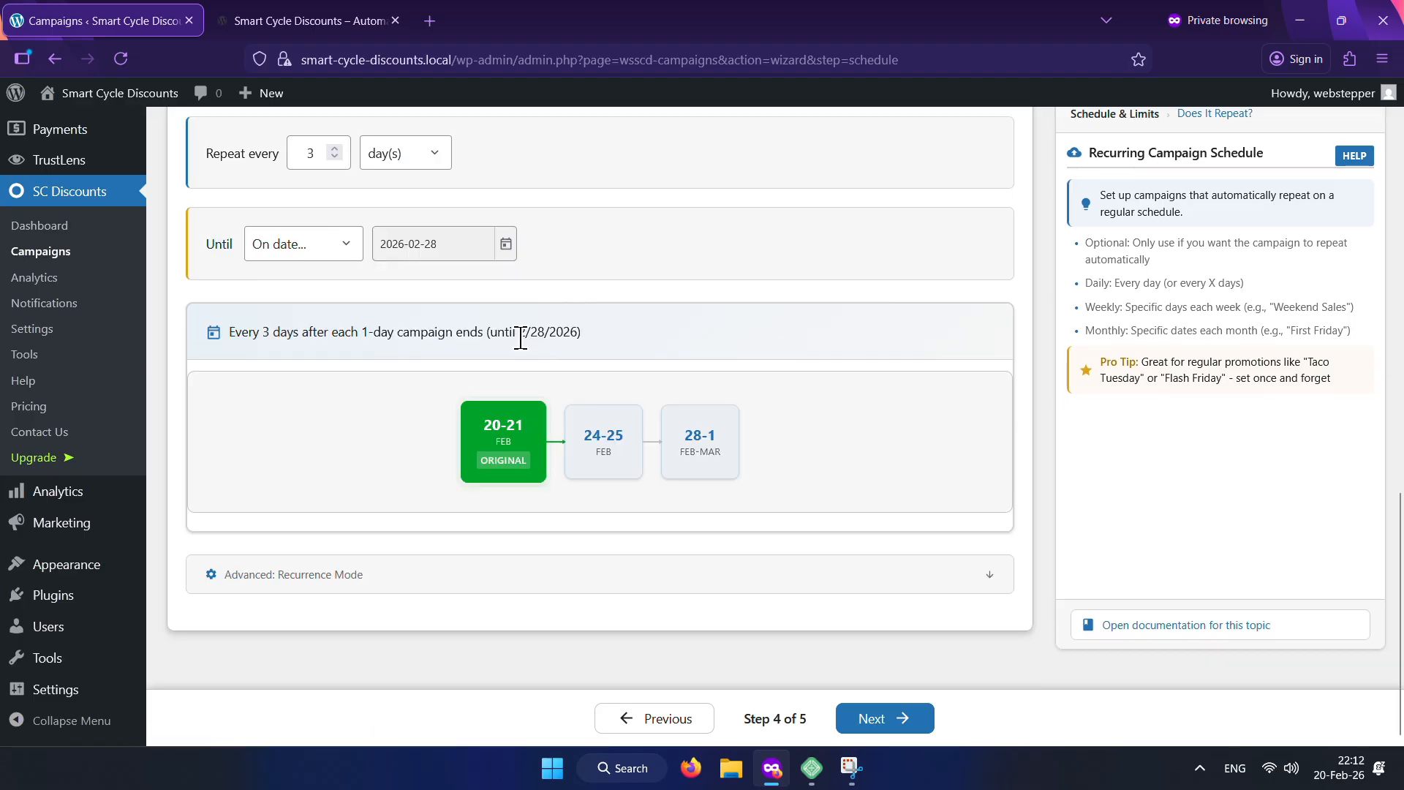
click(476, 573)
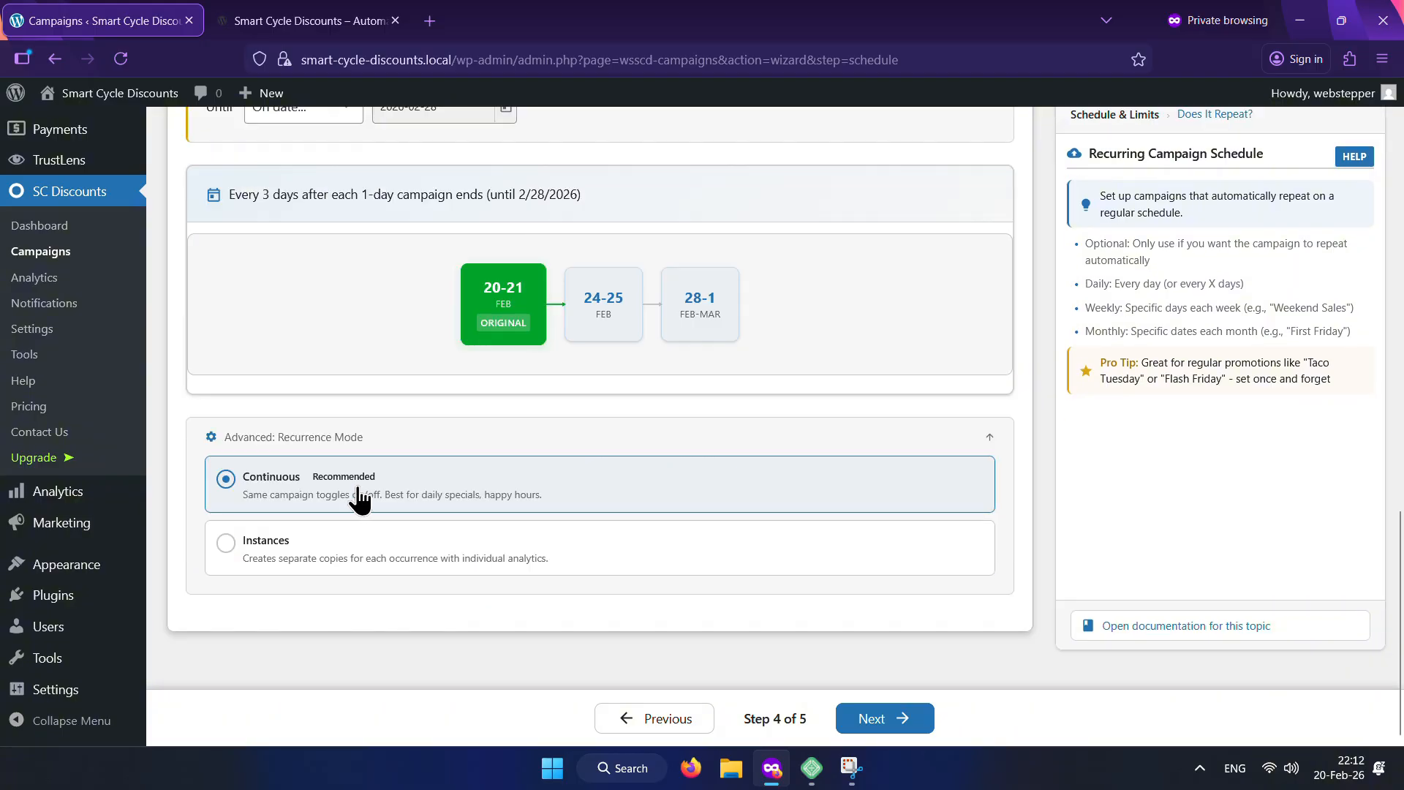
scroll(461, 451, up, 5)
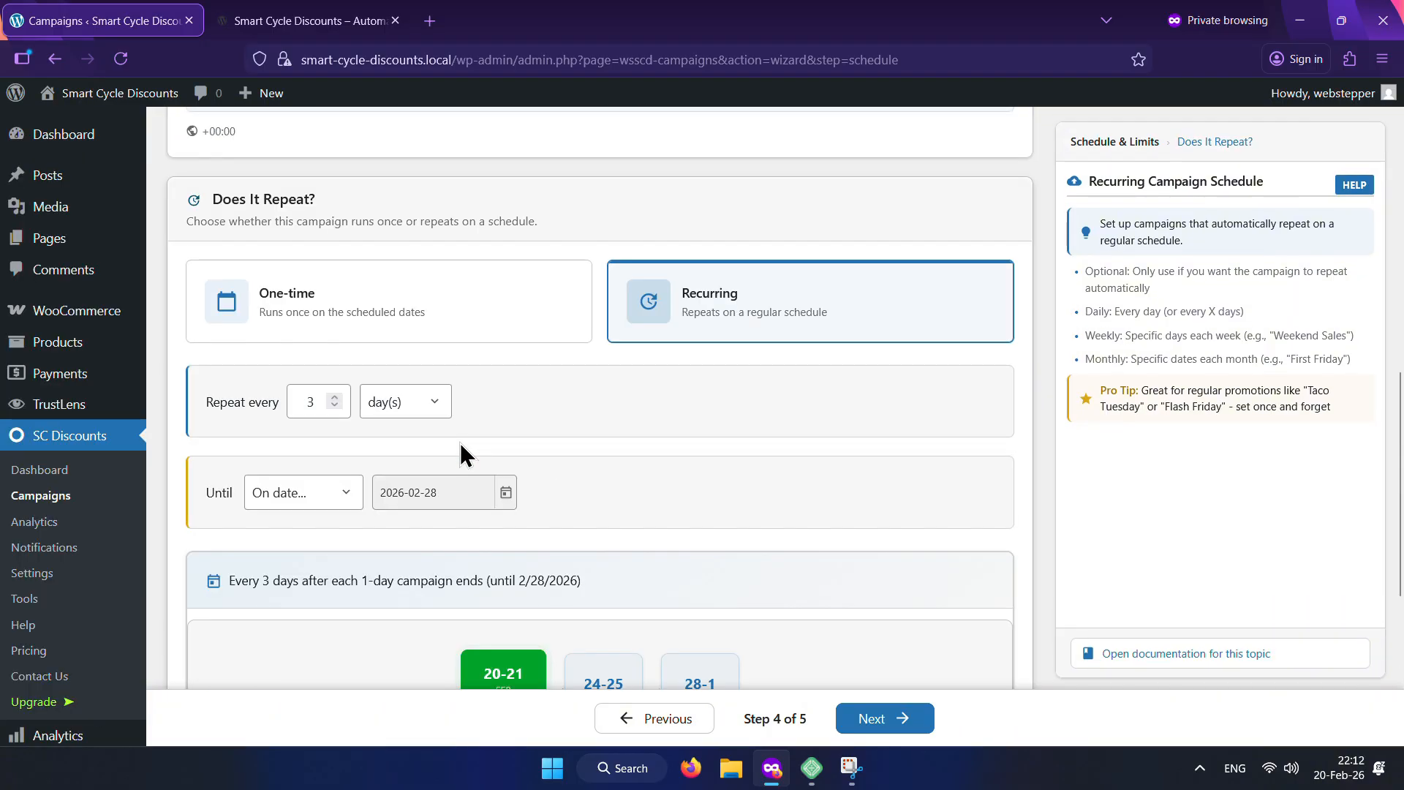
click(422, 322)
Step: Continue to the Review step and examine the recommendations, impact analysis and configuration summary
scroll(508, 467, up, 7)
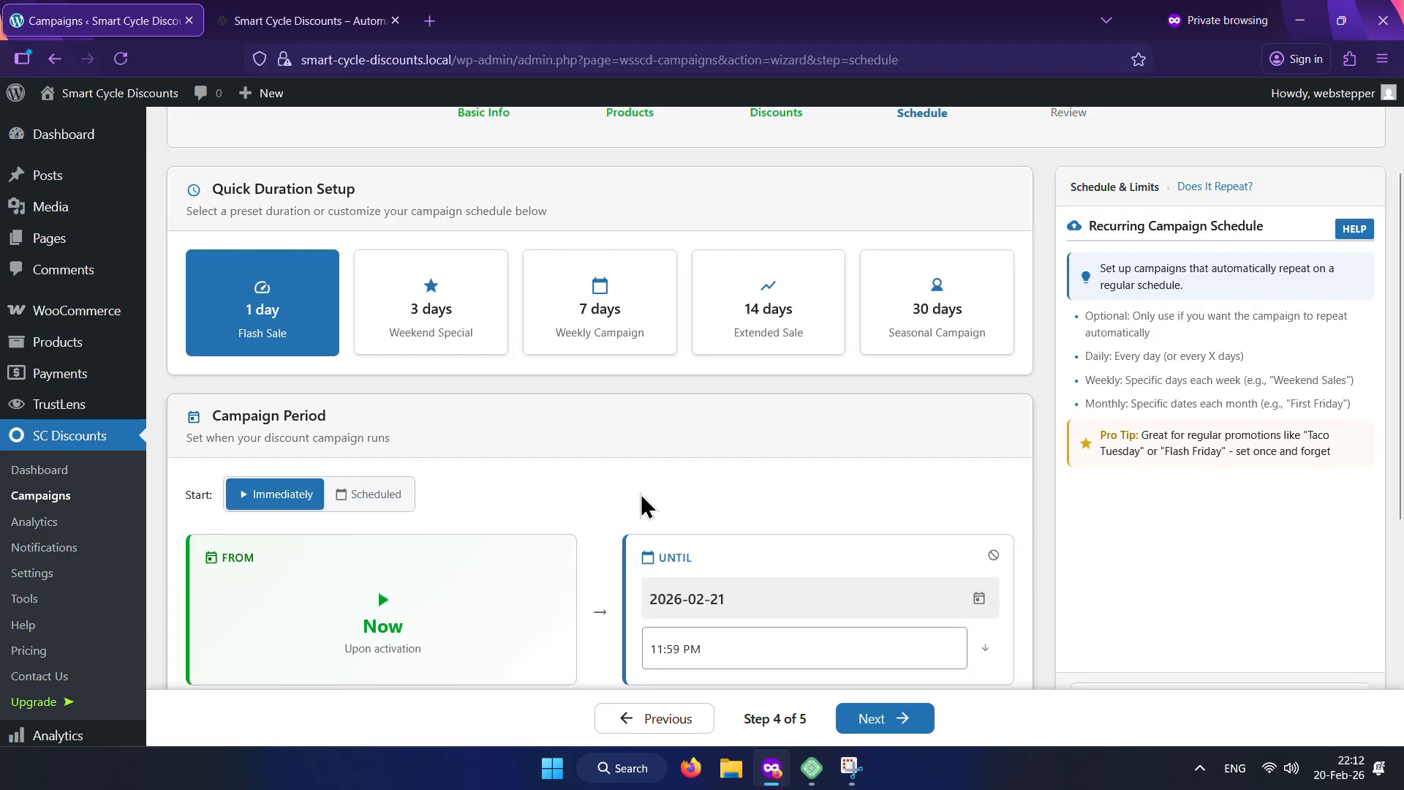
click(886, 724)
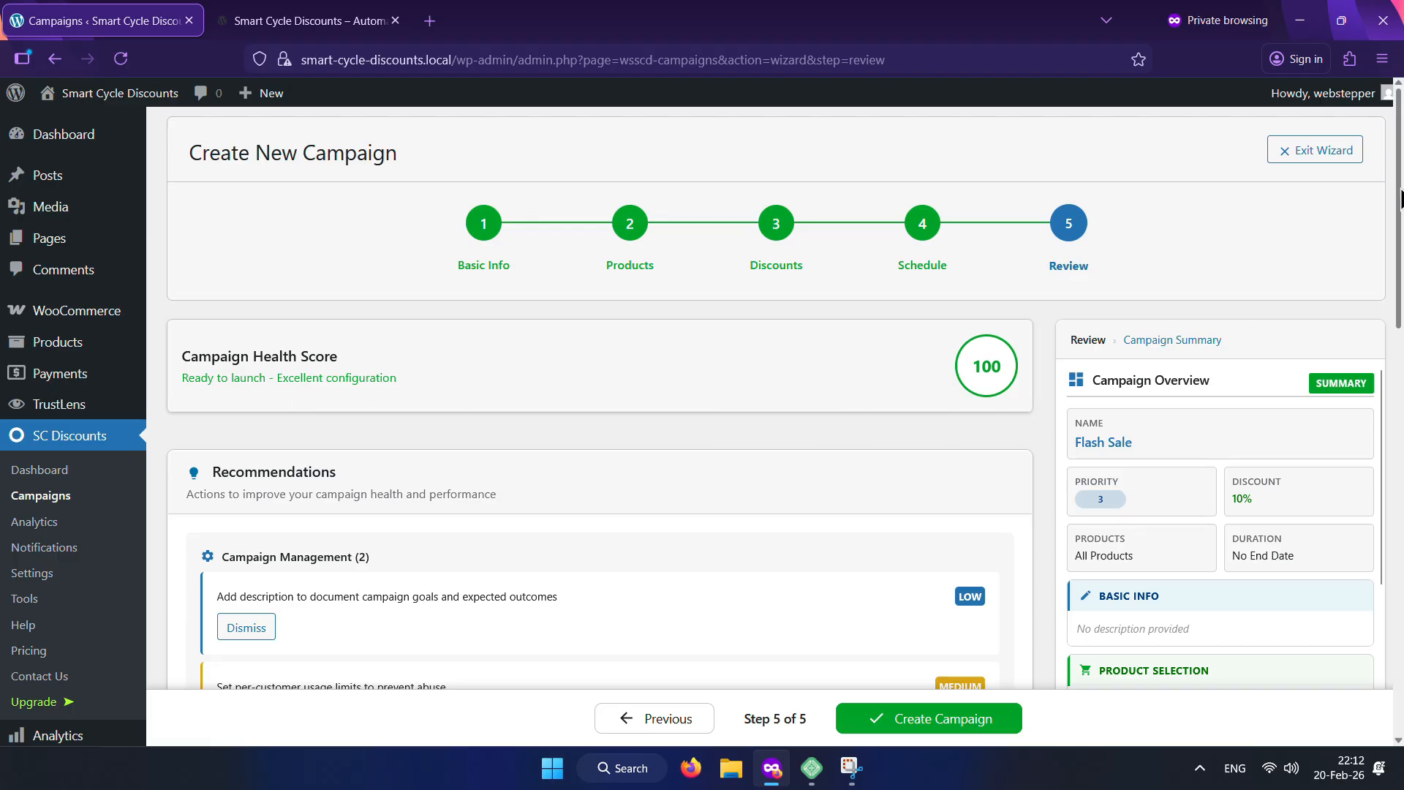
drag(1396, 185, 1394, 285)
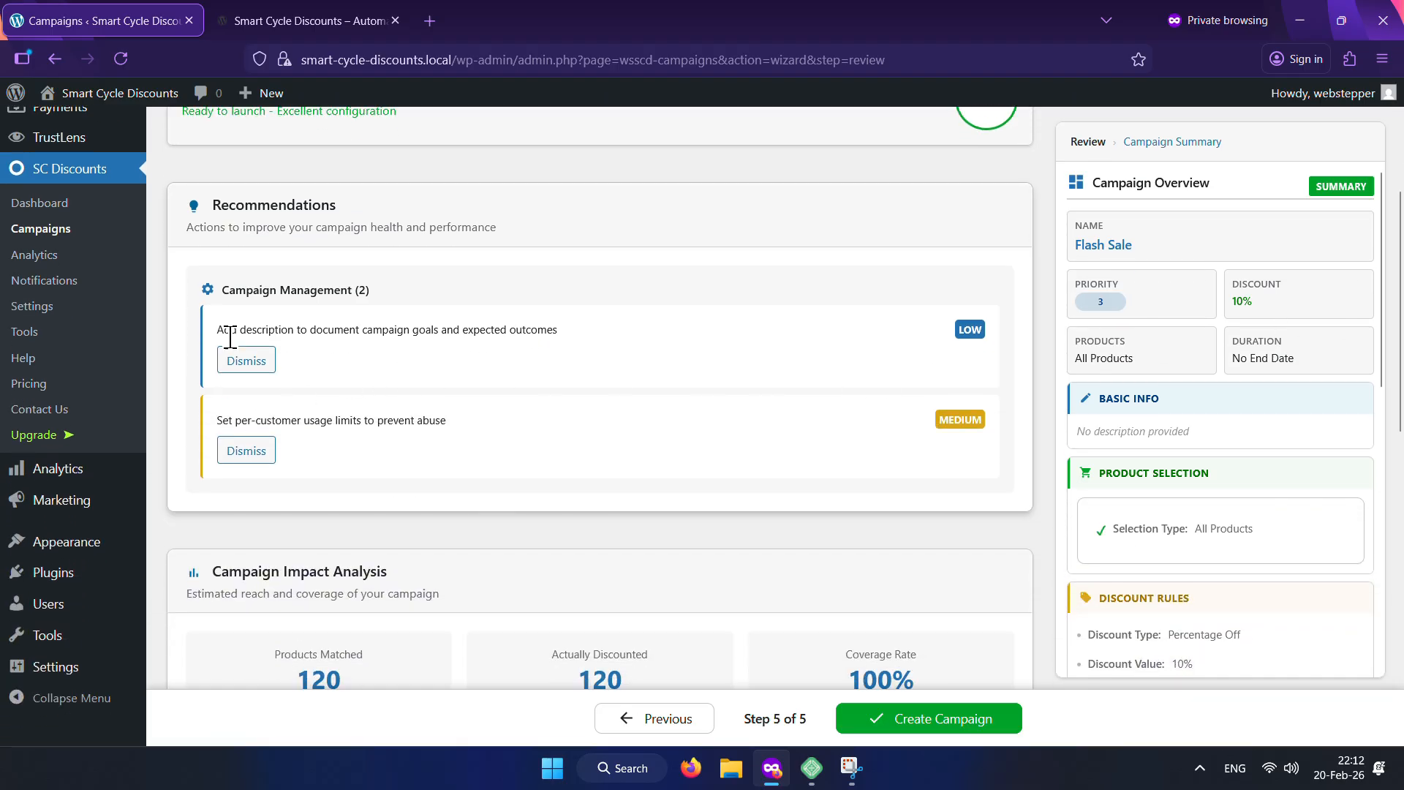
scroll(504, 457, down, 3)
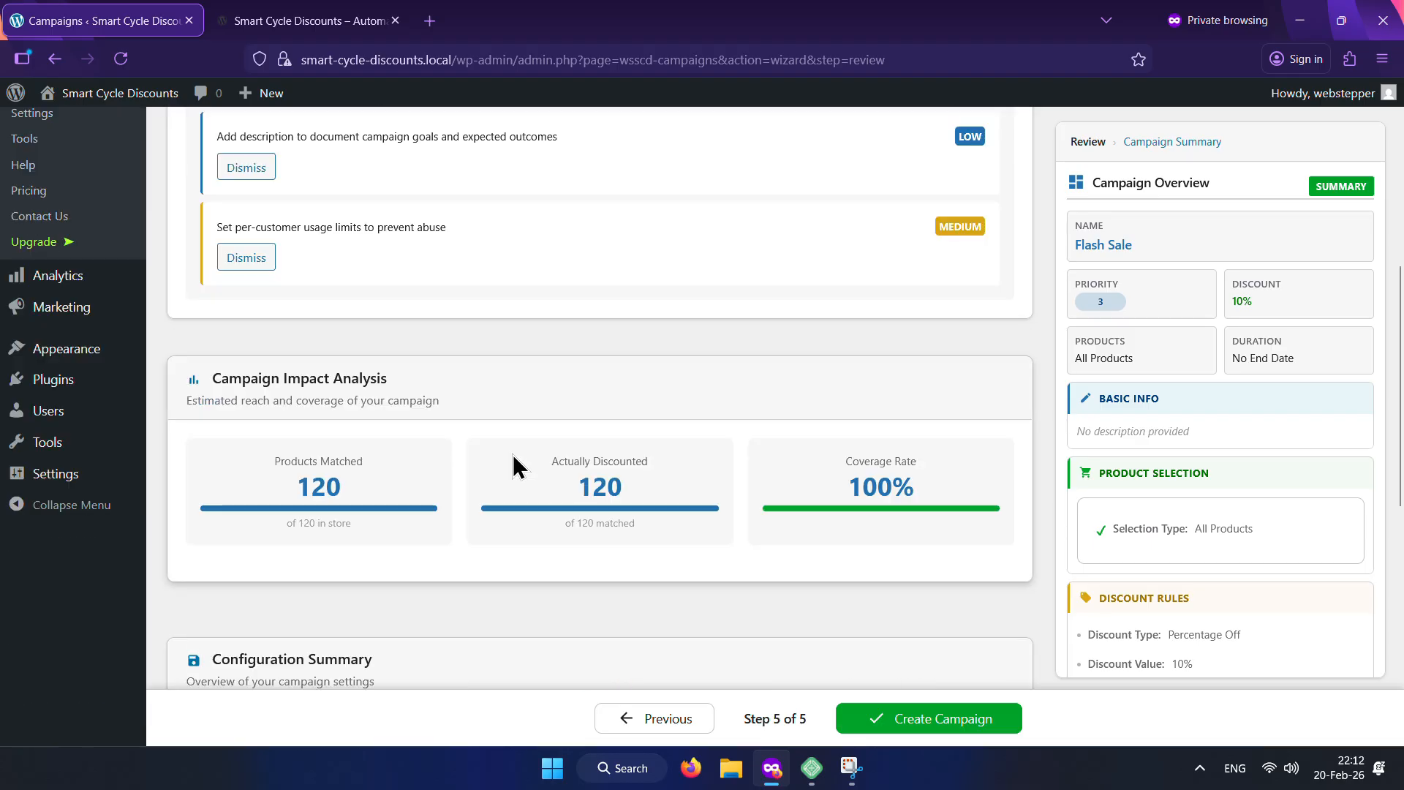
scroll(786, 533, down, 5)
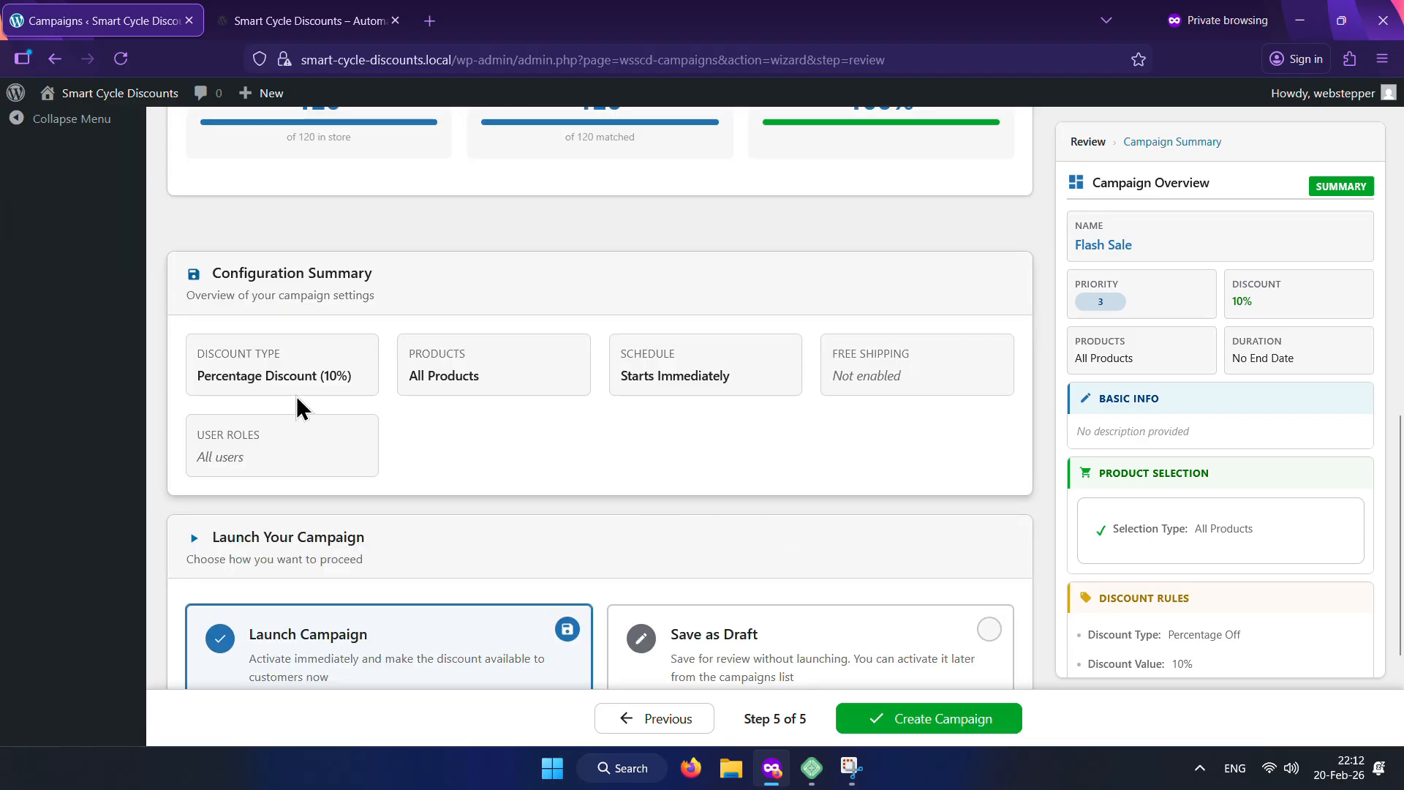
Step: Compare the Save as Draft option, keep Launch Campaign, check the overview's badge and schedule settings, and create the campaign
scroll(551, 457, down, 3)
click(702, 476)
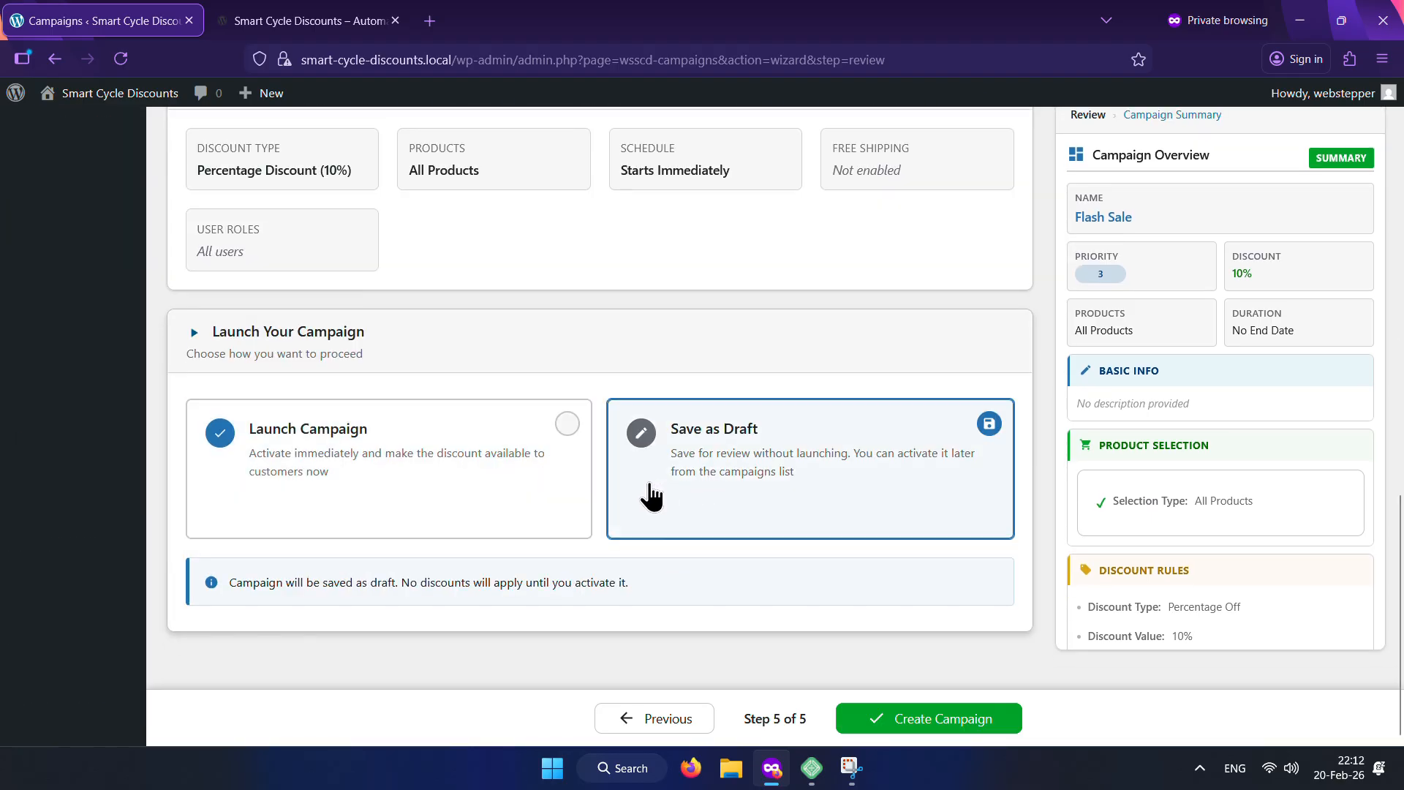
click(438, 474)
scroll(1185, 449, up, 3)
scroll(1186, 452, down, 3)
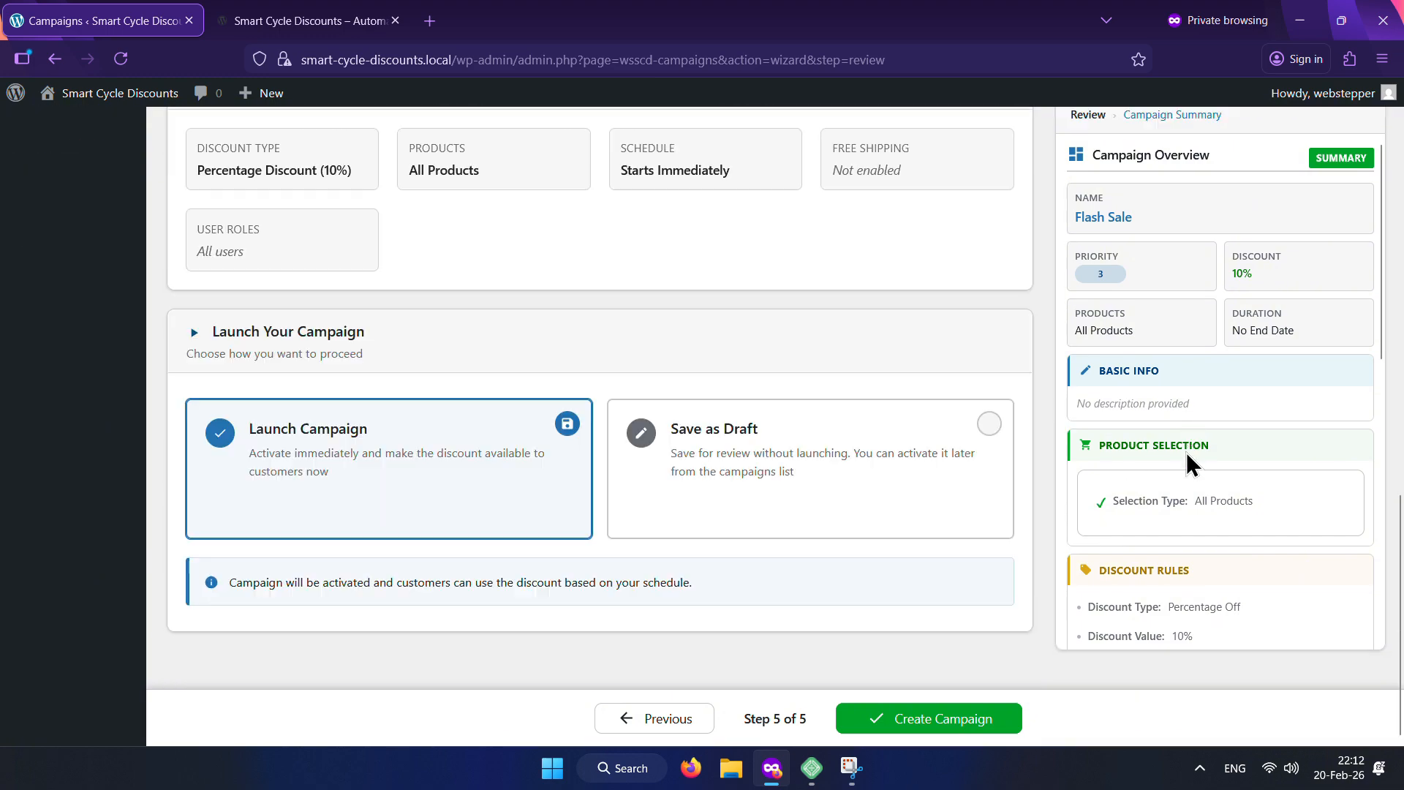
drag(1382, 355, 1366, 638)
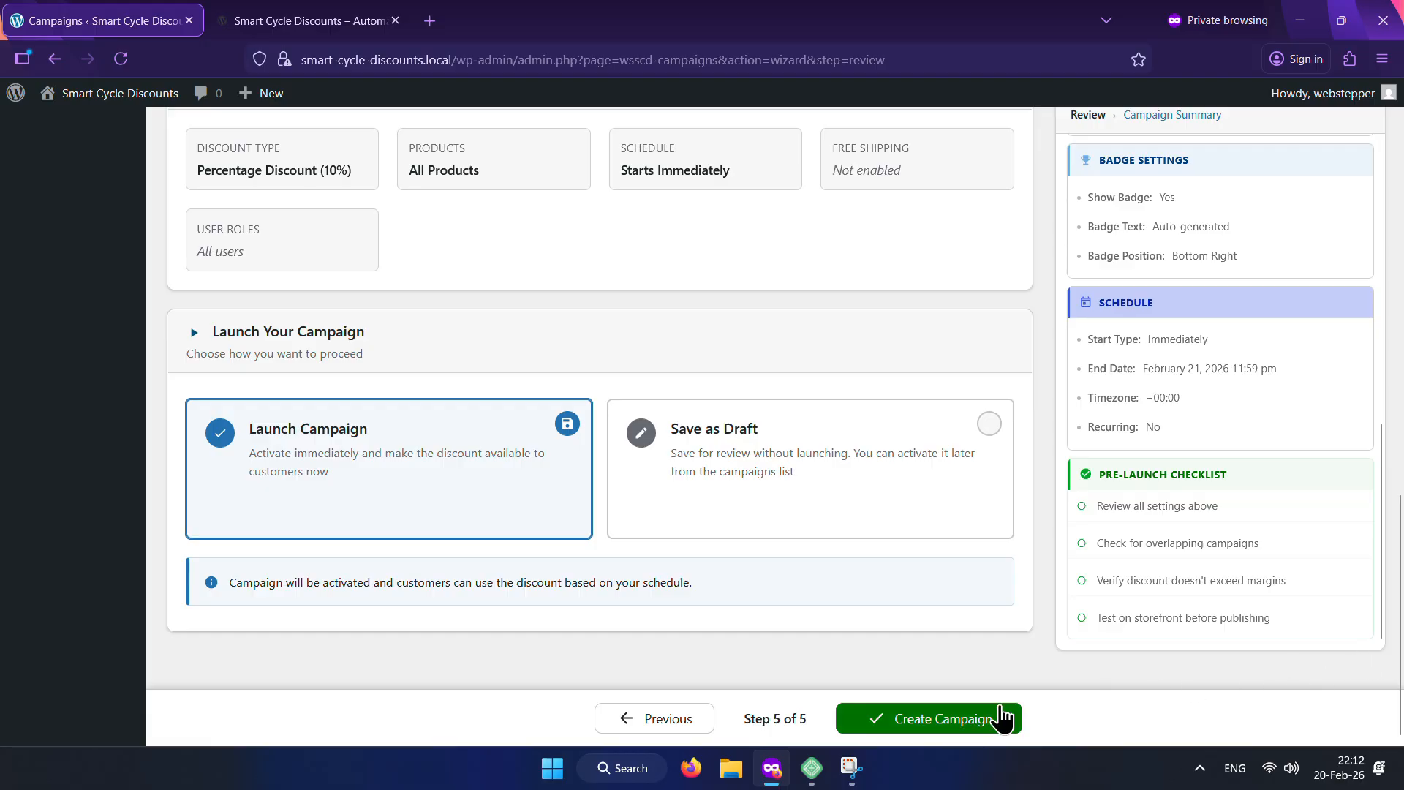
click(884, 726)
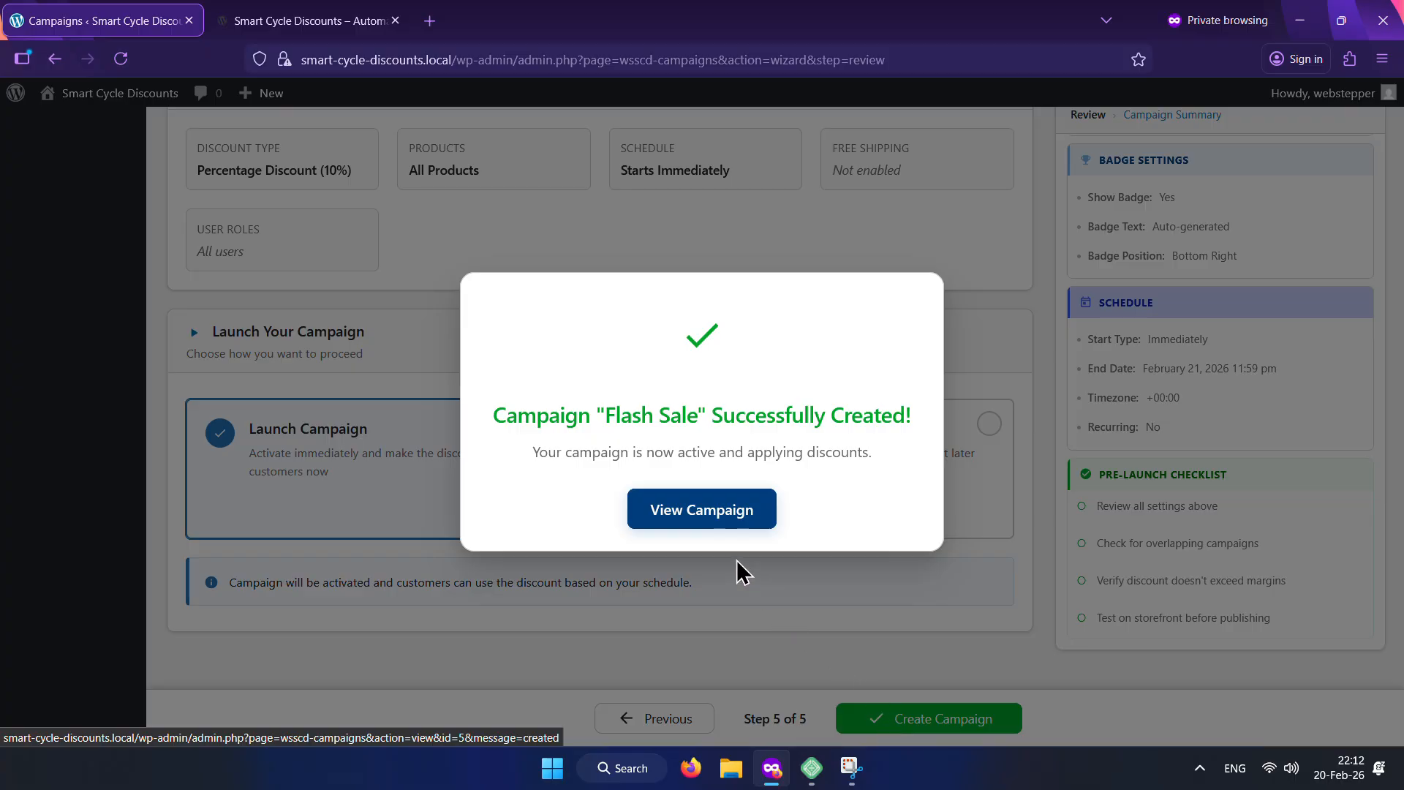
Step: Open the new campaign's overview and examine its discounted products, Discount Configuration and Performance Analysis
click(704, 519)
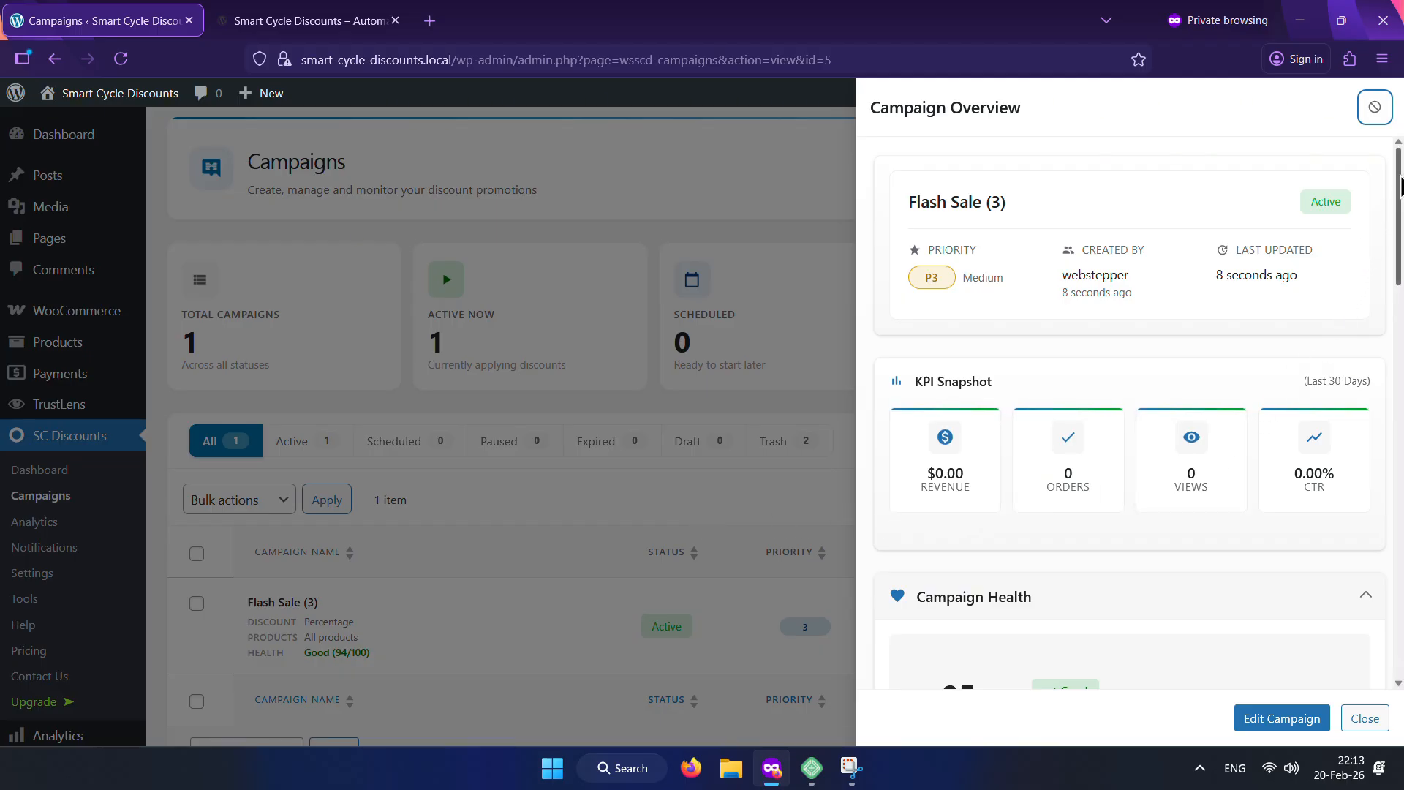
drag(1400, 186, 1379, 574)
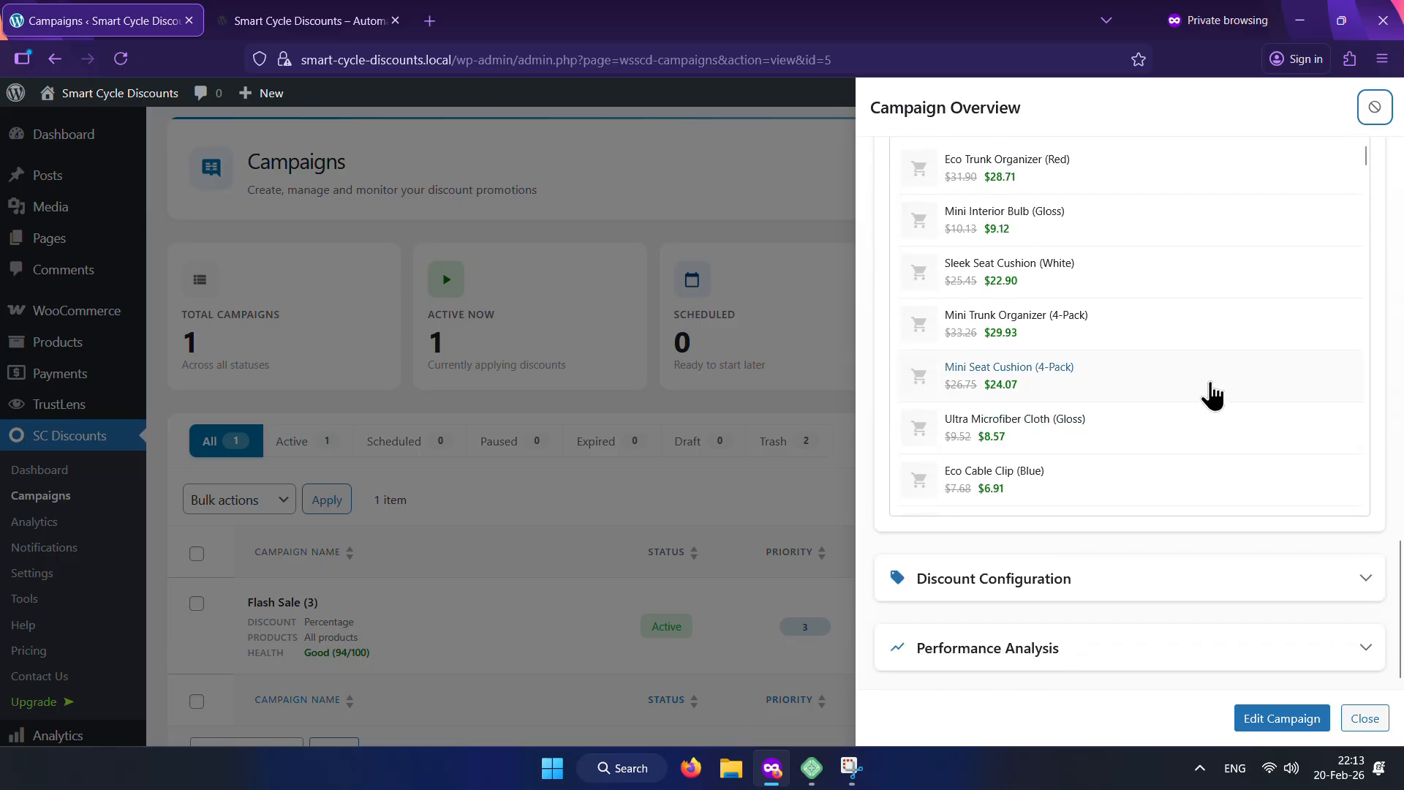
scroll(1209, 395, down, 5)
click(1160, 581)
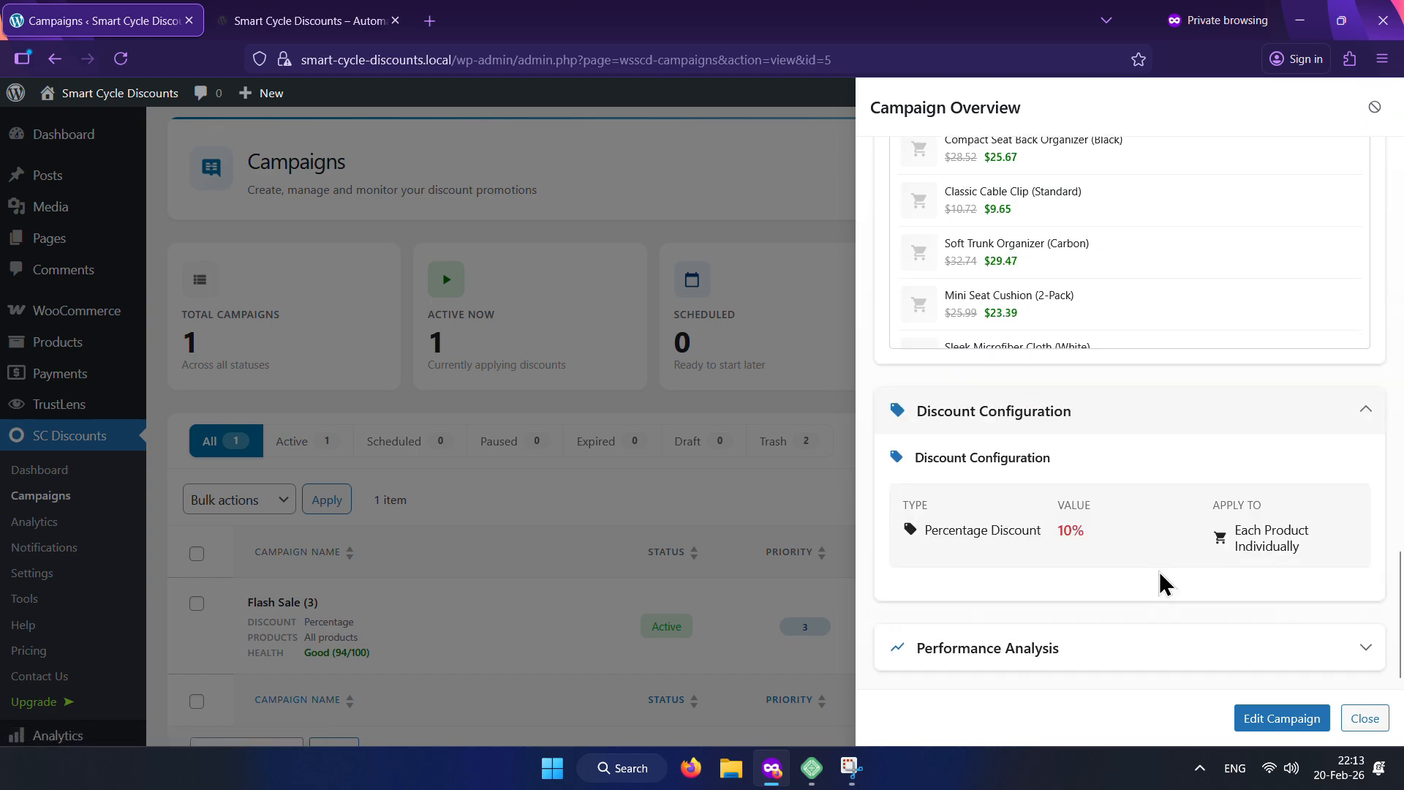
click(1100, 659)
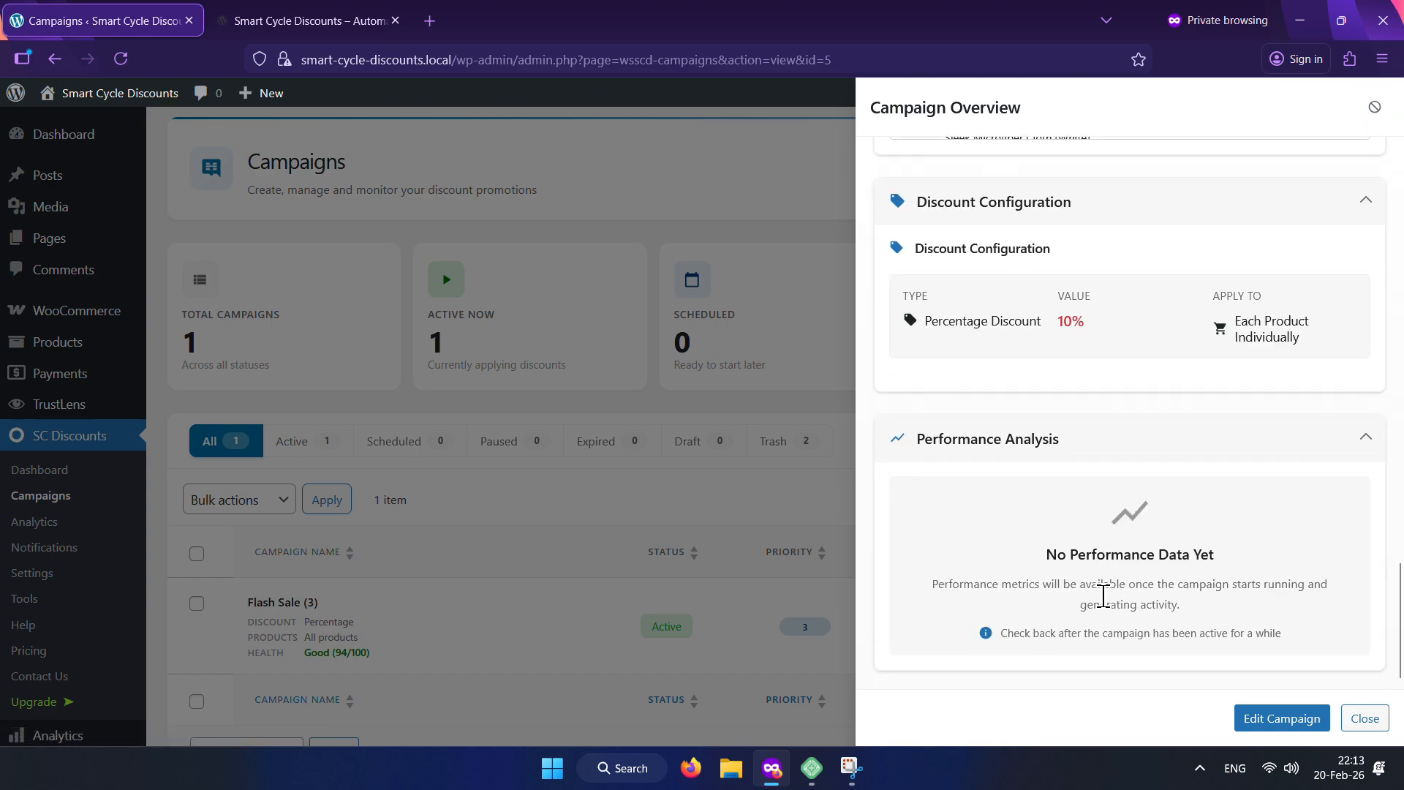
Step: Close the campaign overview and check the Flash Sale entry in the campaigns list
click(1373, 107)
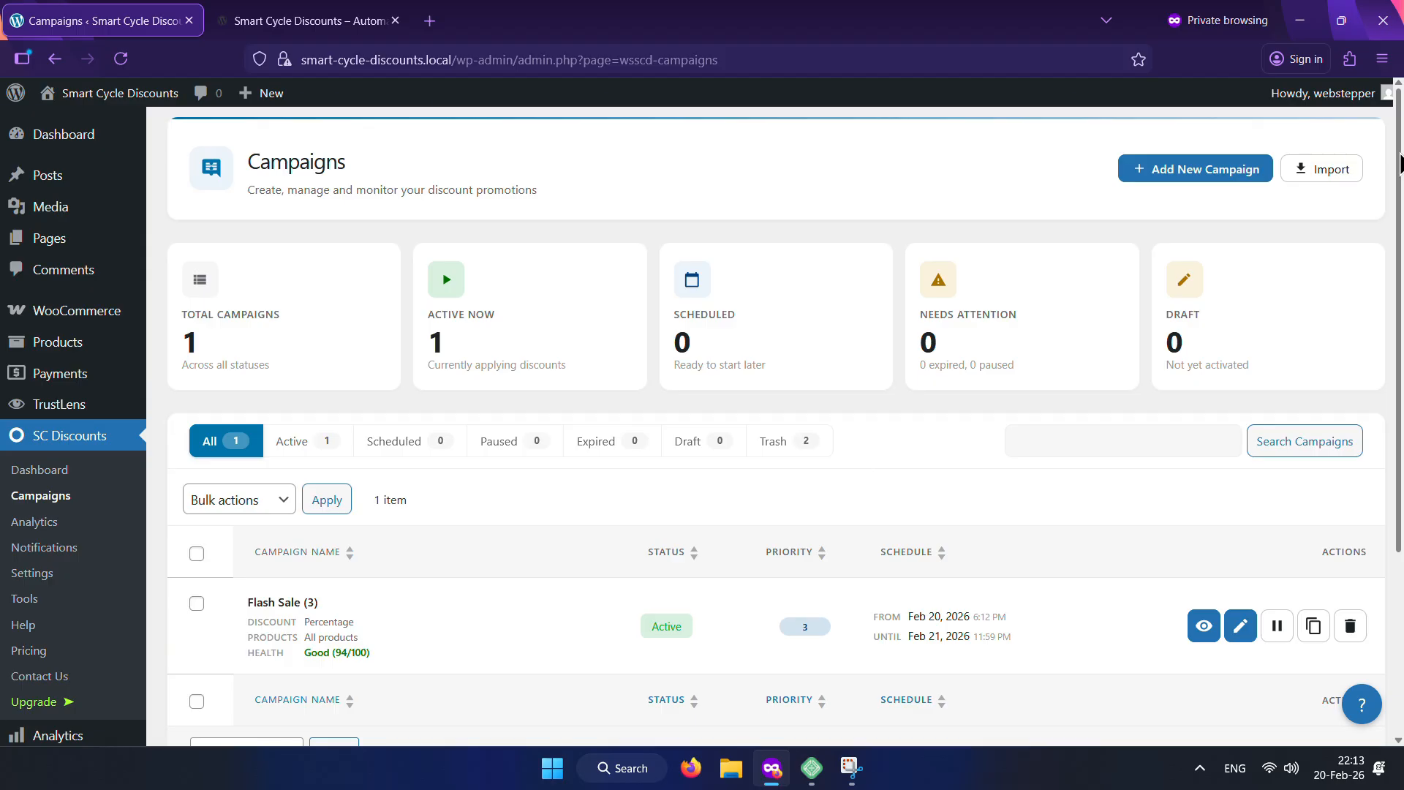
drag(1400, 153, 1397, 236)
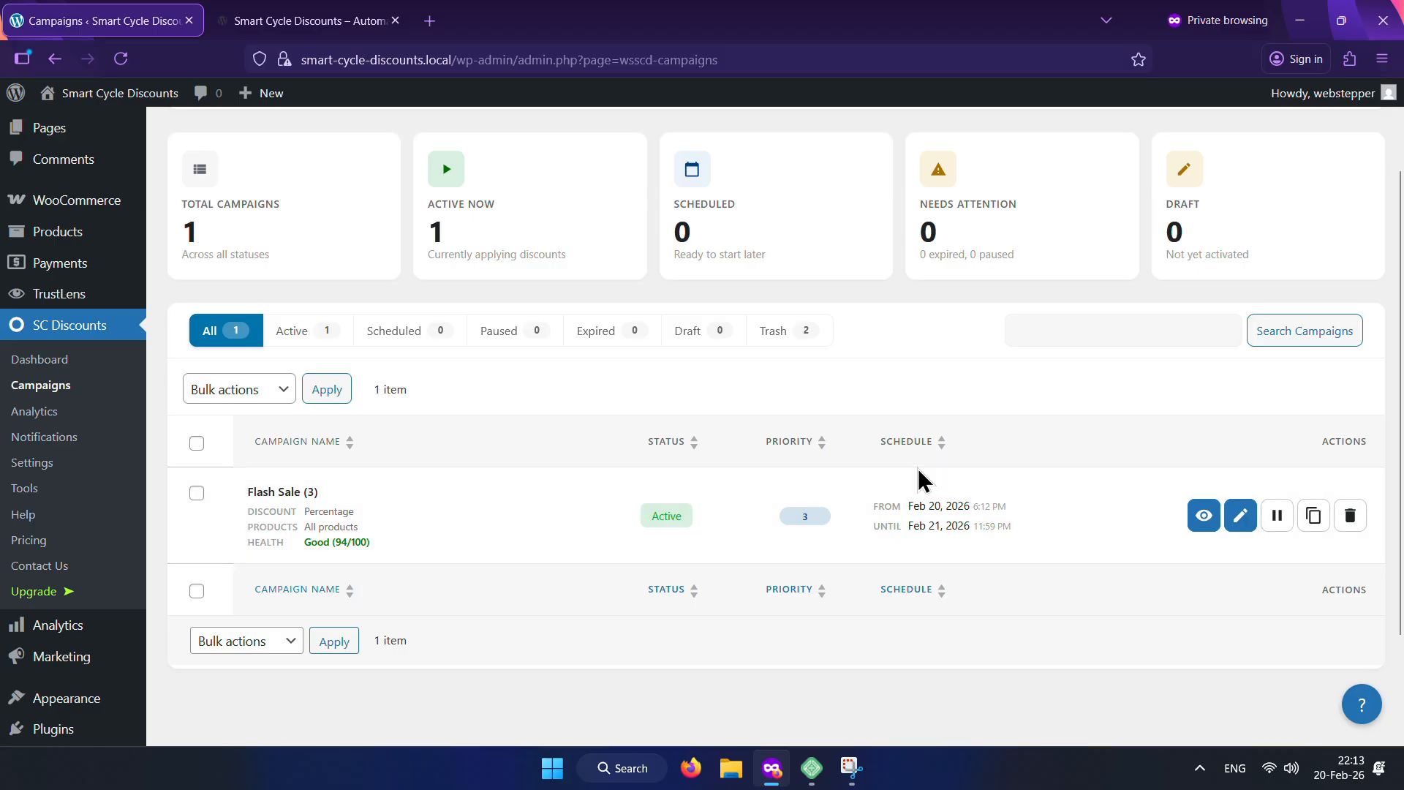
scroll(453, 409, up, 3)
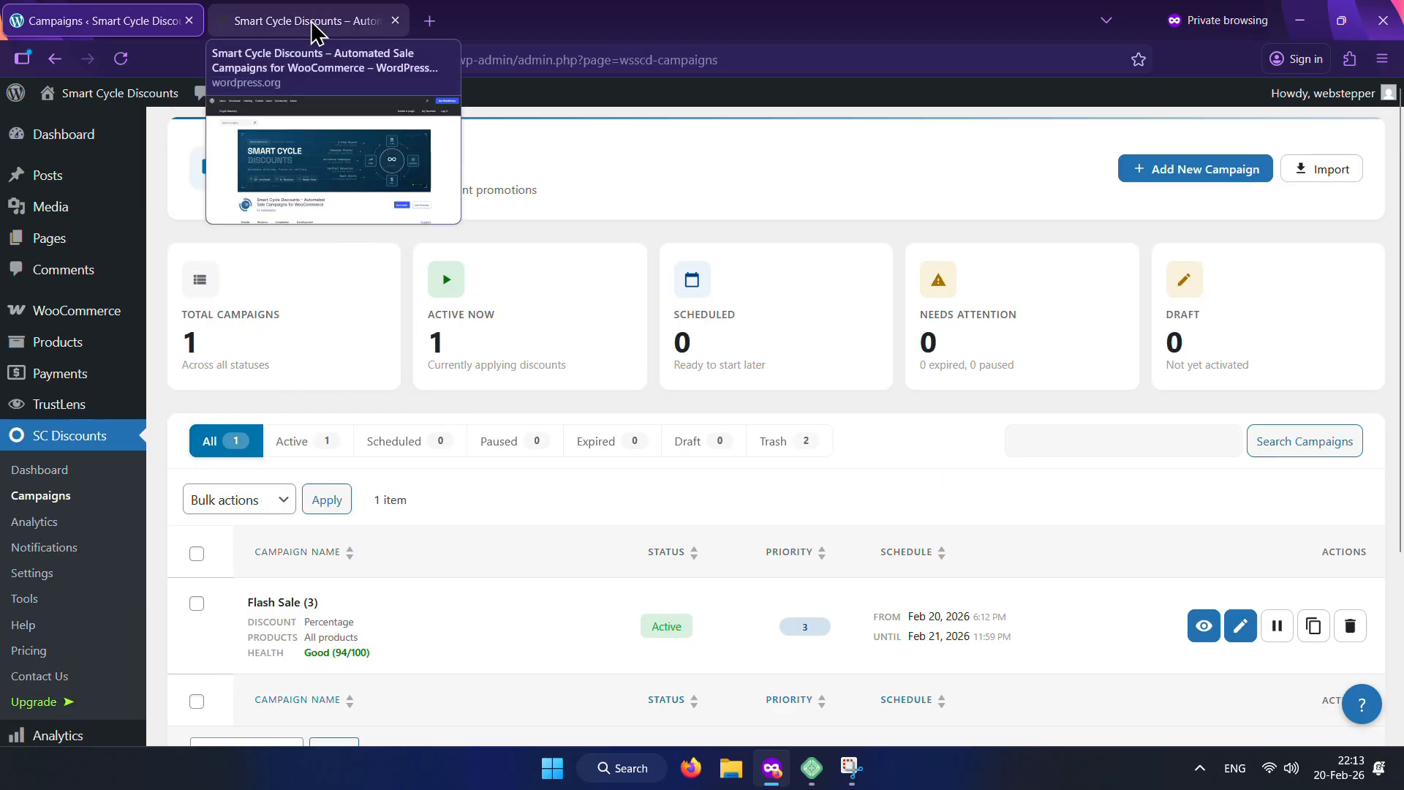
Step: Open the store's shop page in a new tab, check the product badges and discounted prices, and open Compact First Aid Kit (Black)
mouse_move(66, 93)
right_click(45, 139)
click(110, 167)
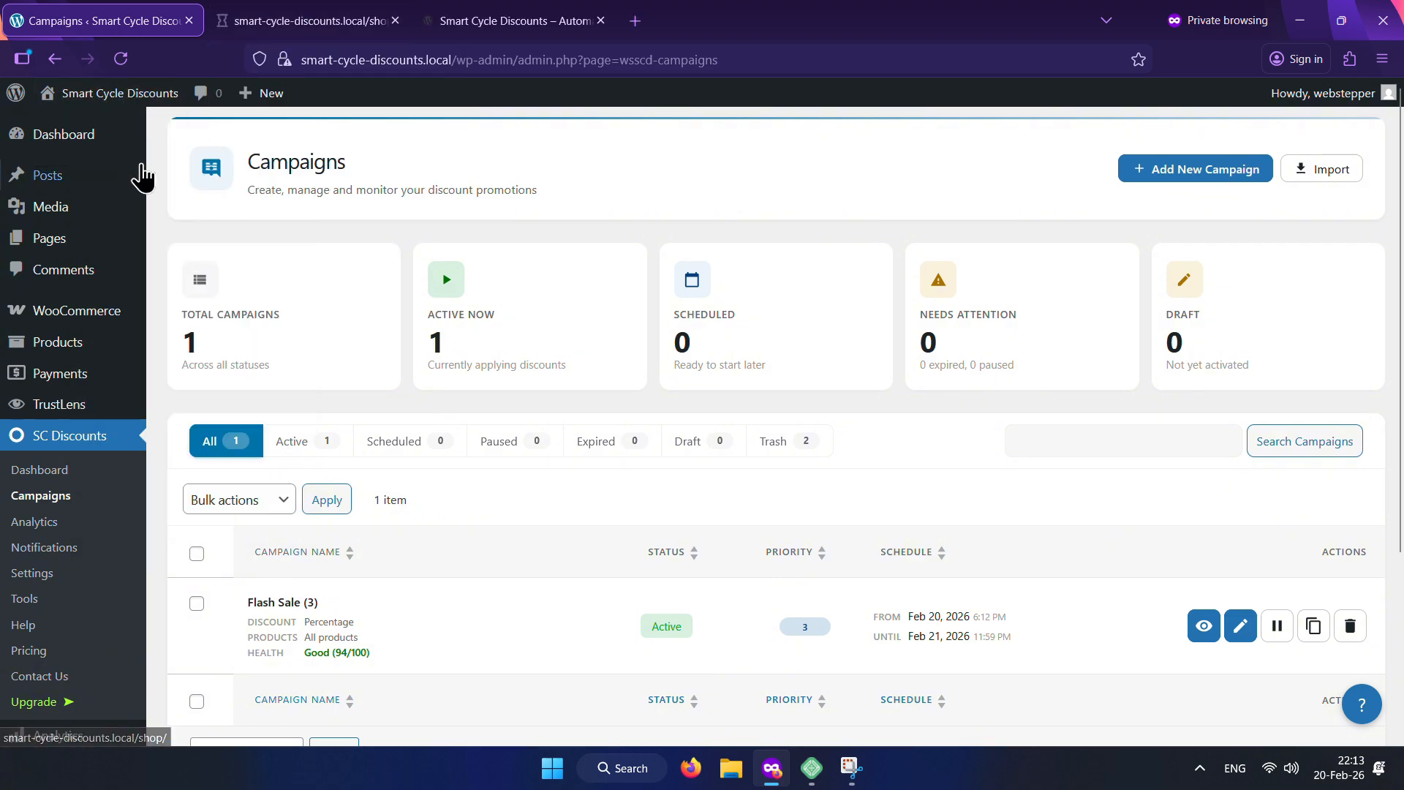
click(302, 22)
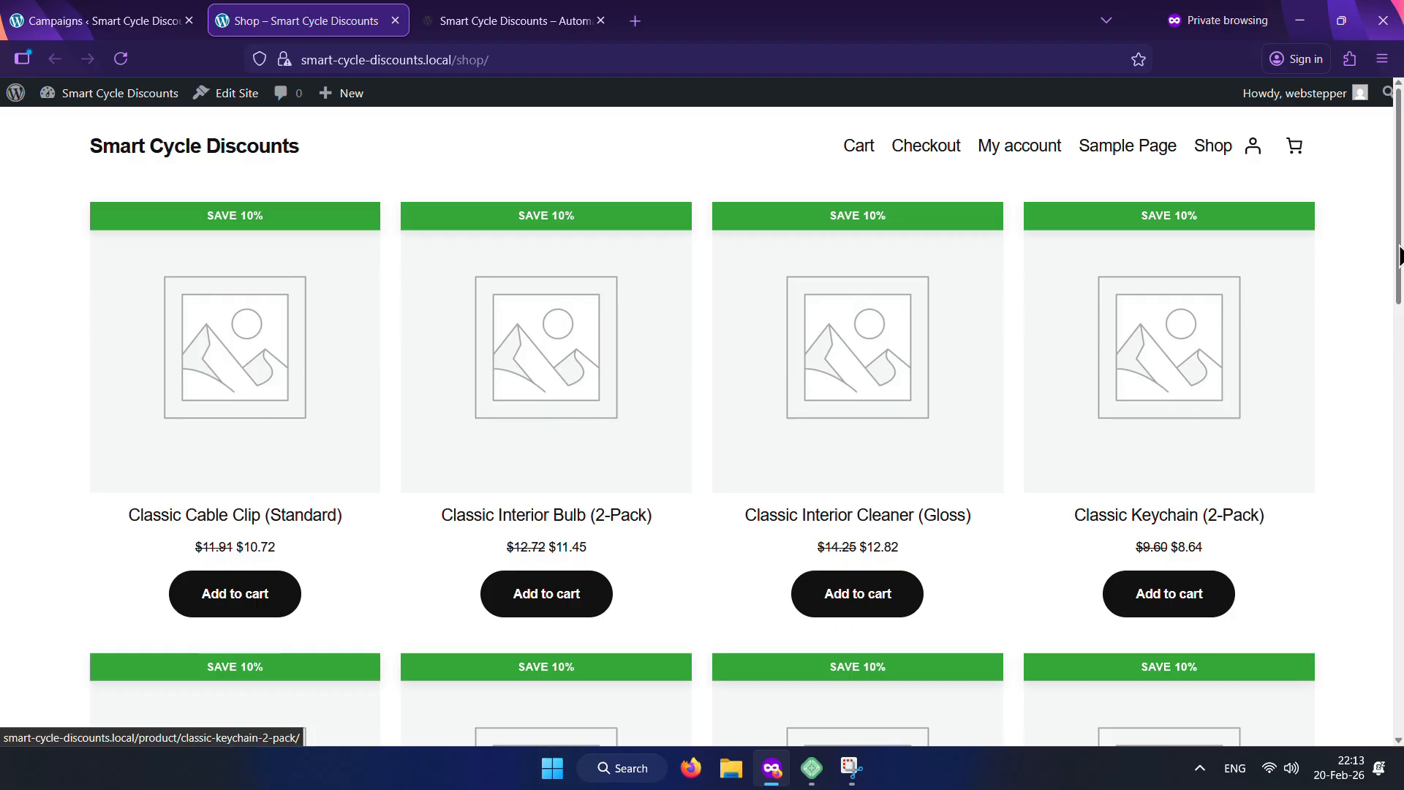
drag(1401, 212, 1400, 512)
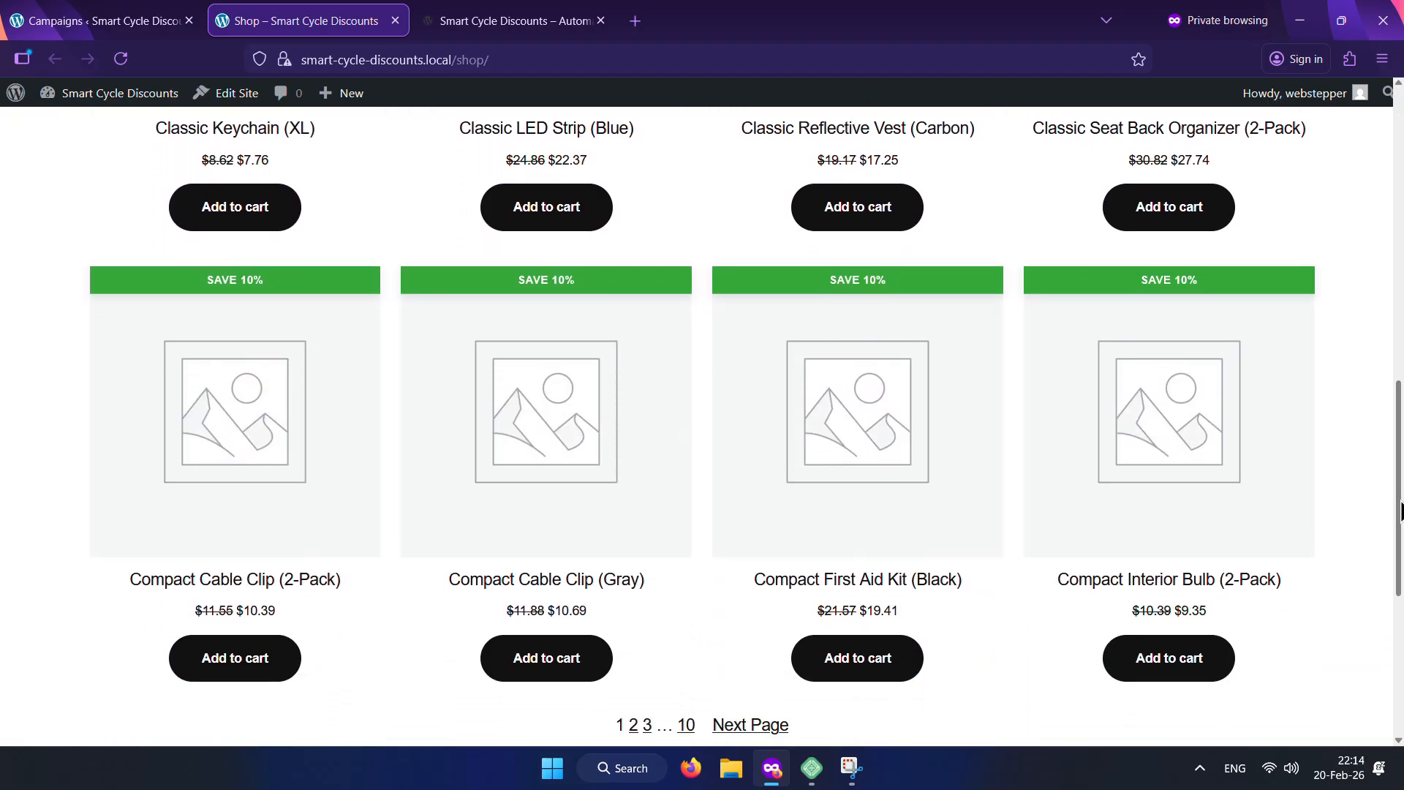
click(821, 451)
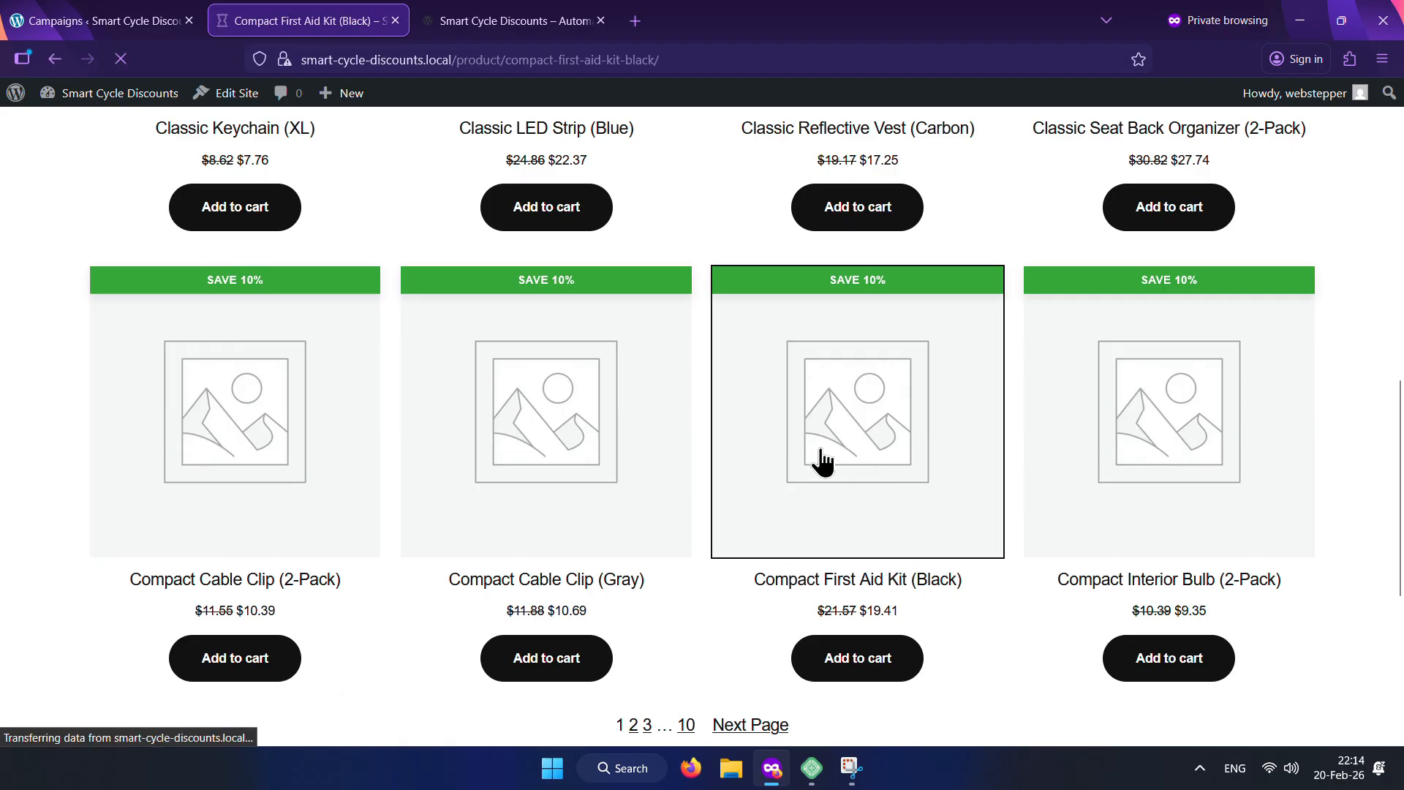